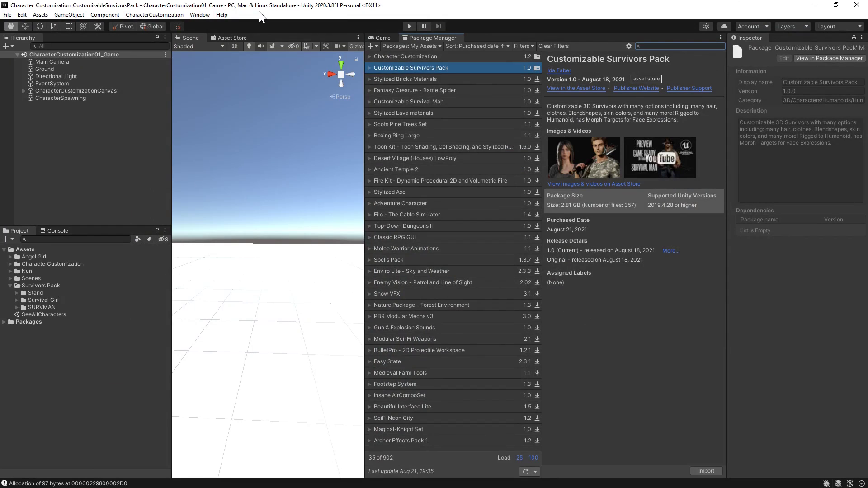
Review the package details of Character Customization and Customizable Survivors Pack
left_click(415, 55)
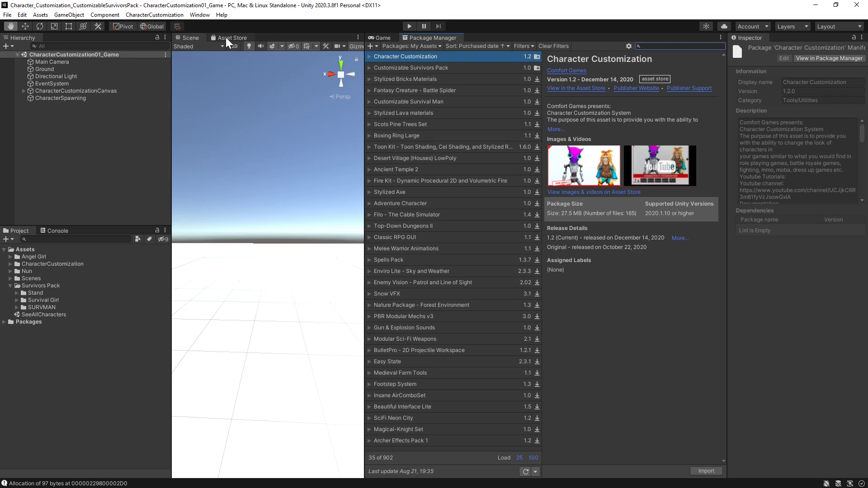
left_click(404, 68)
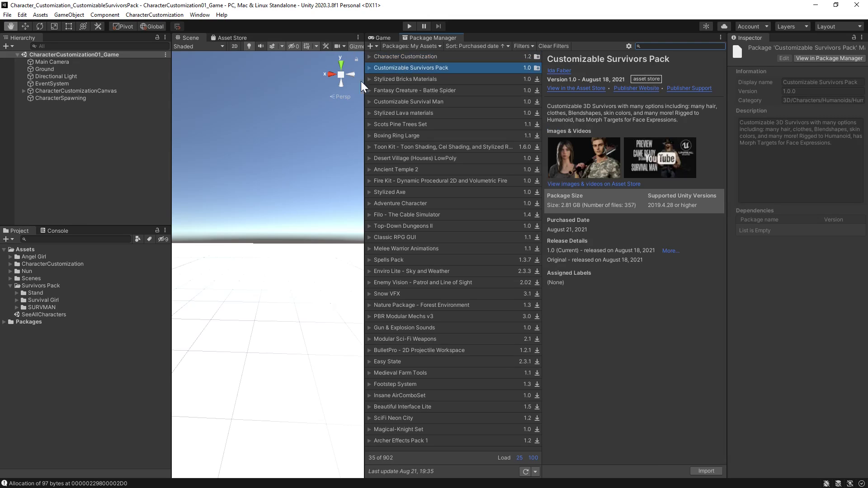
Add the CharacterCustomization scenes 01_Game, 02_Gender, 03_Male and 04_Female to the build's scene list
left_click(26, 263)
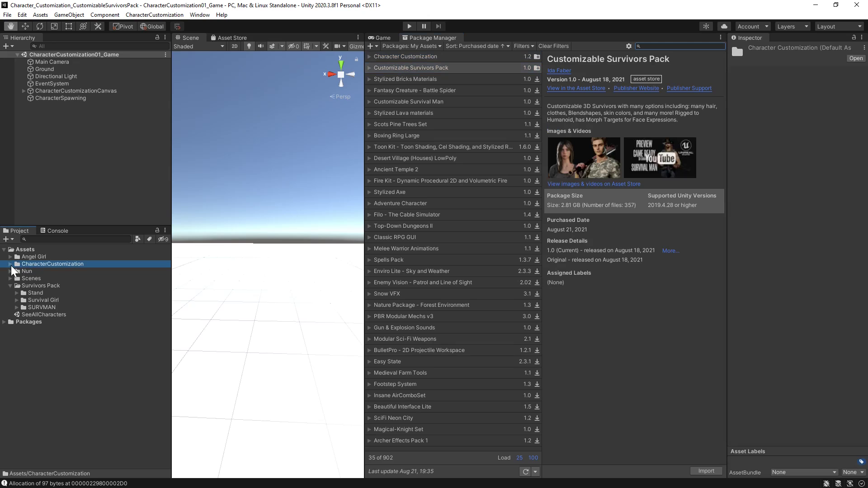
left_click(10, 265)
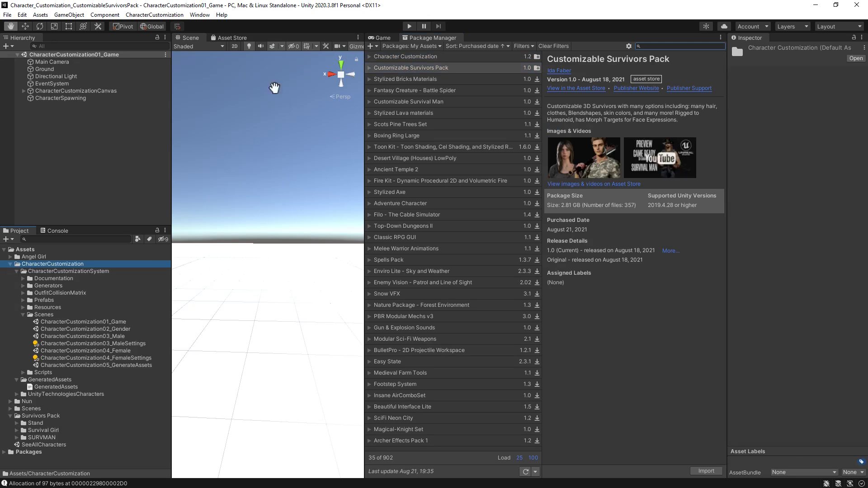
key("ctrl+shift+b")
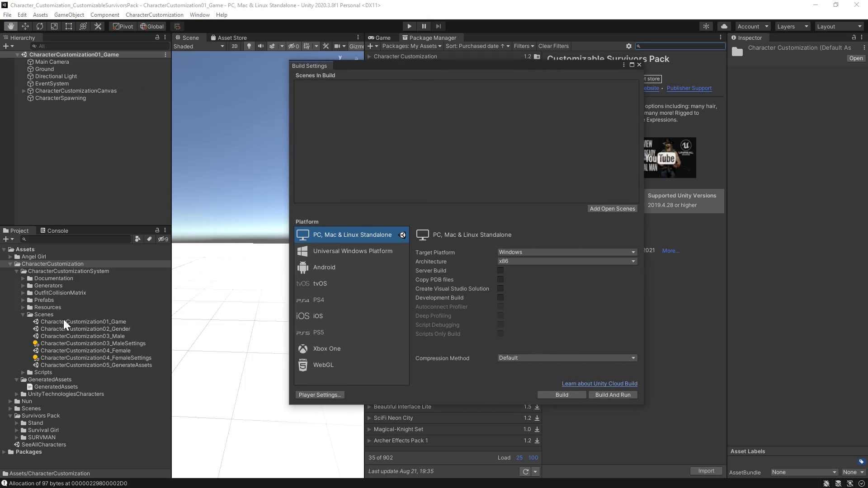
left_click(64, 321)
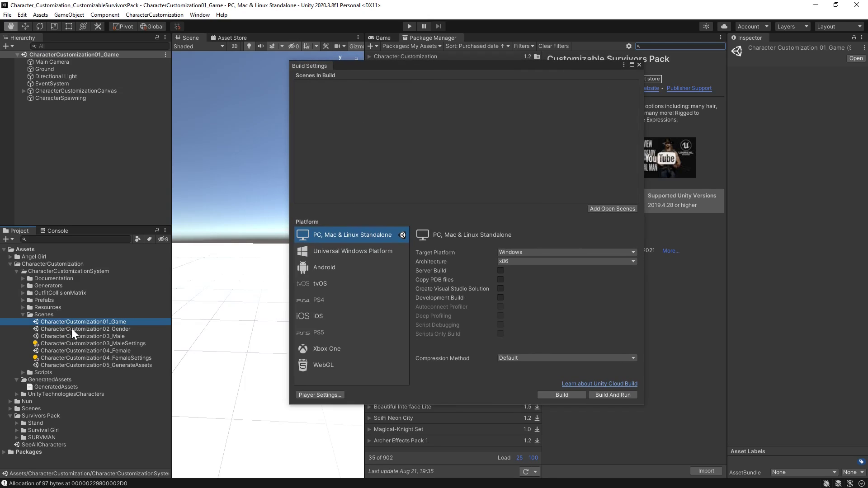
left_click(72, 328, "shift")
left_click(71, 335, "shift")
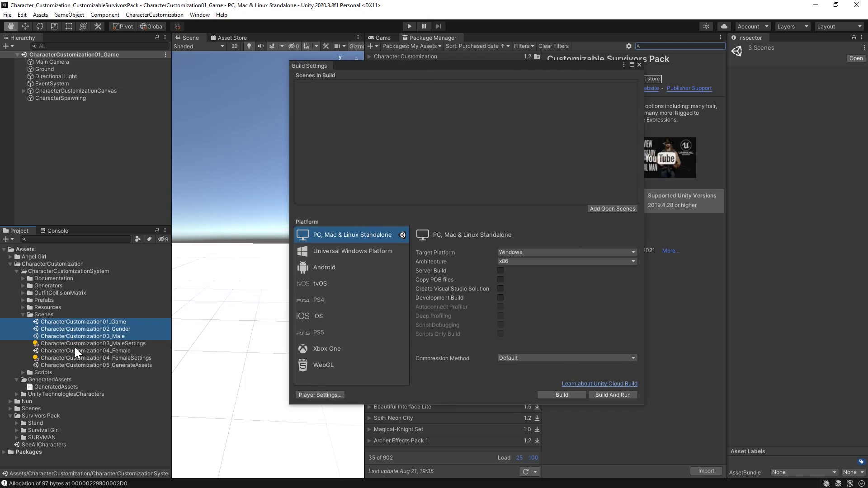
left_click(75, 349, "ctrl")
left_click_drag(75, 322, 359, 129)
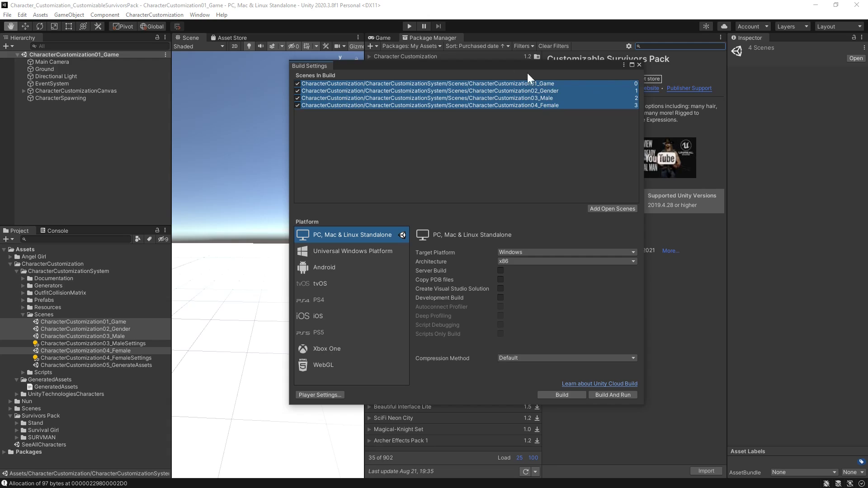
left_click(639, 64)
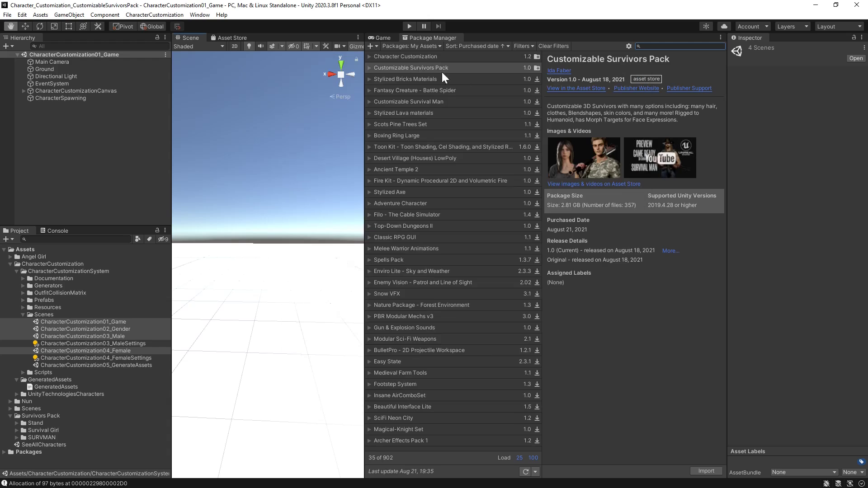
Play the game scene, save the default character in the customization screen, return to the game and stop playing
left_click(410, 26)
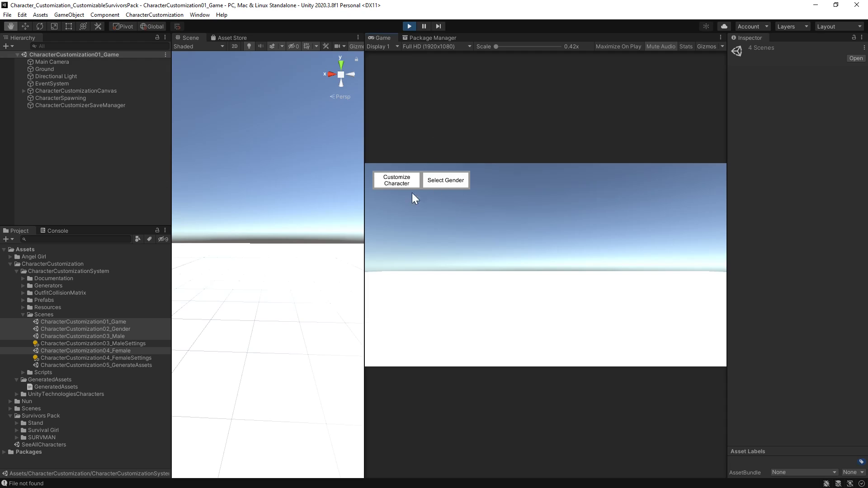
left_click(396, 185)
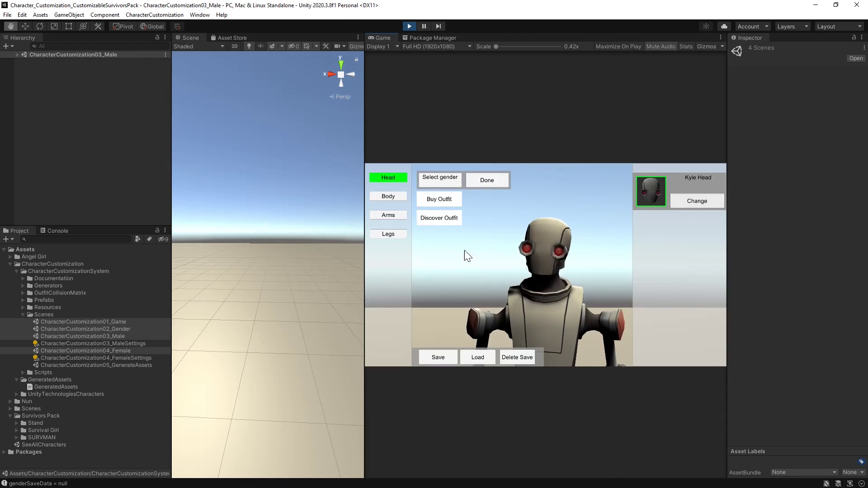
left_click(444, 359)
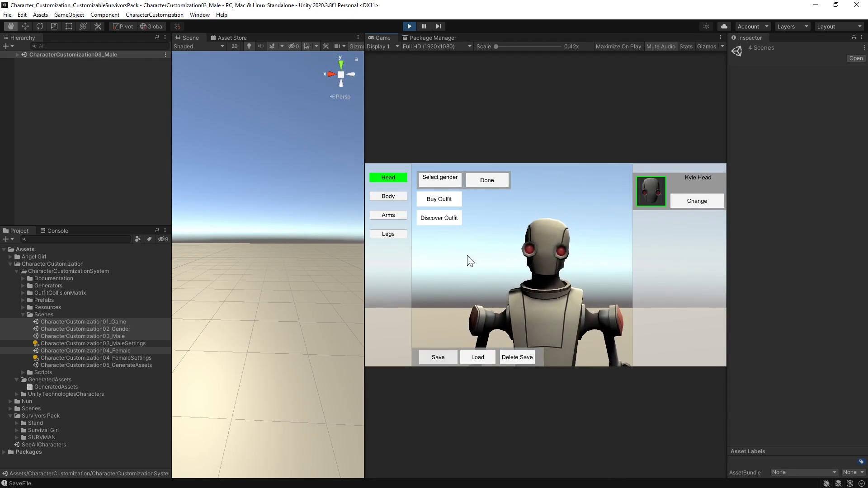
left_click(484, 181)
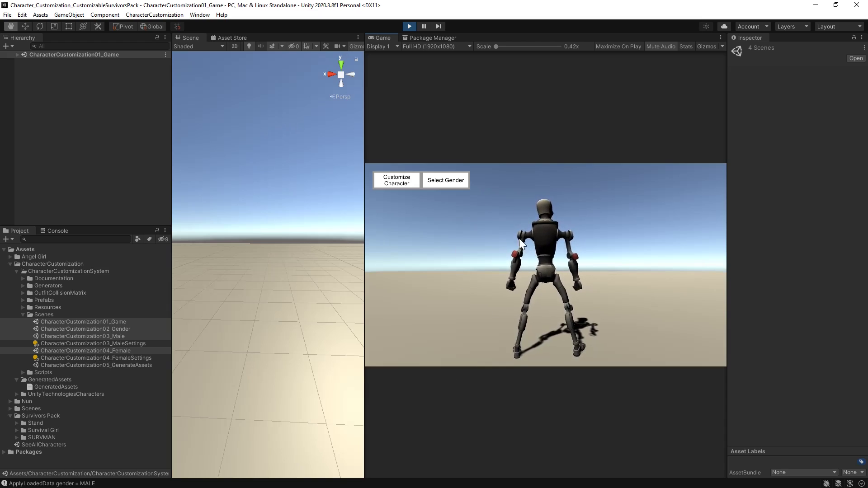
left_click(409, 26)
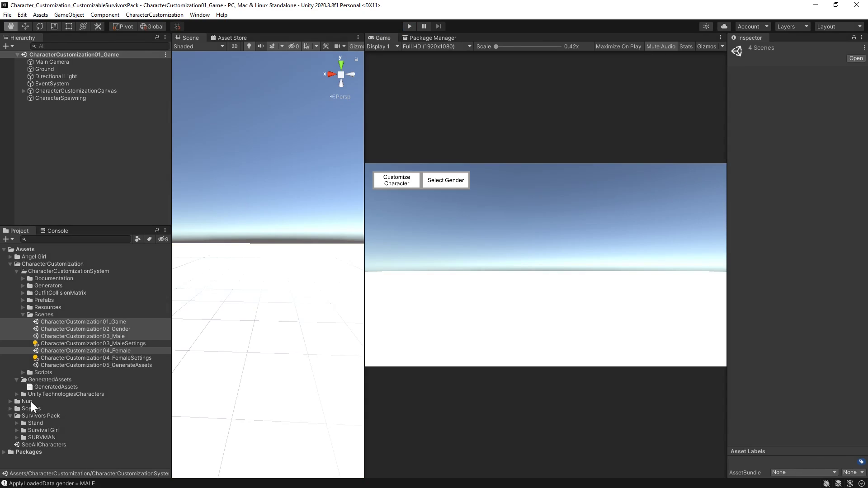
Examine the SK_SurvMan_Comb01, Comb02 and Comb03 variants in the SURVMAN Prefab folder of the Survivors Pack
left_click(16, 437)
left_click(23, 427)
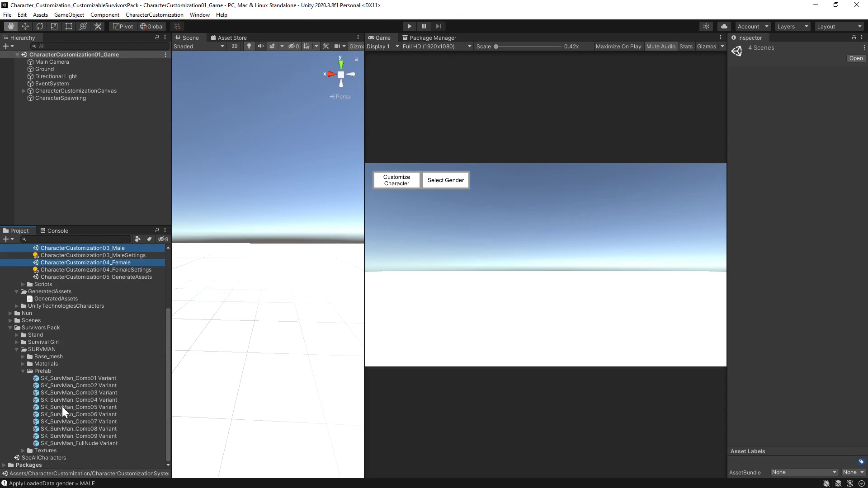
left_click(86, 378)
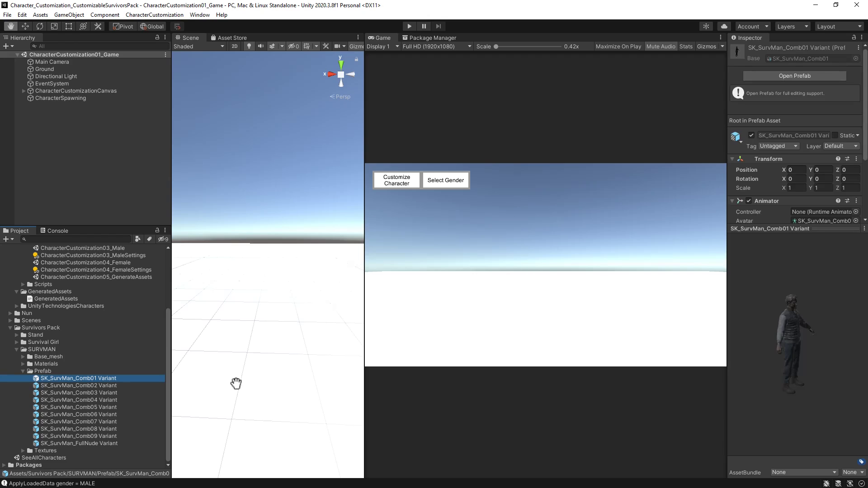
scroll(801, 170, "down", 3)
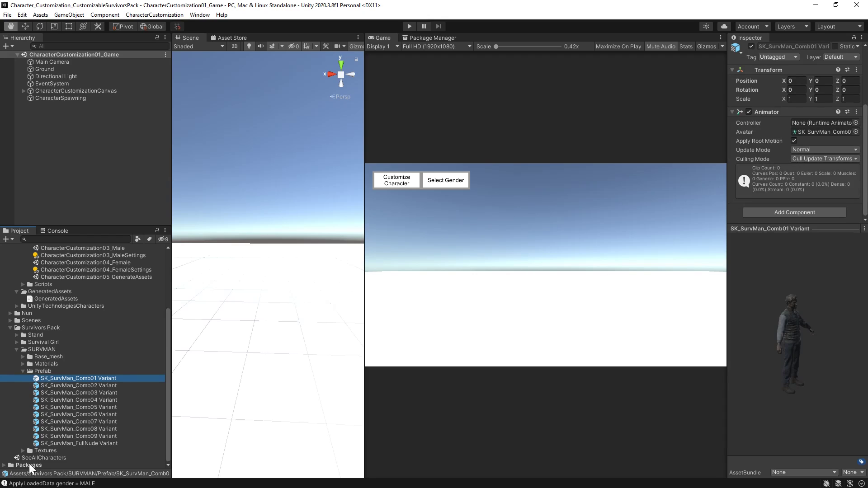
left_click(93, 386)
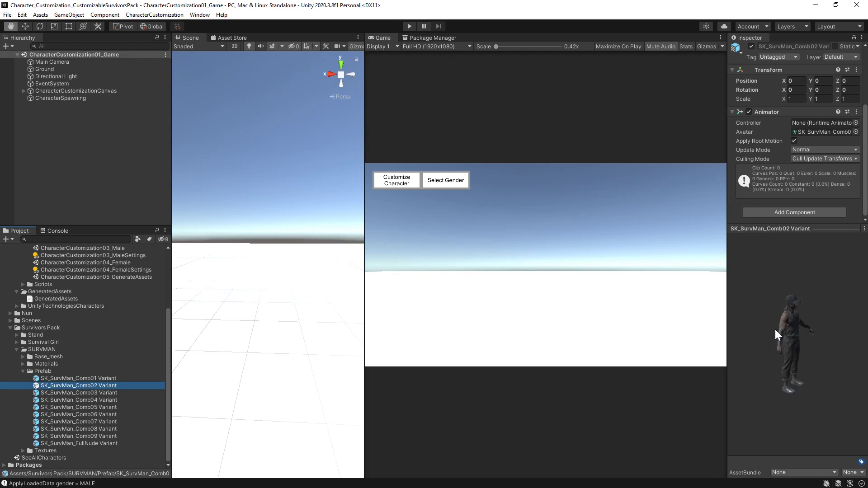
key("Down")
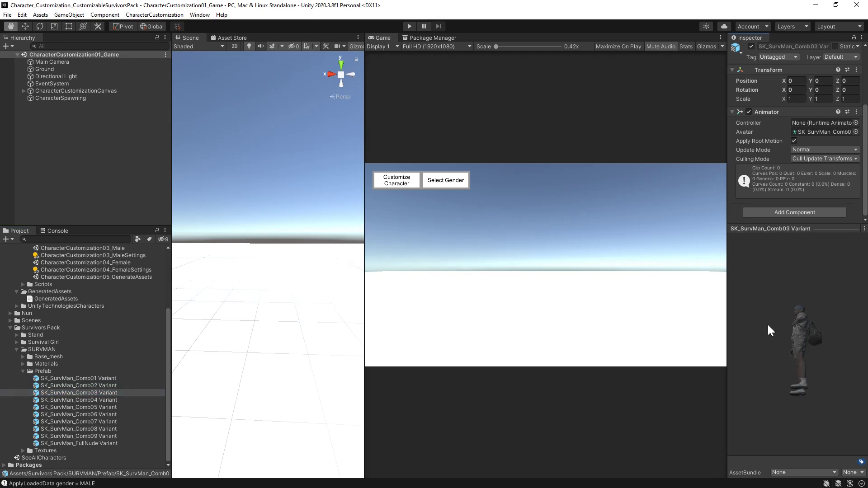
left_click_drag(794, 338, 15, 391)
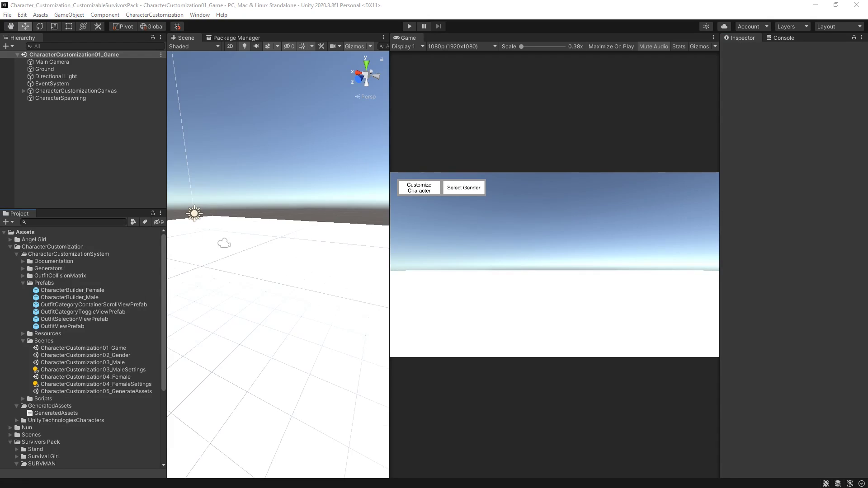
Create a new scene from the Empty (Built-in) template
left_click(8, 15)
left_click(18, 26)
left_click(68, 80)
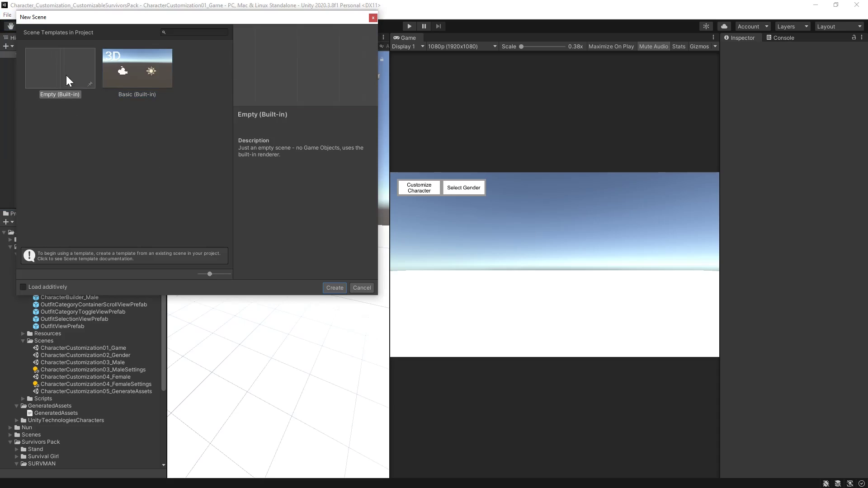
left_click(336, 288)
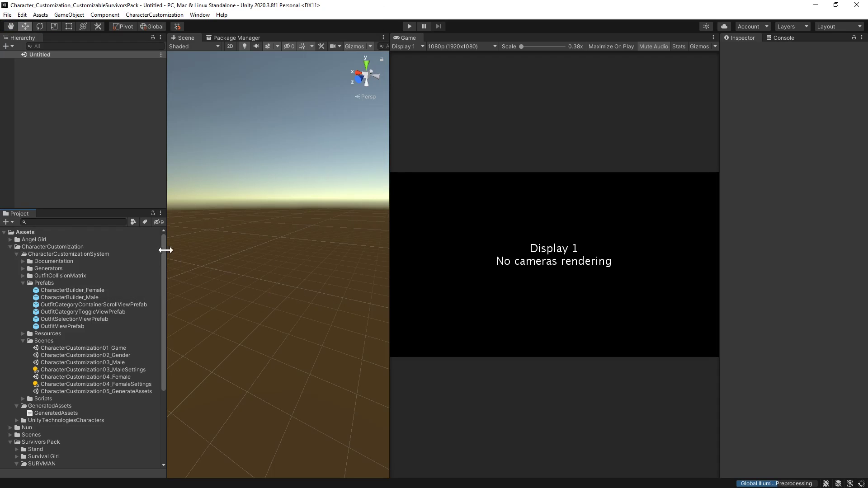
Place the SK_SurvMan_Comb05 Variant prefab in the new scene and unpack it completely
scroll(80, 388, "down", 5)
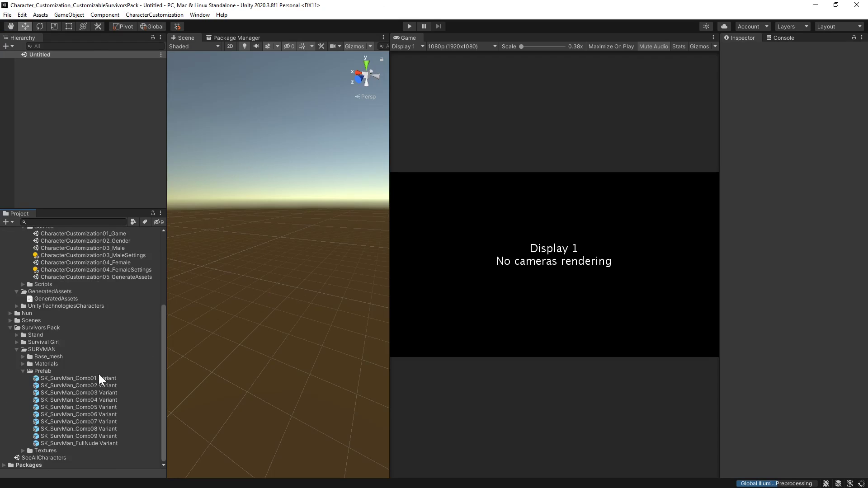
left_click_drag(94, 406, 74, 109)
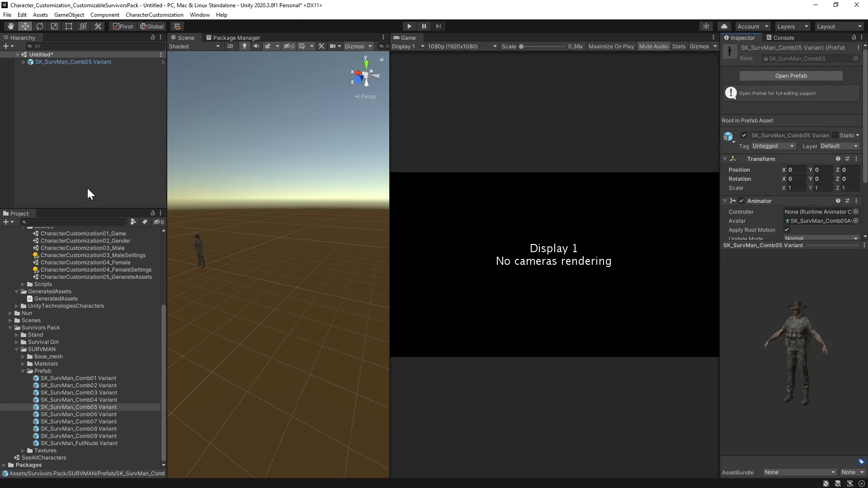
left_click(23, 62)
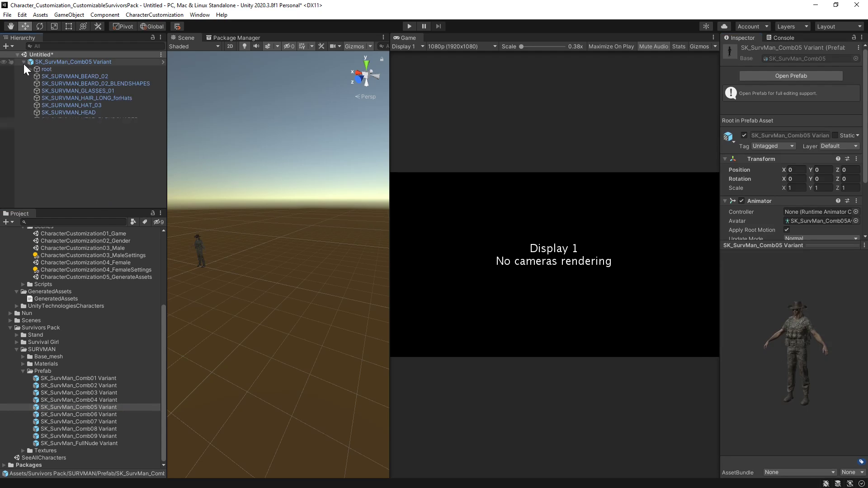
right_click(50, 60)
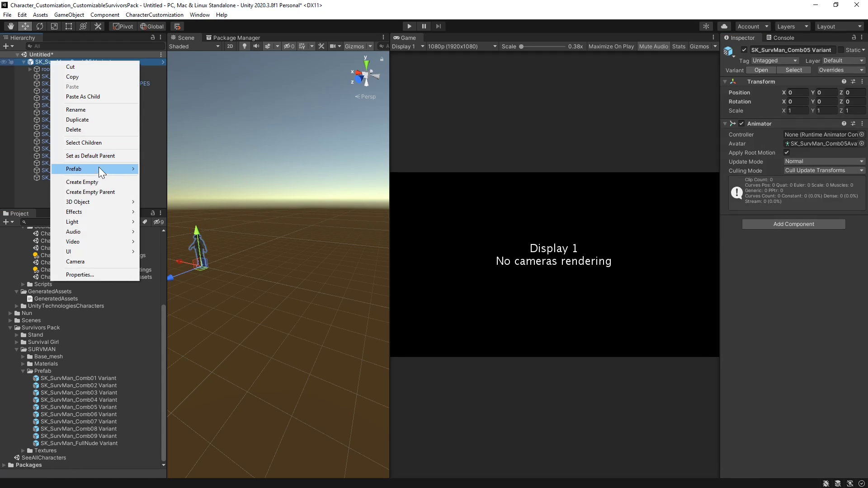
mouse_move(107, 168)
left_click(170, 218)
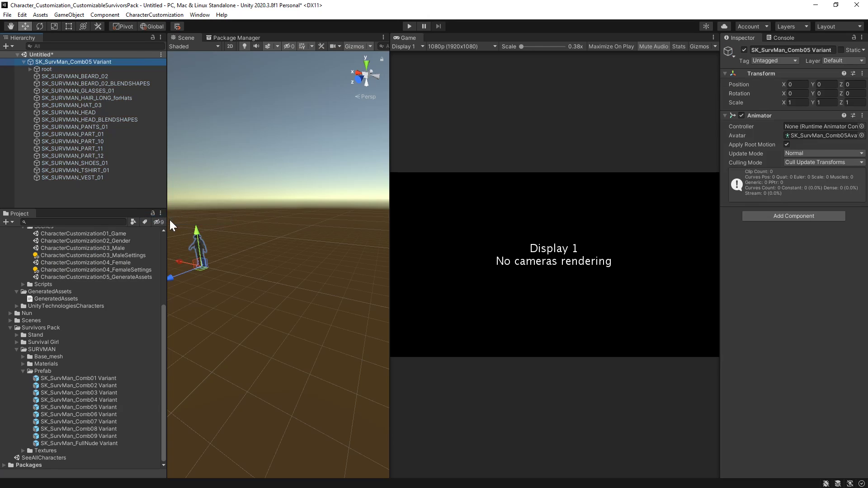
In the PrefabGenerator, assign SK_SurvMan_Comb05 Variant as the full character and its root object as the character root
left_click(151, 15)
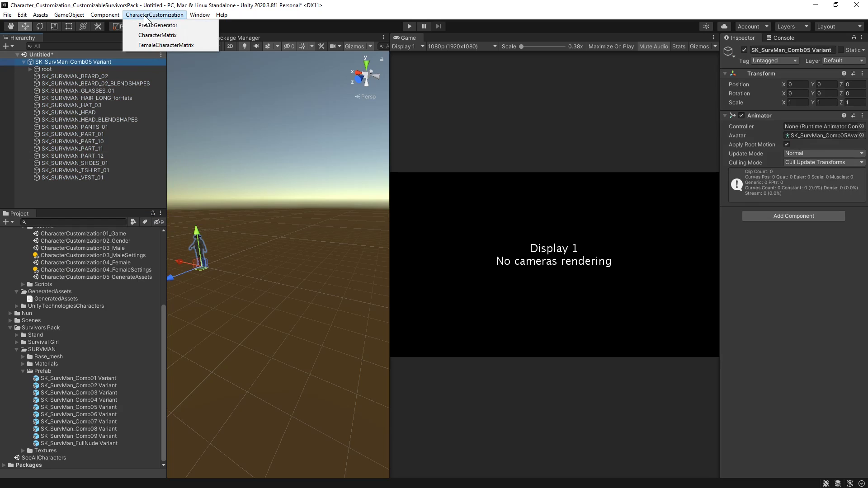
left_click(146, 23)
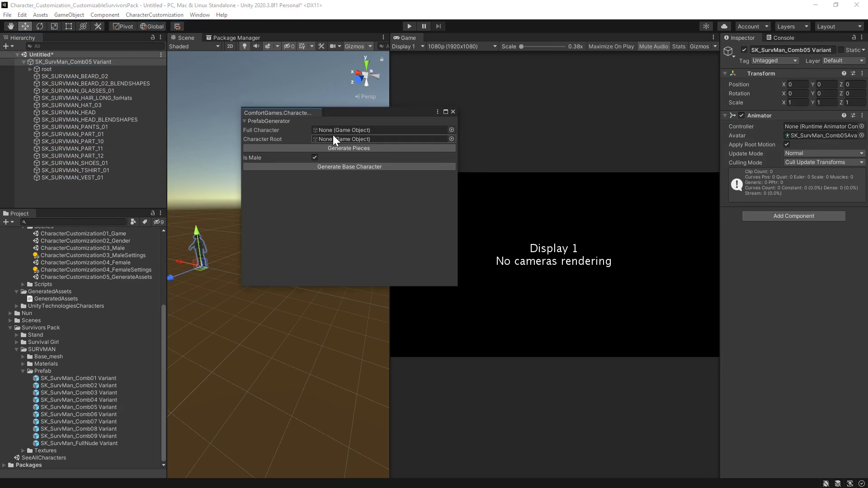
left_click_drag(46, 61, 340, 129)
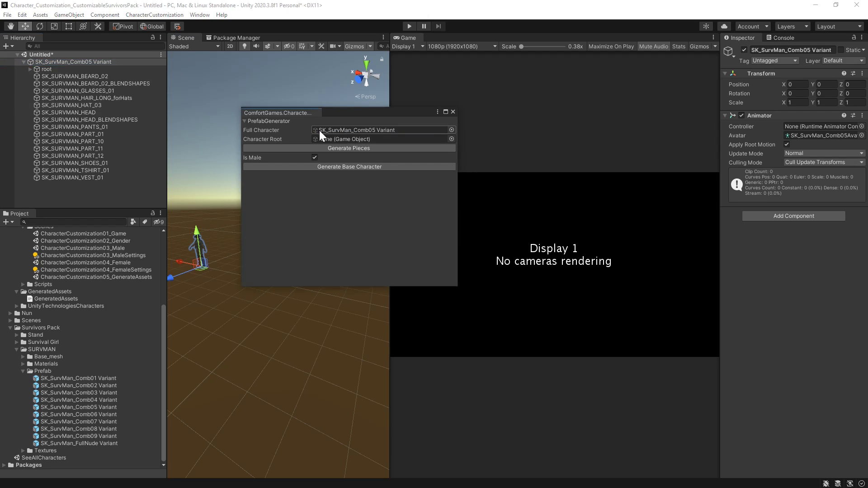
left_click_drag(50, 69, 343, 137)
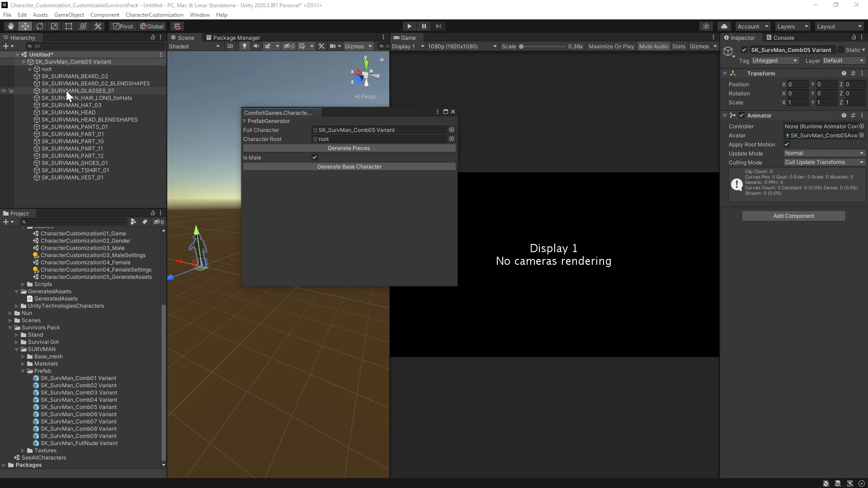
left_click(119, 79)
left_click(116, 83)
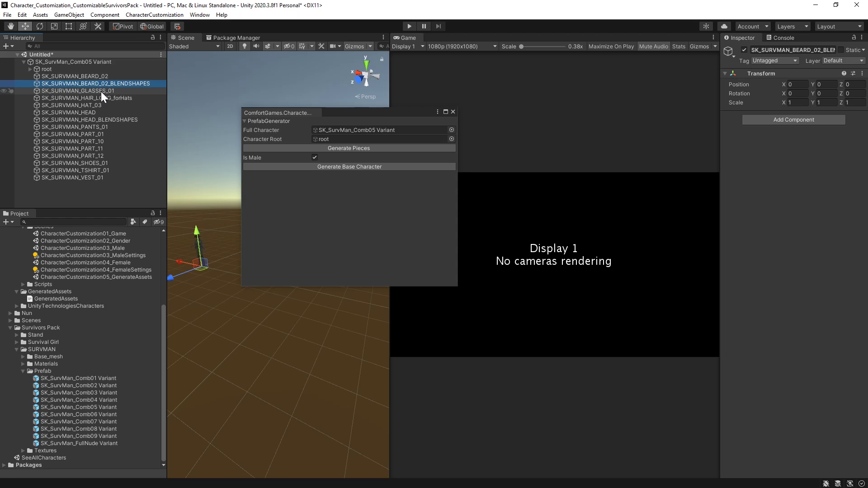
Delete all mesh objects of SK_SurvMan_Comb05 Variant from SK_SURVMAN_BEARD_02 through SK_SURVMAN_VEST_01, keeping only root
left_click(79, 75)
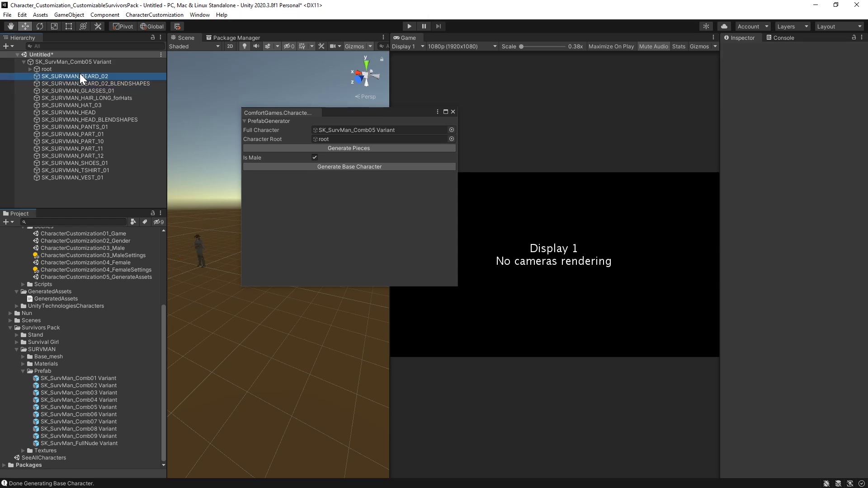
left_click(85, 177, "shift")
right_click(85, 177)
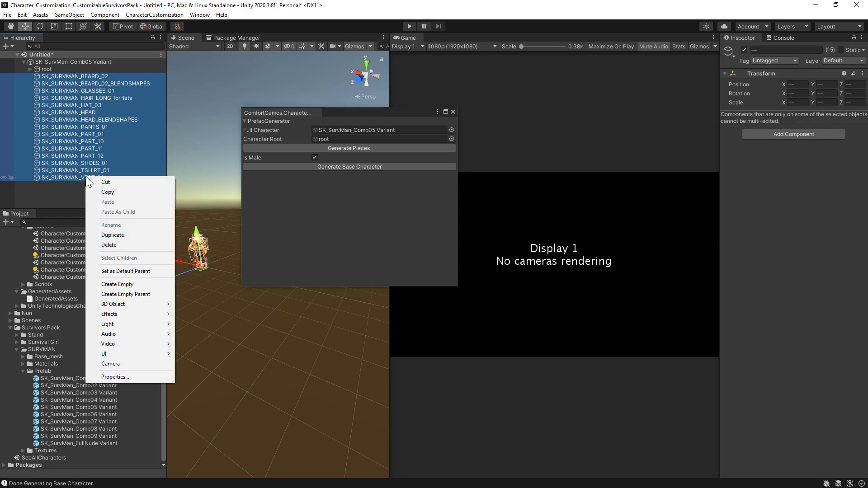
left_click(109, 245)
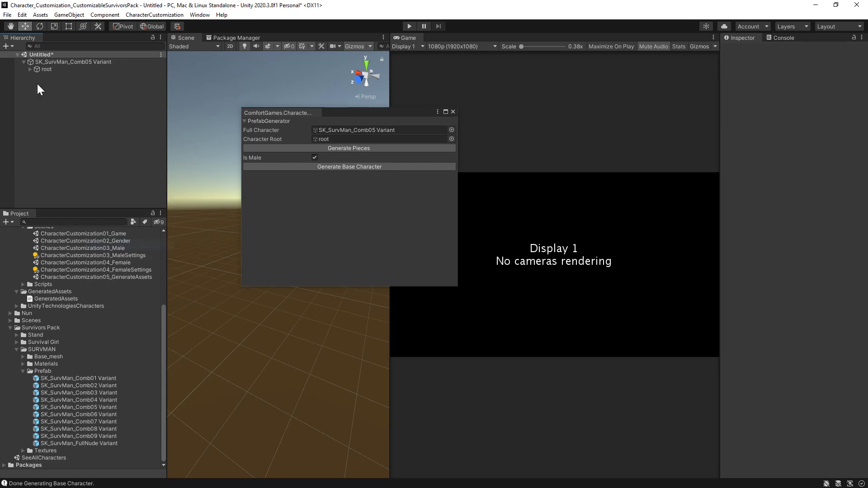
Generate the male base character from the stripped SK_SurvMan_Comb05 Variant and delete that character from the scene
left_click(338, 168)
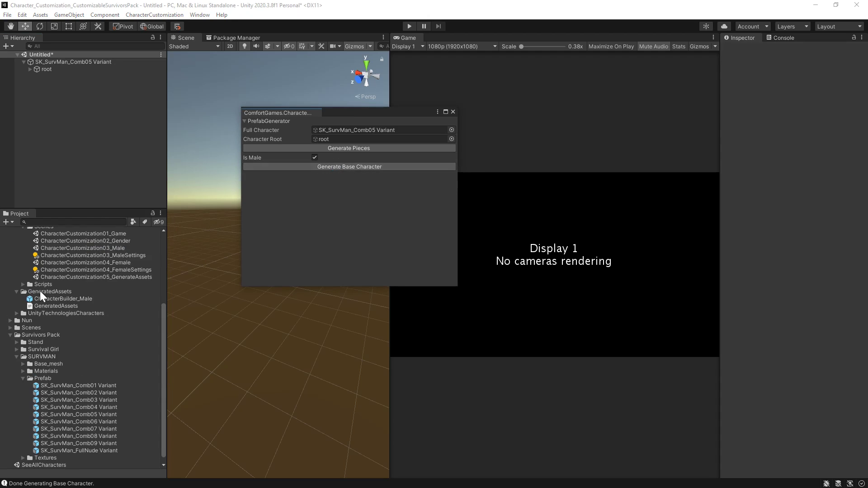
left_click(64, 298)
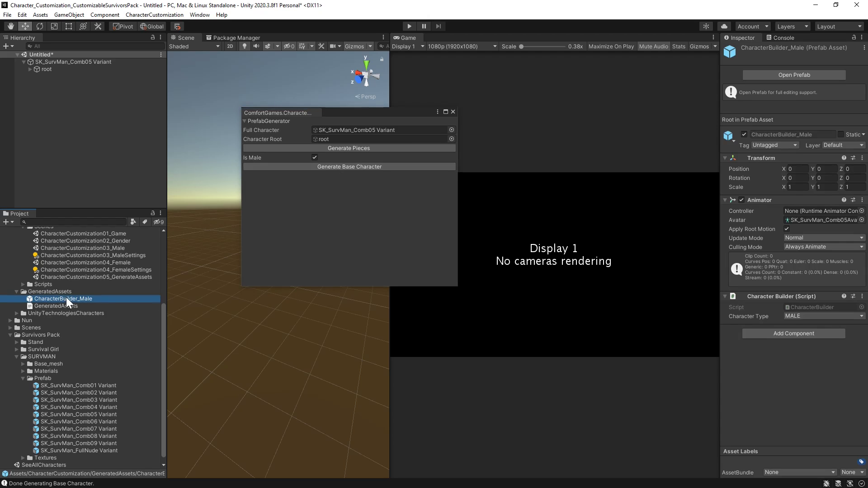
left_click(64, 60)
right_click(63, 59)
left_click(96, 129)
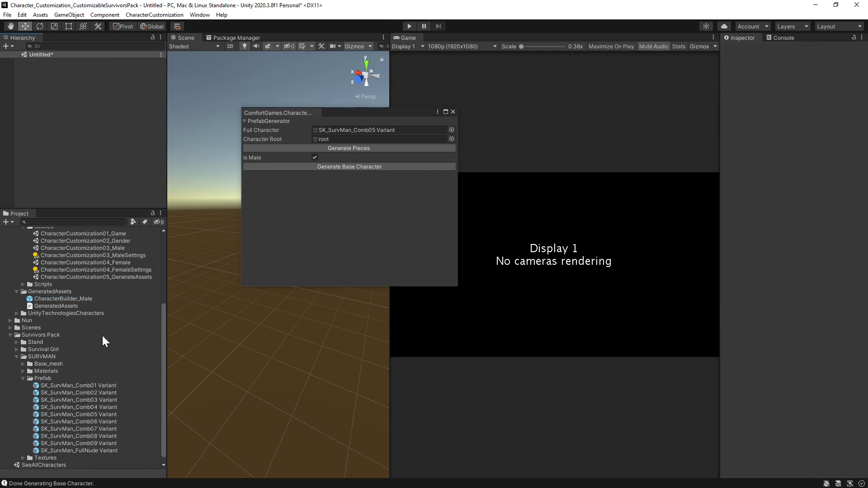
Assign ExampleAnimatorController_Male as the Animator controller of the generated CharacterBuilder_Male prefab
left_click(64, 298)
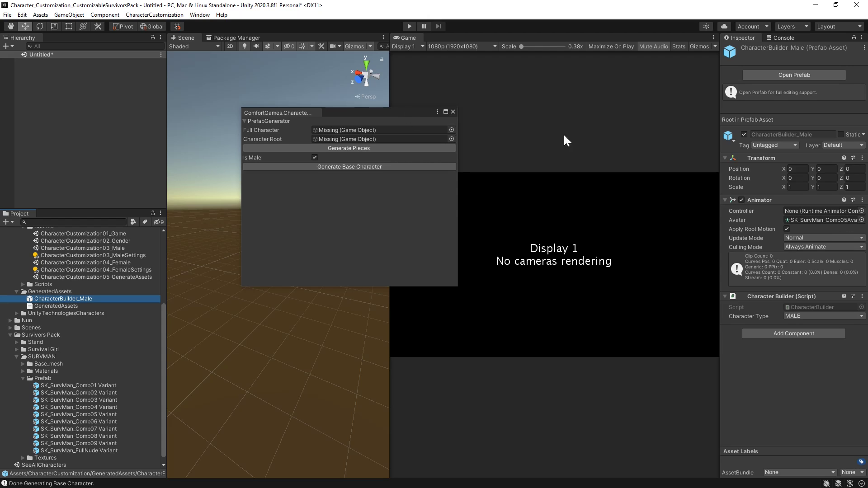
left_click(861, 211)
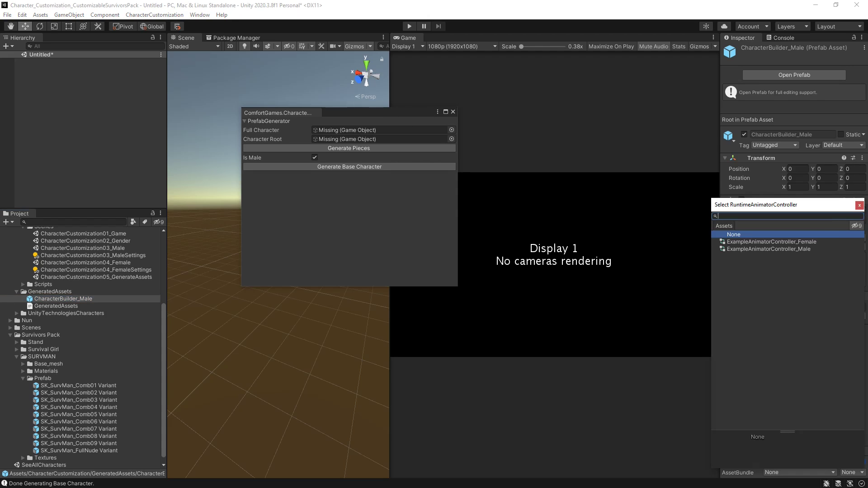
left_click(784, 250)
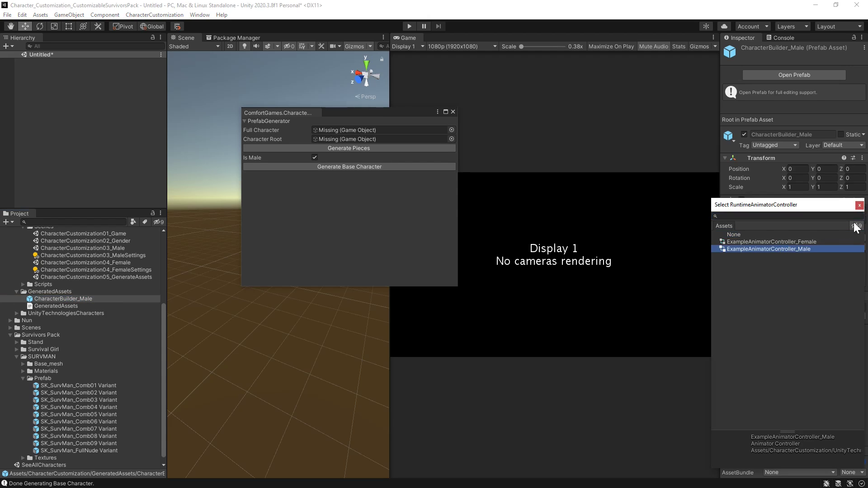
left_click(858, 206)
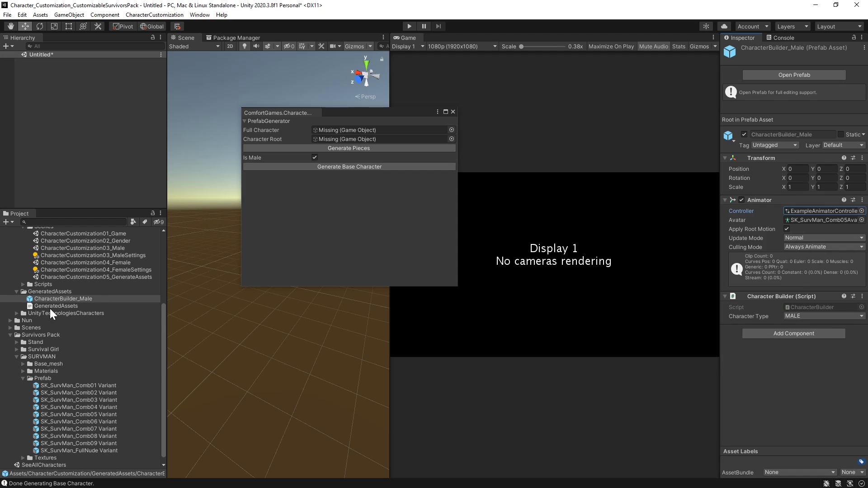
Add a fresh SK_SurvMan_Comb05 Variant prefab to the emptied scene and unpack it completely
left_click(94, 415)
left_click_drag(94, 416, 69, 92)
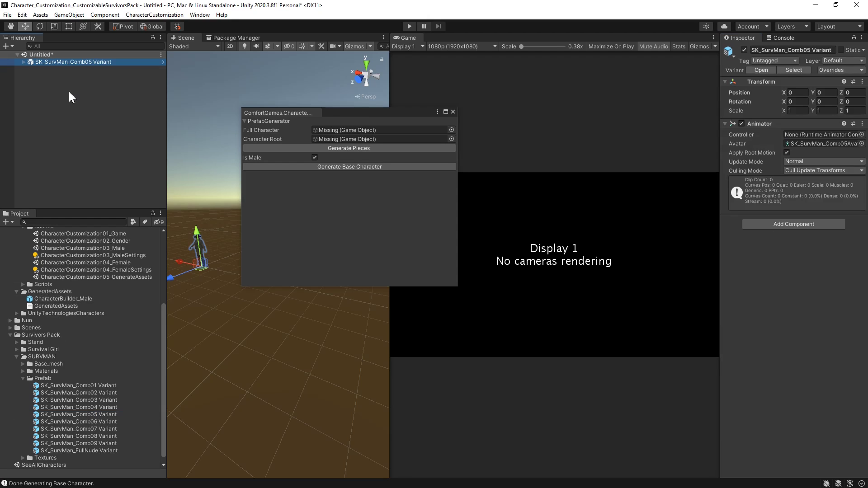
left_click(24, 62)
right_click(41, 64)
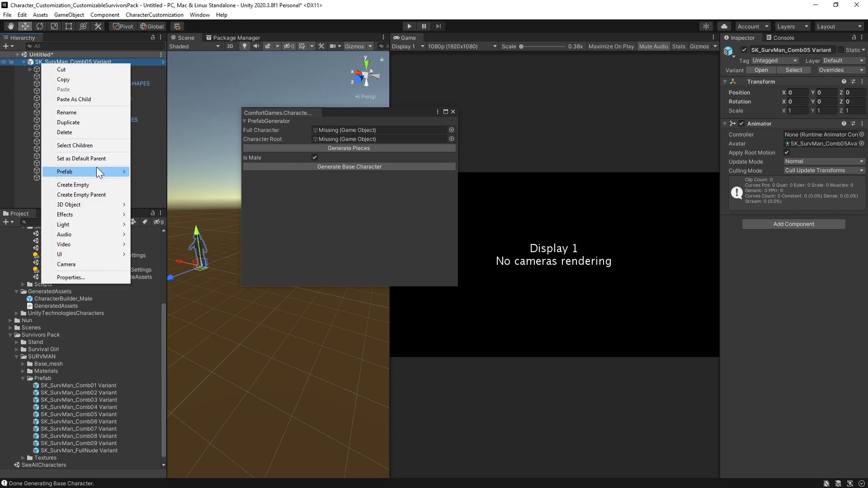
mouse_move(97, 168)
left_click(156, 223)
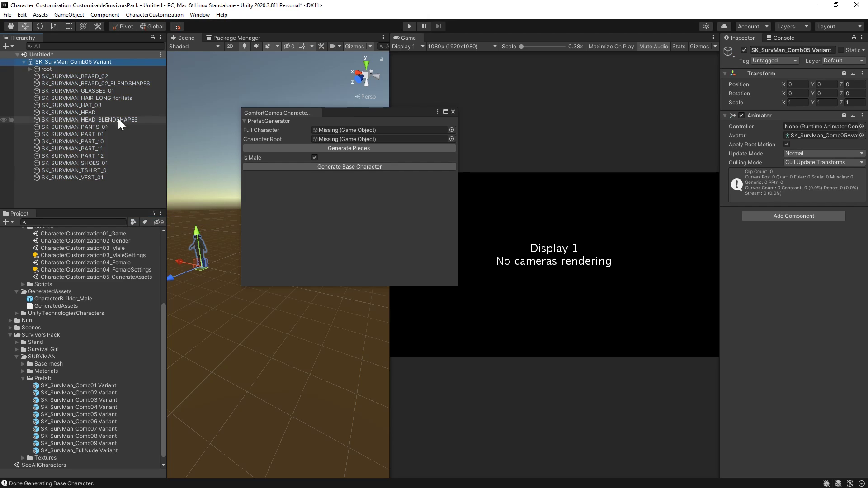
Reassign the new SK_SurvMan_Comb05 Variant and its root in the PrefabGenerator, and remove the character's Animator component
left_click_drag(56, 63, 349, 139)
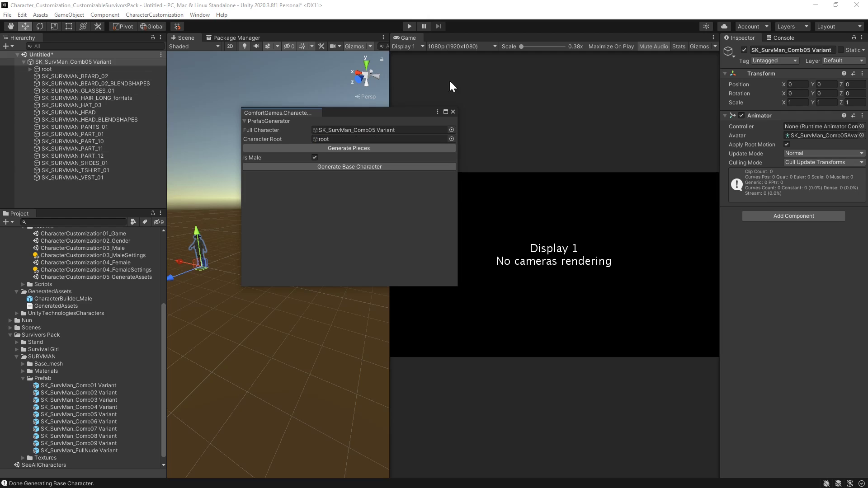
right_click(772, 117)
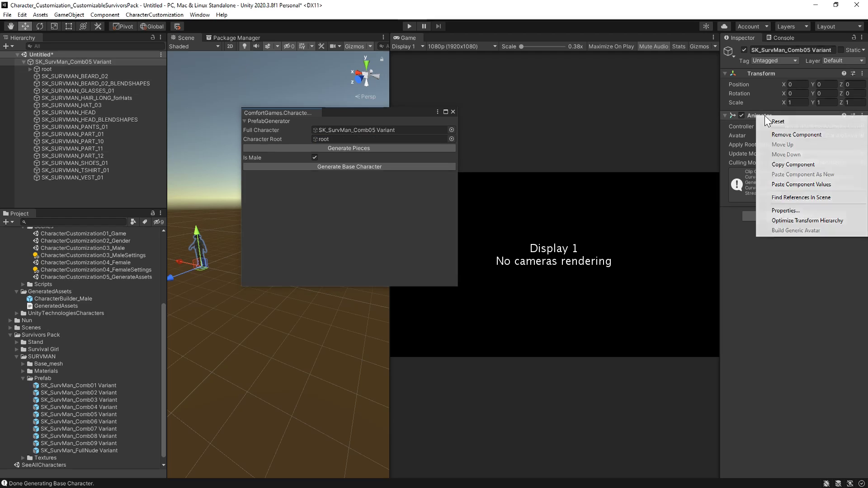
left_click(795, 133)
left_click(314, 157)
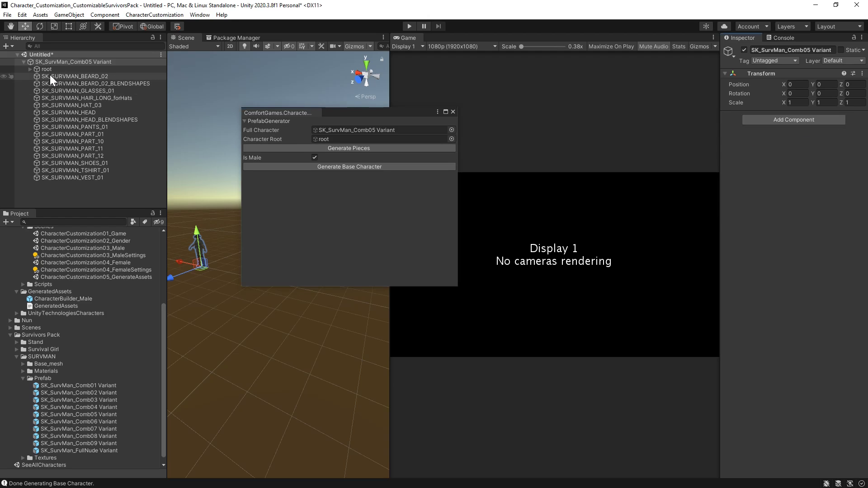
Delete the SK_SURVMAN_BEARD_02_BLENDSHAPES and SK_SURVMAN_HEAD_BLENDSHAPES objects from the character
left_click(99, 85)
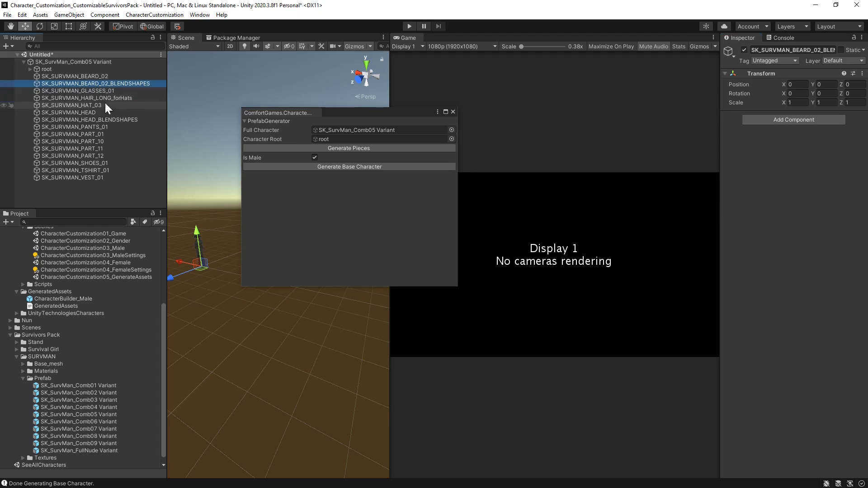
left_click(113, 120, "ctrl")
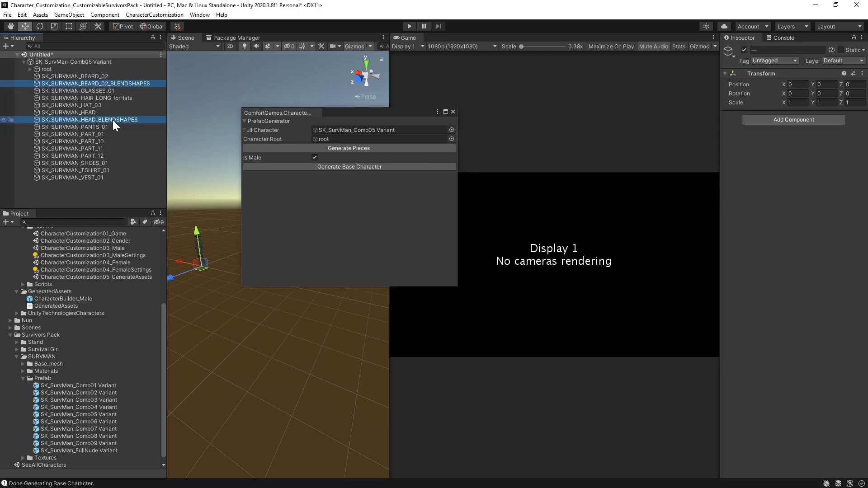
right_click(115, 84)
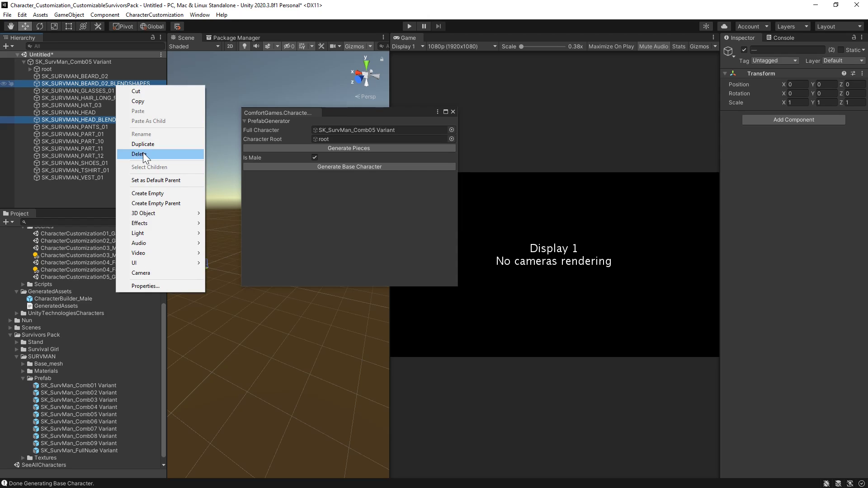
left_click(143, 153)
Check each remaining child object from SK_SURVMAN_BEARD_02 through SK_SURVMAN_VEST_01 for a Skinned Mesh Renderer component
left_click(95, 76)
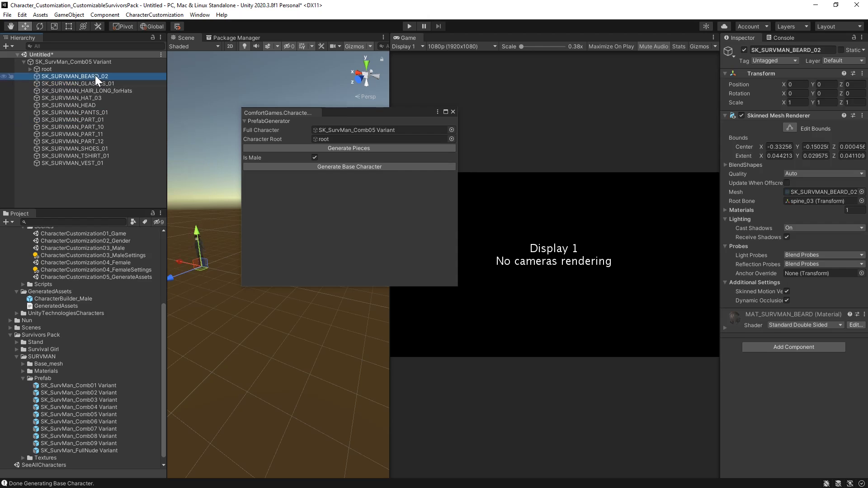
left_click(94, 84)
left_click(93, 90)
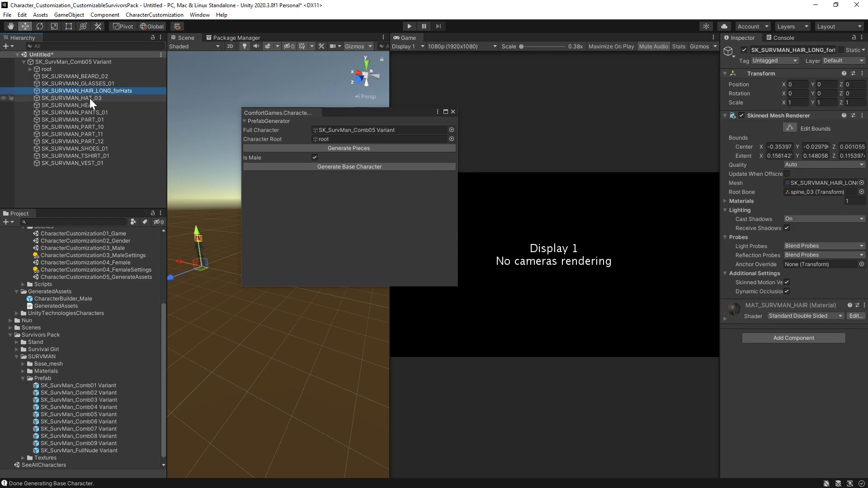
left_click(89, 98)
left_click(88, 105)
left_click(88, 113)
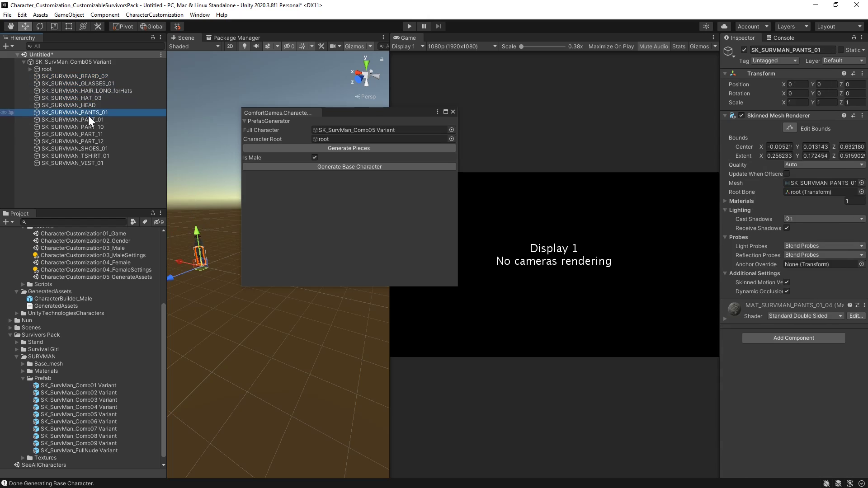
left_click(88, 120)
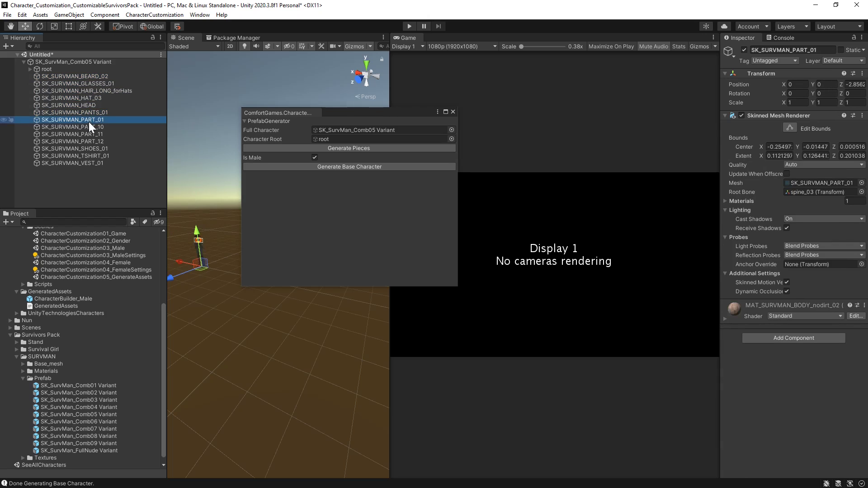
left_click(91, 127)
left_click(92, 135)
left_click(92, 140)
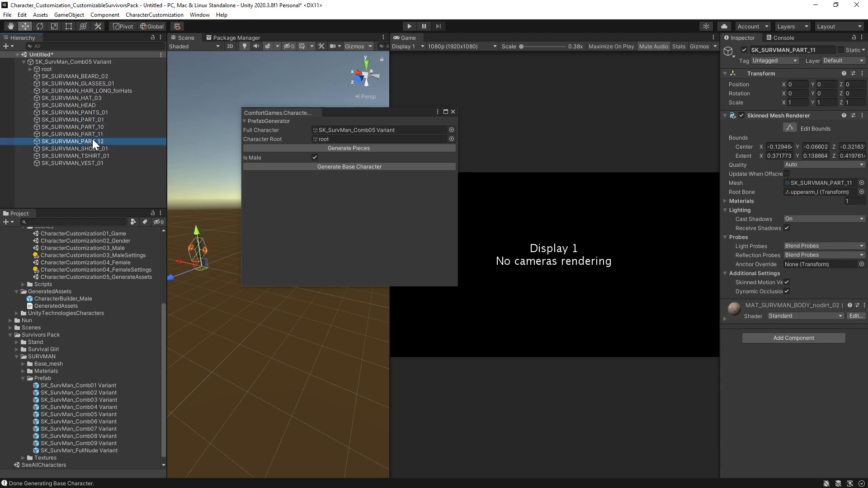
left_click(93, 148)
left_click(93, 152)
left_click(91, 162)
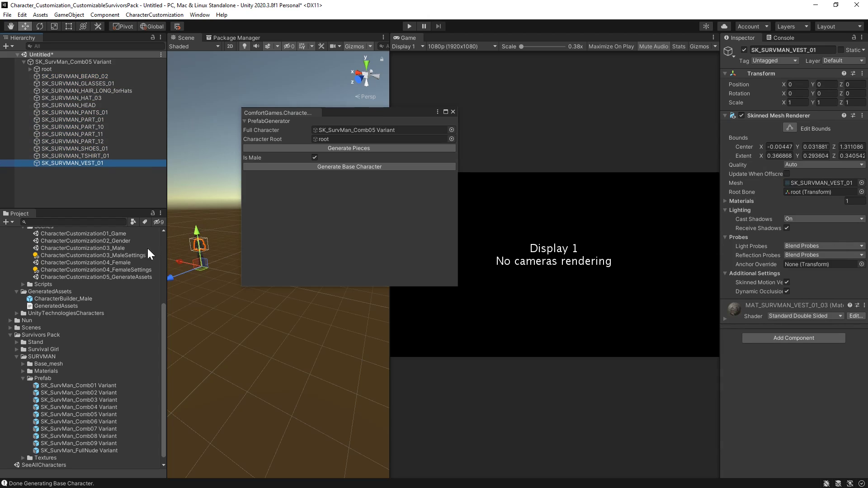
Generate the pieces of SK_SurvMan_Comb05 Variant with the PrefabGenerator and clear the character from the scene
left_click(351, 147)
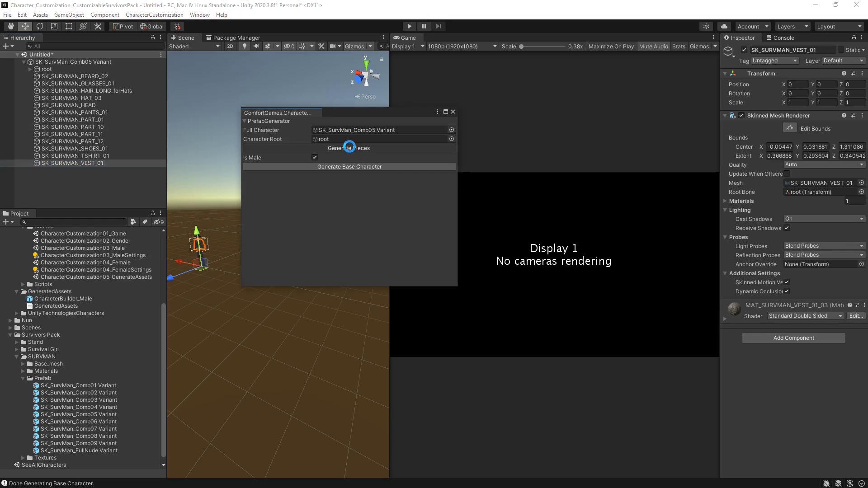
left_click(51, 61)
right_click(51, 61)
left_click(80, 131)
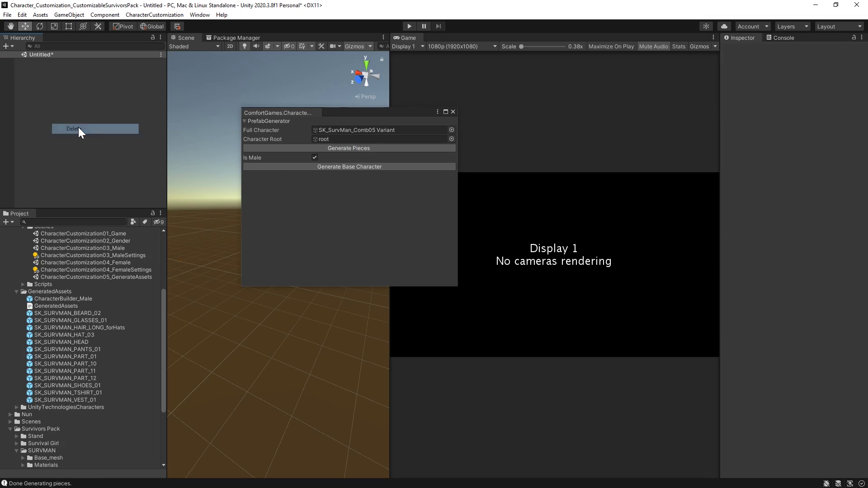
left_click(453, 112)
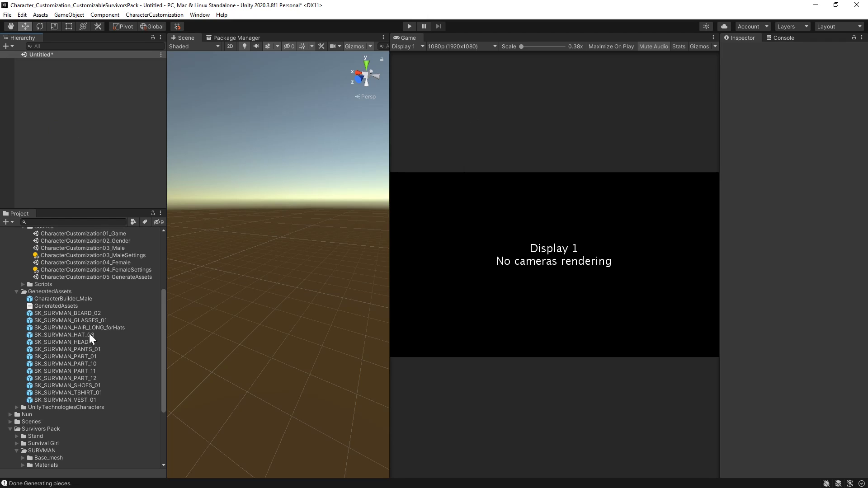
Rename the existing CharacterBuilder_Male prefab in the Prefabs folder to OLD_CharacterBuilder_Male
scroll(74, 310, "up", 5)
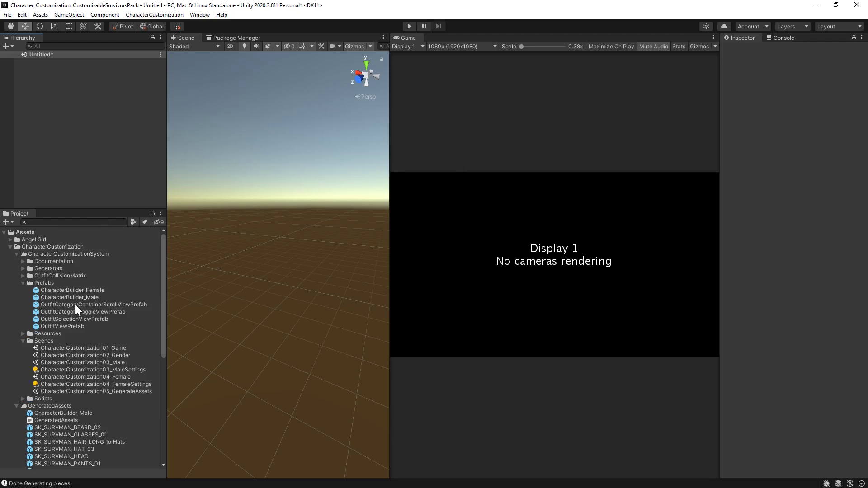
left_click(73, 298)
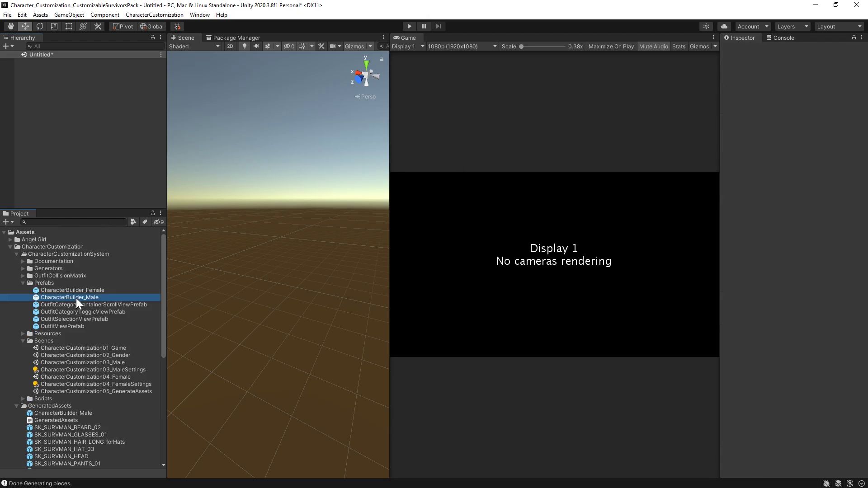
left_click(45, 299)
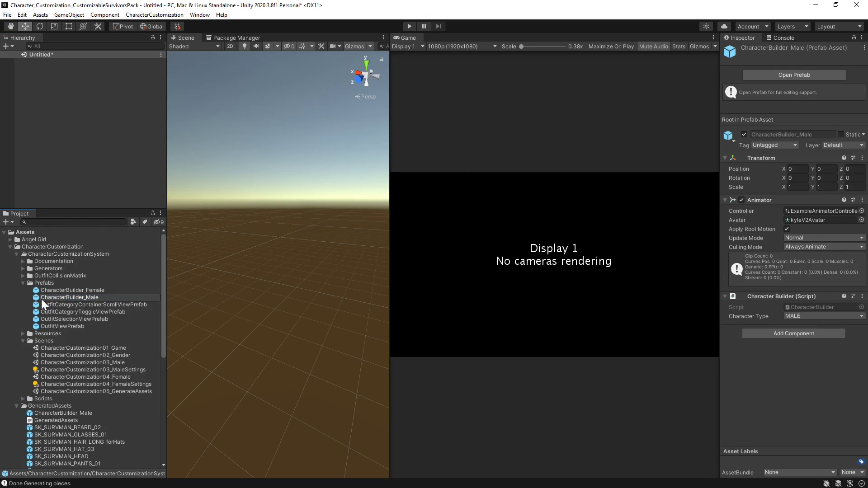
type("OLD_")
key("Return")
Move the generated CharacterBuilder_Male prefab from GeneratedAssets into the CharacterCustomizationSystem Prefabs folder
scroll(81, 344, "down", 3)
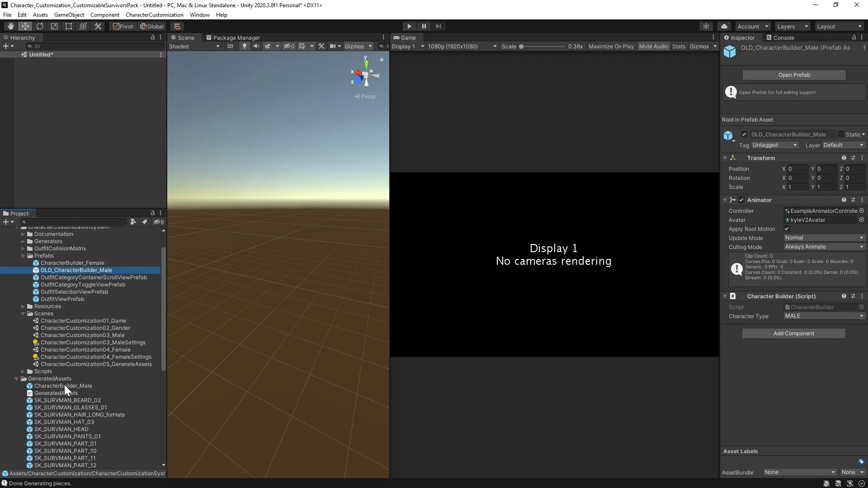
left_click(51, 386)
left_click_drag(50, 386, 43, 257)
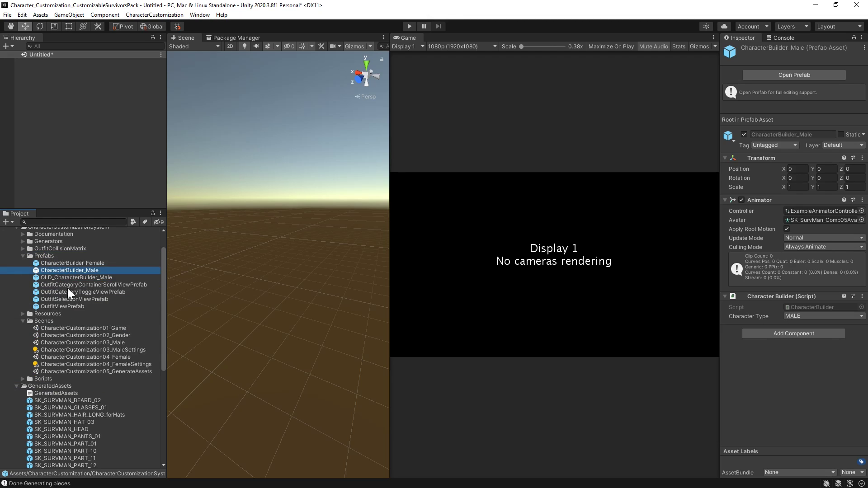
Create a folder named SURVIVAL_MALE_PIECES inside the CharacterCustomization folder
scroll(101, 324, "down", 4)
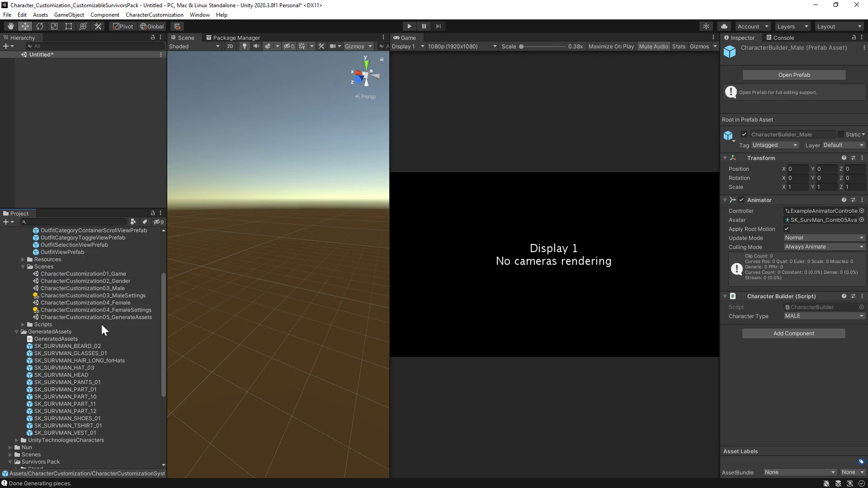
scroll(98, 325, "down", 2)
left_click(52, 321)
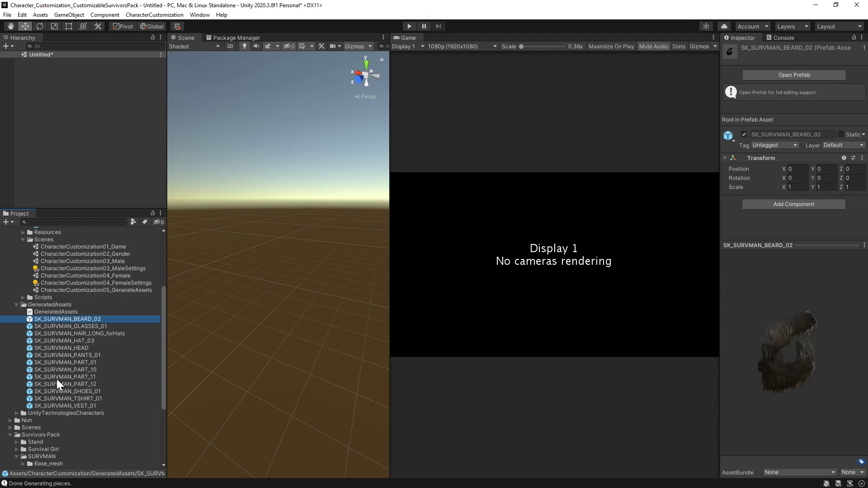
scroll(57, 357, "up", 6)
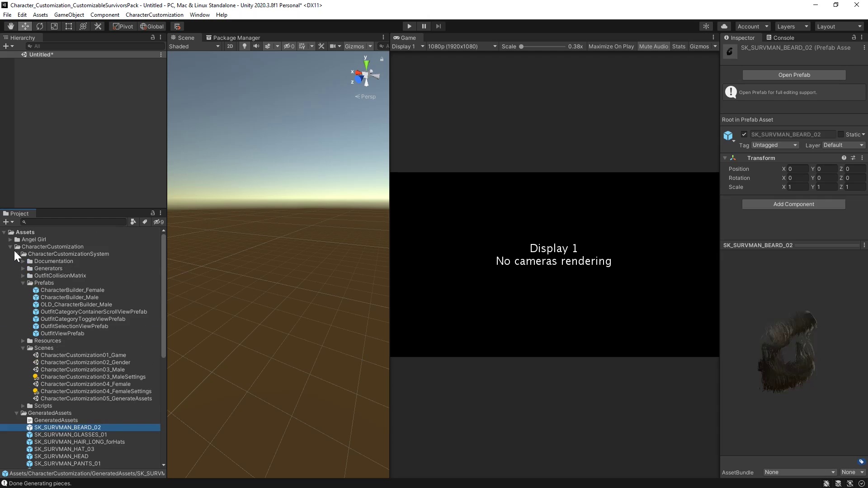
left_click(17, 253)
right_click(27, 246)
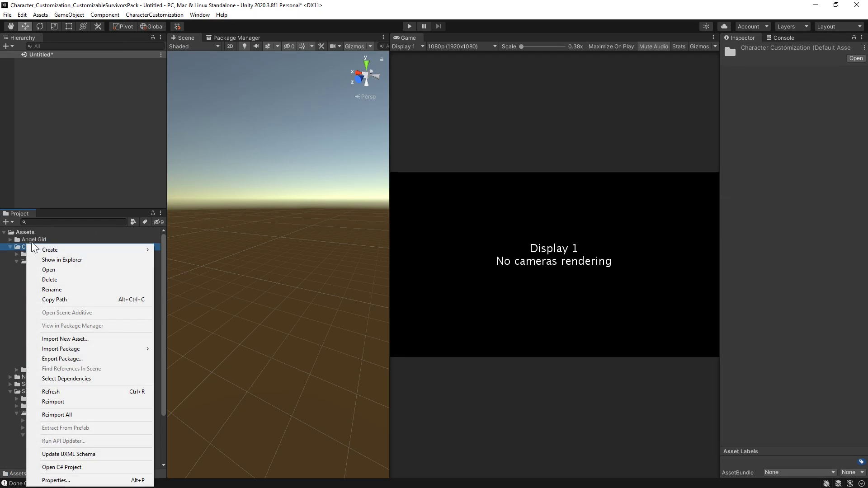
mouse_move(61, 251)
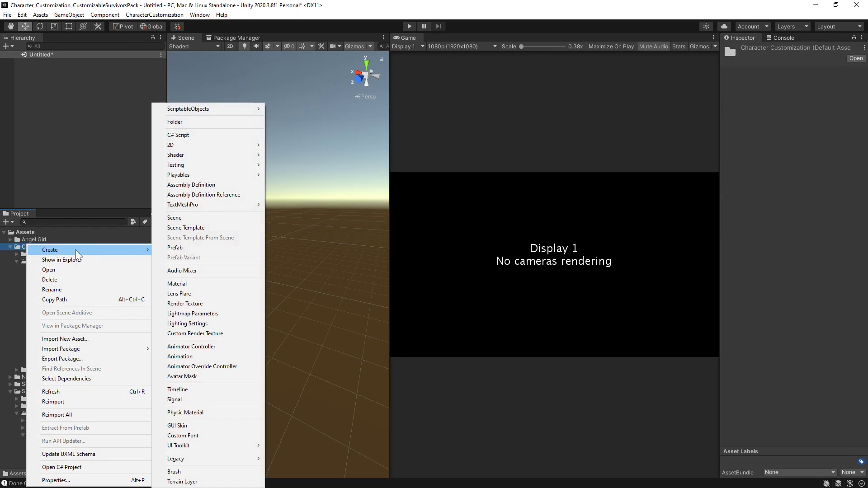
left_click(187, 121)
type("MALE")
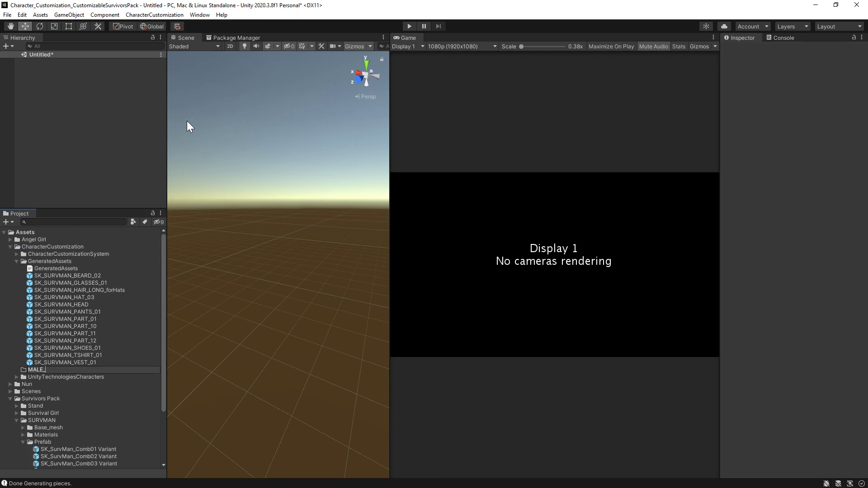
type("_PIECES")
key("ctrl+a")
key("Home")
type("SURVIVAL_")
key("Return")
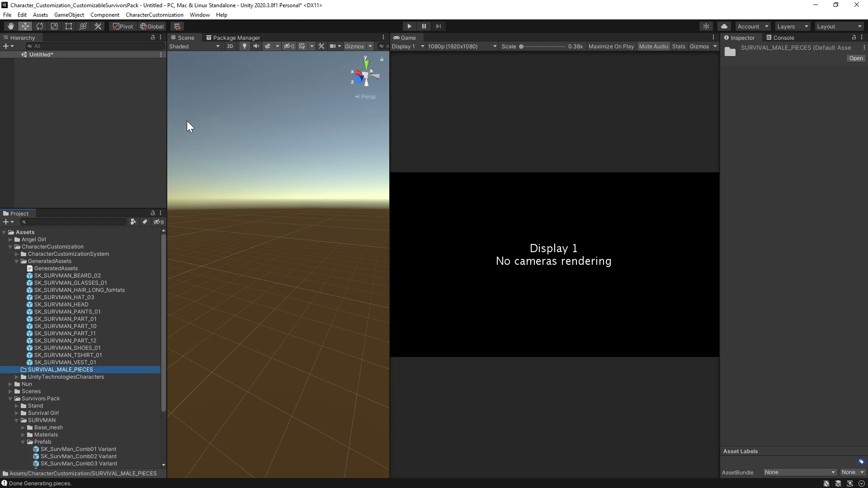
Move all prefabs from SK_SURVMAN_BEARD_02 through SK_SURVMAN_VEST_01 out of GeneratedAssets into the SURVIVAL_MALE_PIECES folder
left_click(16, 260)
left_click(16, 261)
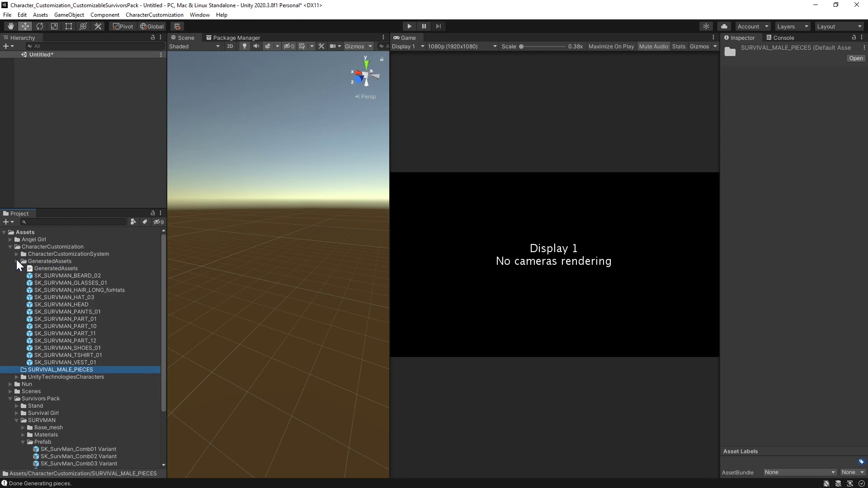
left_click(52, 275)
left_click(45, 362, "shift")
mouse_move(45, 362)
left_mouse_down()
mouse_move(17, 379)
mouse_move(40, 371)
left_mouse_up()
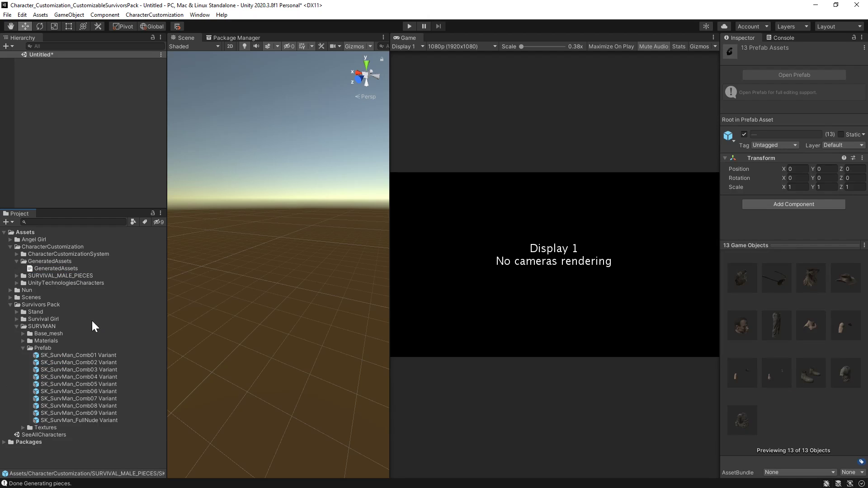
Preview the beard and glasses prefabs in SURVIVAL_MALE_PIECES and review the pieces alongside the SURVMAN prefab variants
left_click(17, 275)
left_click(54, 283)
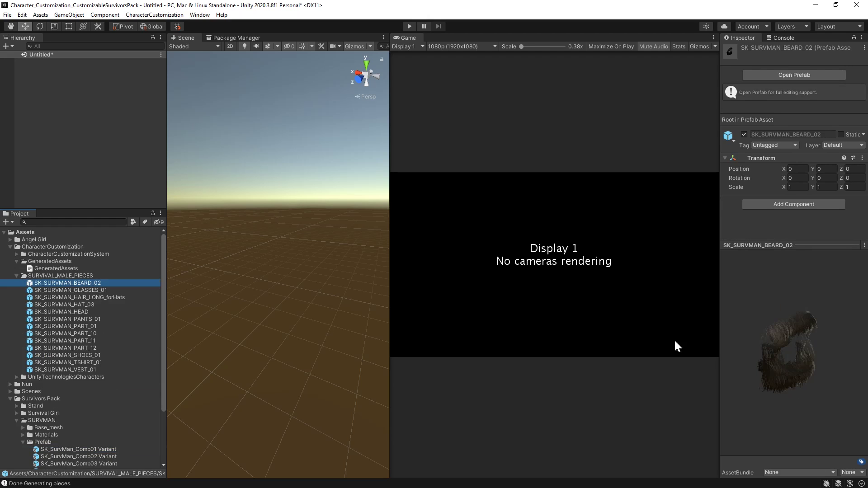
left_click_drag(787, 369, 729, 323)
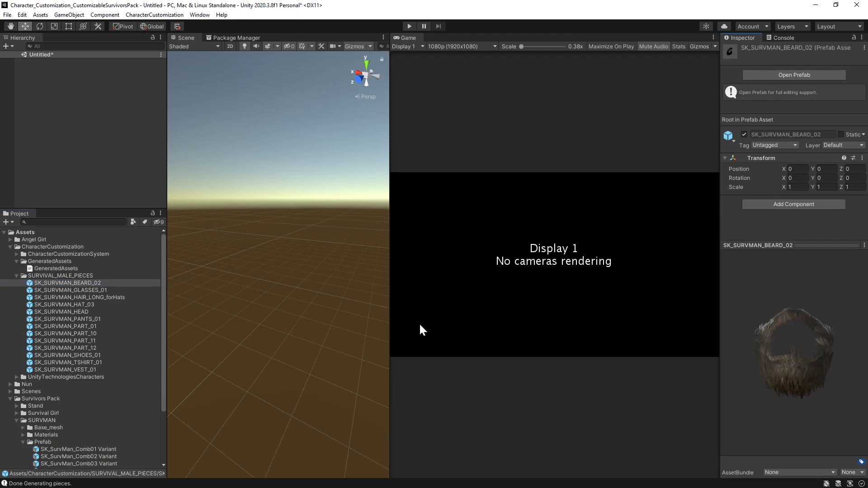
left_click(83, 289)
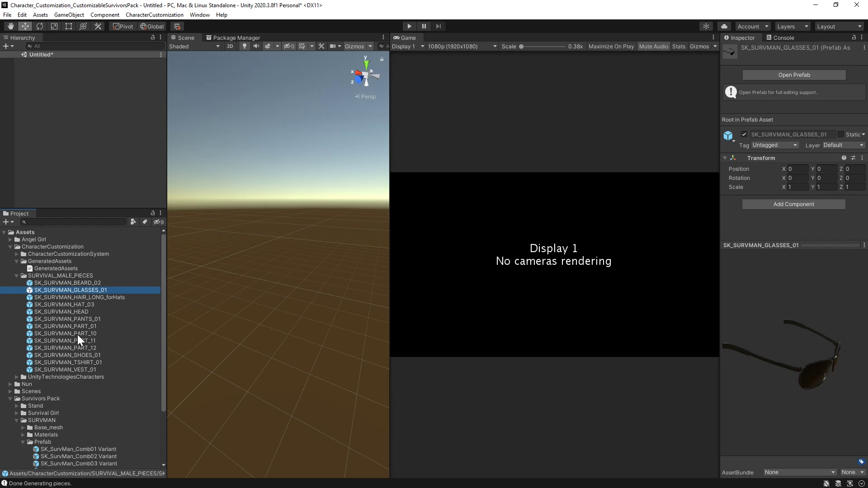
scroll(78, 336, "down", 5)
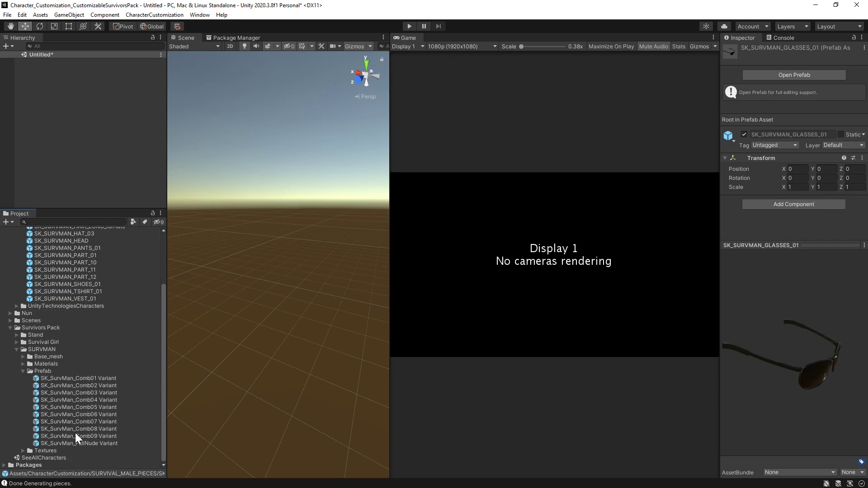
scroll(76, 362, "up", 5)
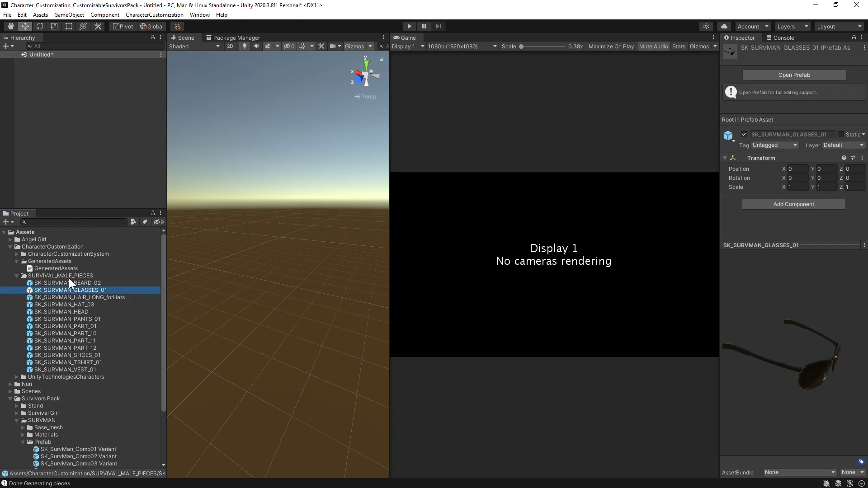
Place SK_SurvMan_FullNude Variant from the SURVMAN Prefab folder in the scene and unpack it completely
scroll(77, 337, "down", 5)
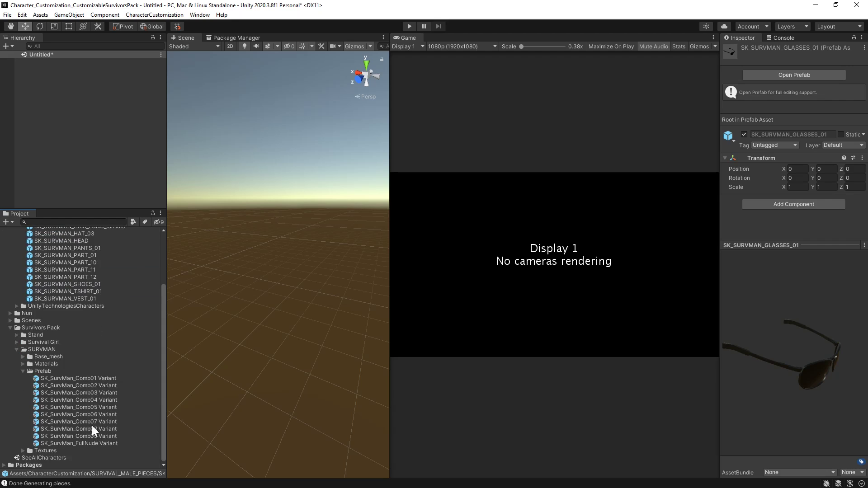
left_click(89, 441)
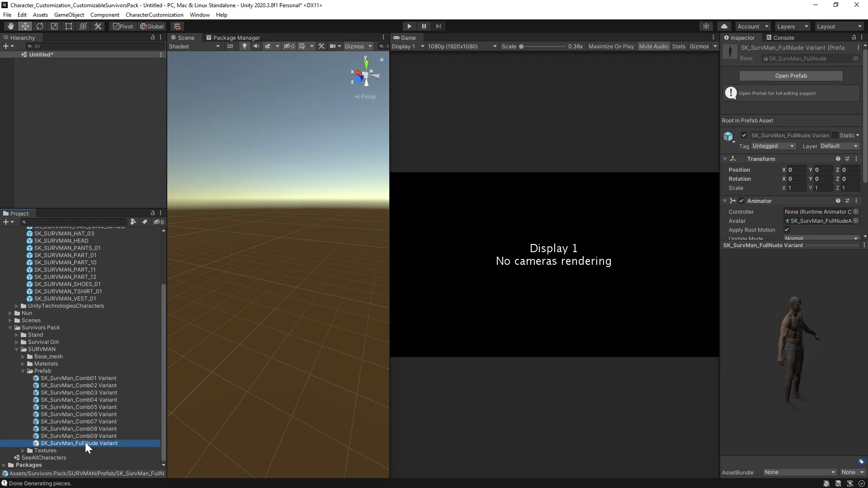
left_click_drag(85, 442, 76, 85)
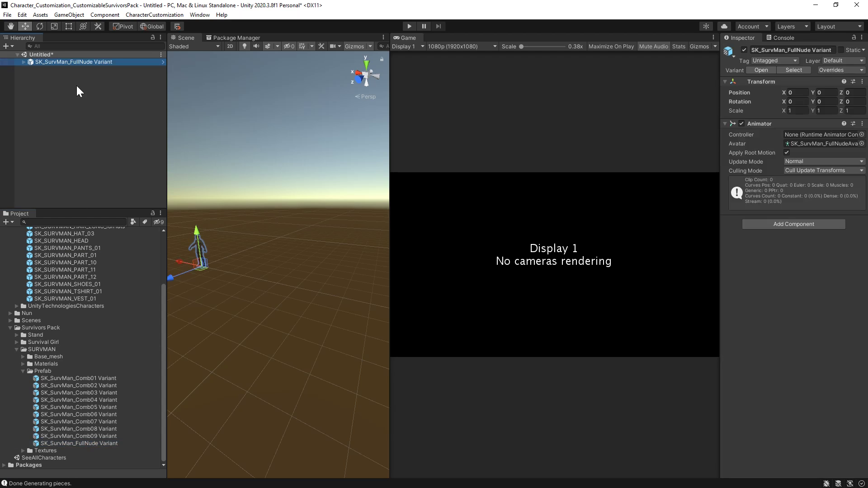
right_click(75, 63)
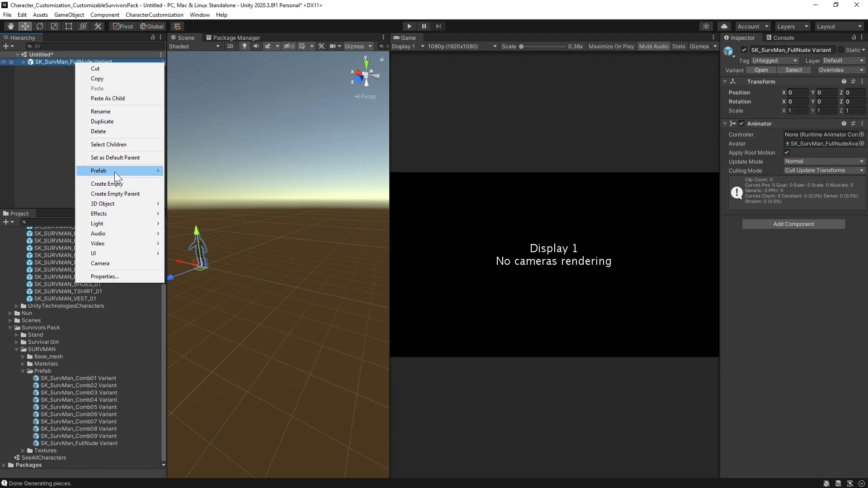
mouse_move(115, 172)
left_click(195, 220)
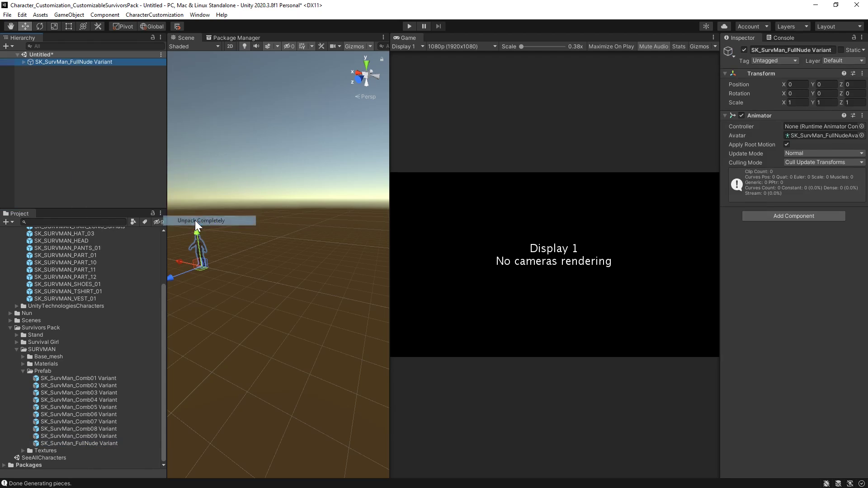
Delete the SK_SURVMAN_HEAD_BLENDSHAPES child object from SK_SurvMan_FullNude Variant
left_click(23, 63)
left_click(83, 90)
right_click(84, 90)
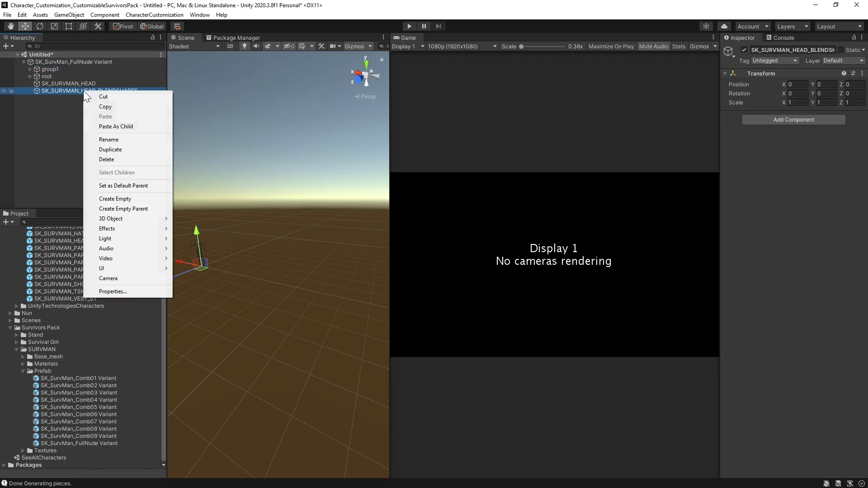
left_click(111, 160)
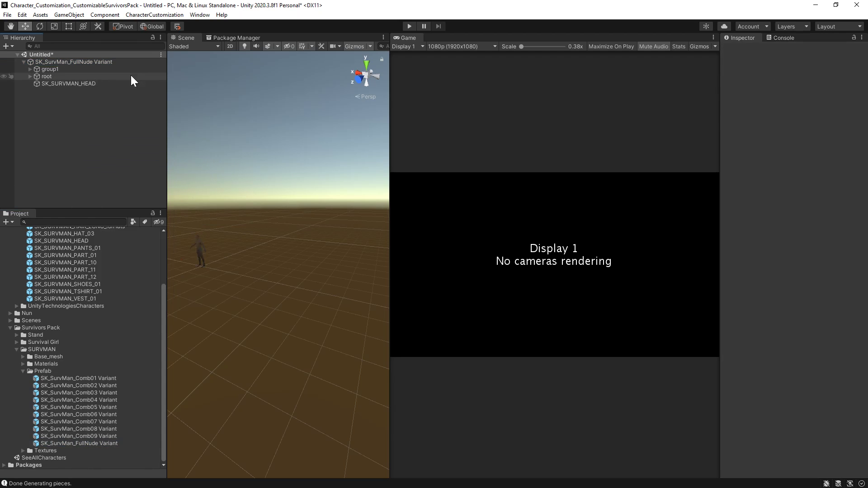
Remove the Animator component from the SK_SurvMan_FullNude Variant object in the scene
left_click(67, 62)
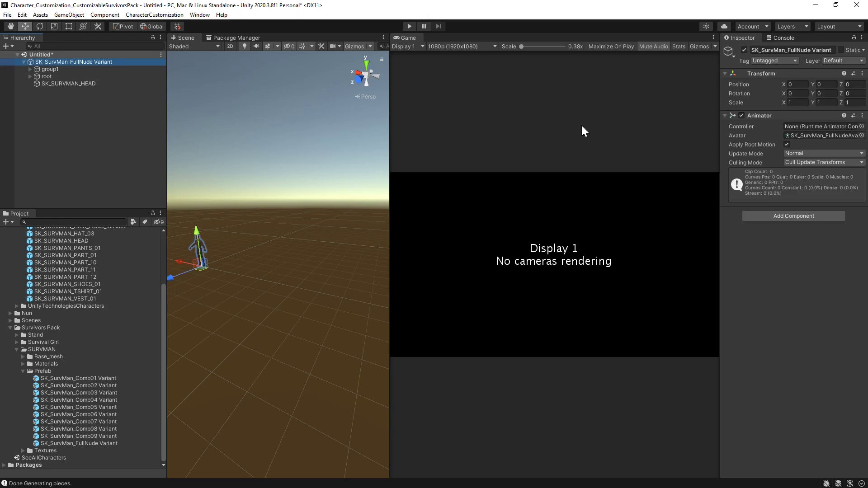
right_click(754, 117)
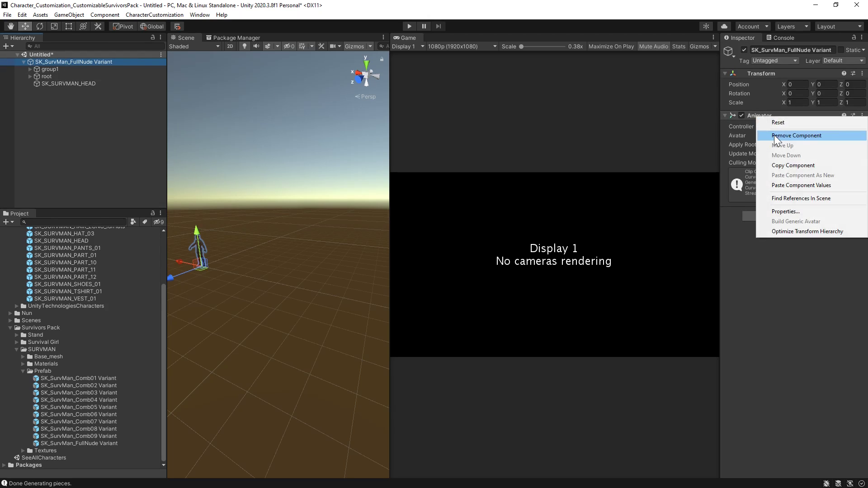
left_click(774, 135)
Open the PrefabGenerator and assign SK_SurvMan_FullNude Variant as Full Character and its root object as Character Root
left_click(163, 14)
left_click(166, 25)
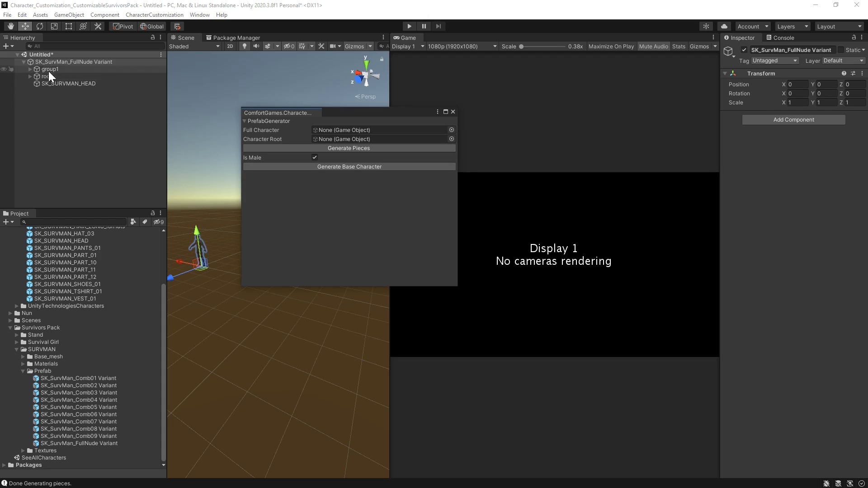
left_click_drag(52, 61, 323, 132)
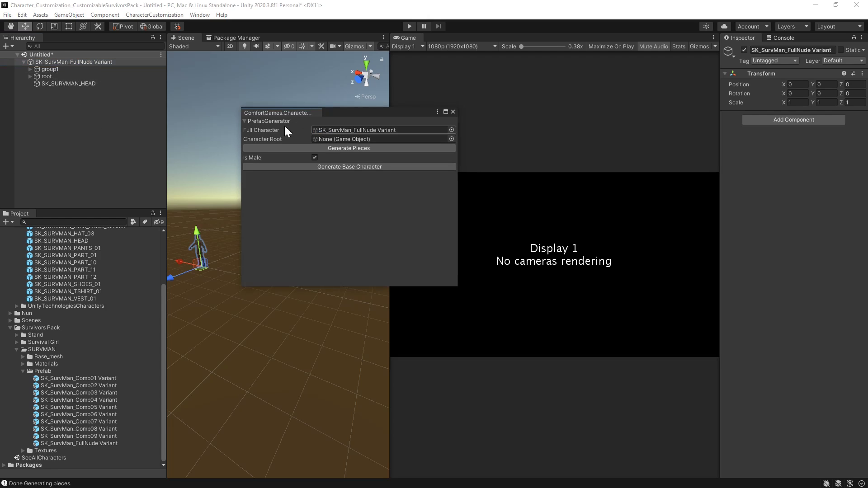
left_click_drag(44, 79, 362, 142)
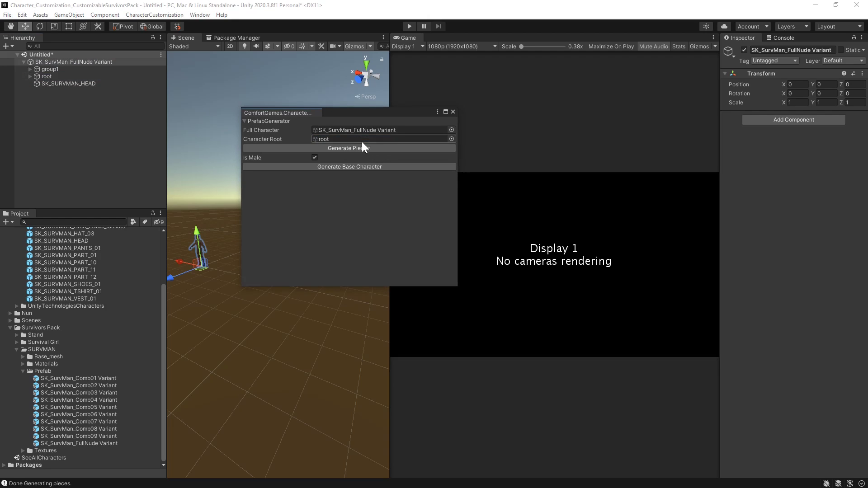
Check SK_SURVMAN_HEAD and SK_SURVMAN_BODY_FULL for a Skinned Mesh Renderer, and generate the pieces with the PrefabGenerator
left_click(30, 68)
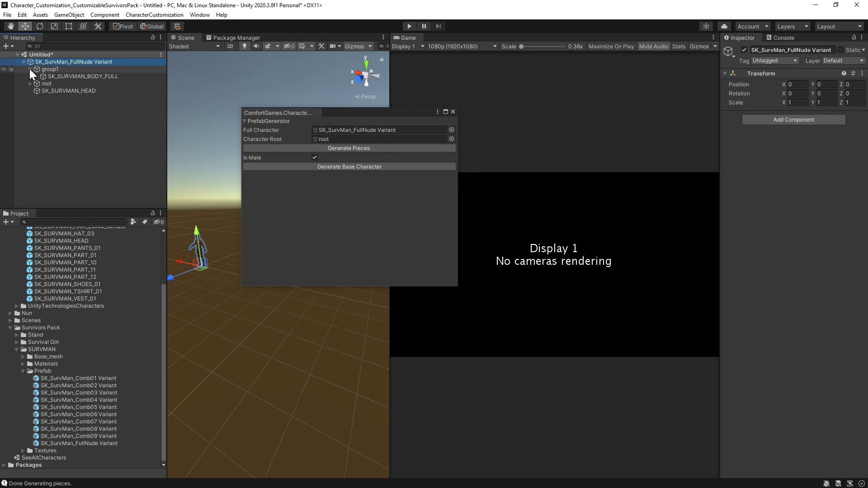
left_click(77, 91)
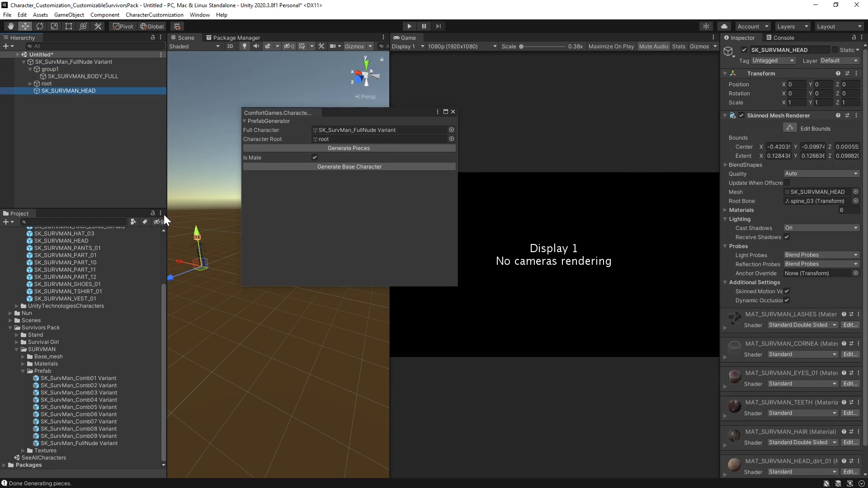
left_click(78, 62)
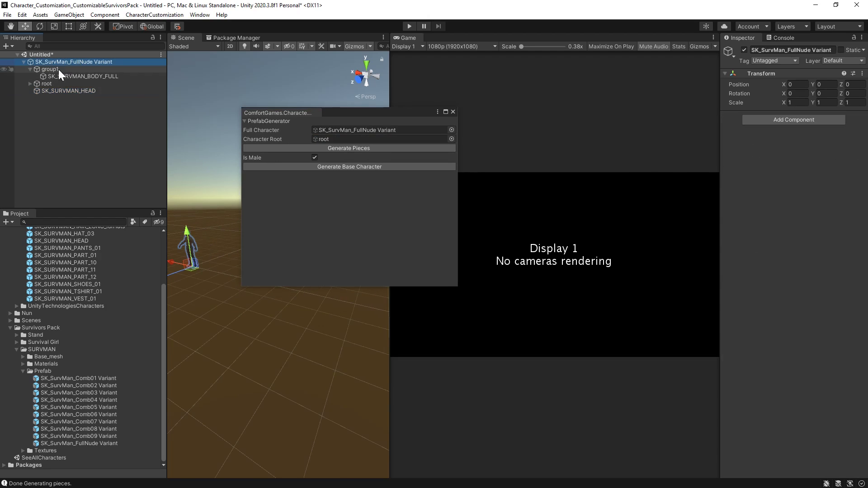
left_click(67, 76)
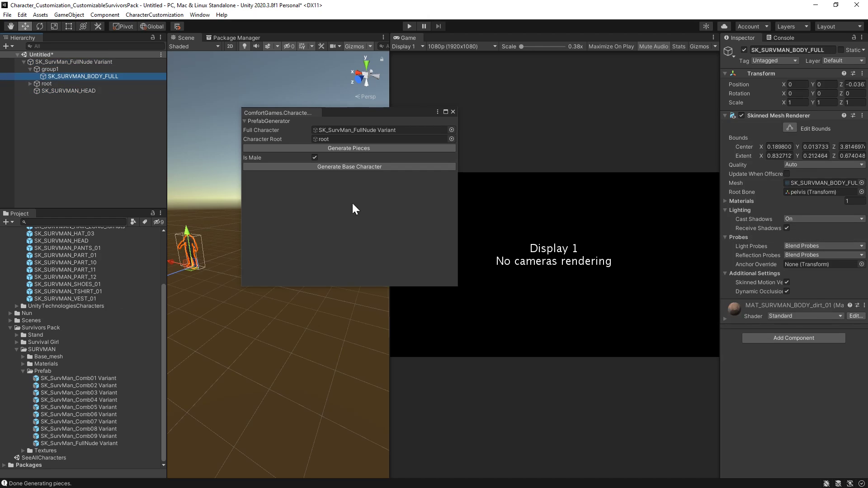
left_click(349, 148)
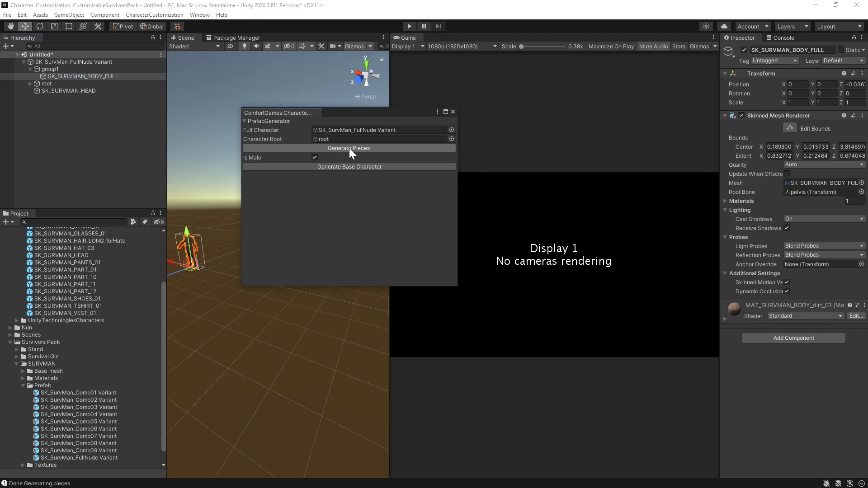
left_click(452, 109)
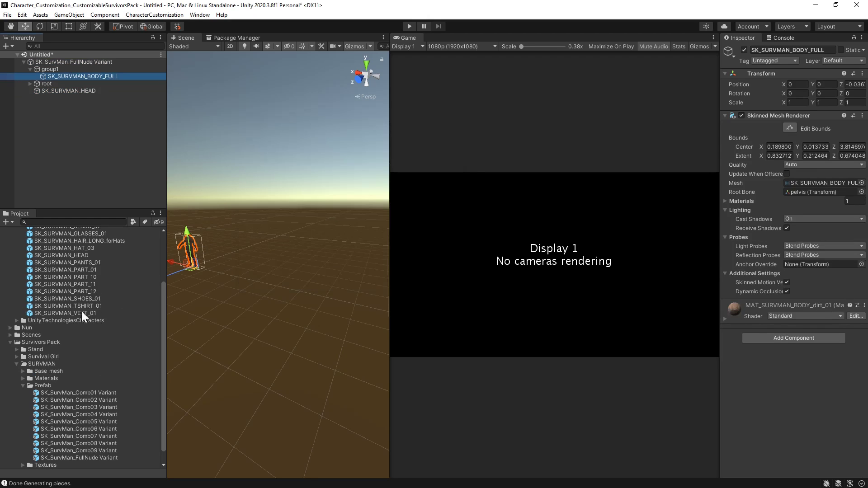
Move SK_SURVMAN_BODY_FULL from GeneratedAssets into SURVIVAL_MALE_PIECES and select the SK_SURVMAN_HEAD prefab left in GeneratedAssets
scroll(67, 314, "up", 5)
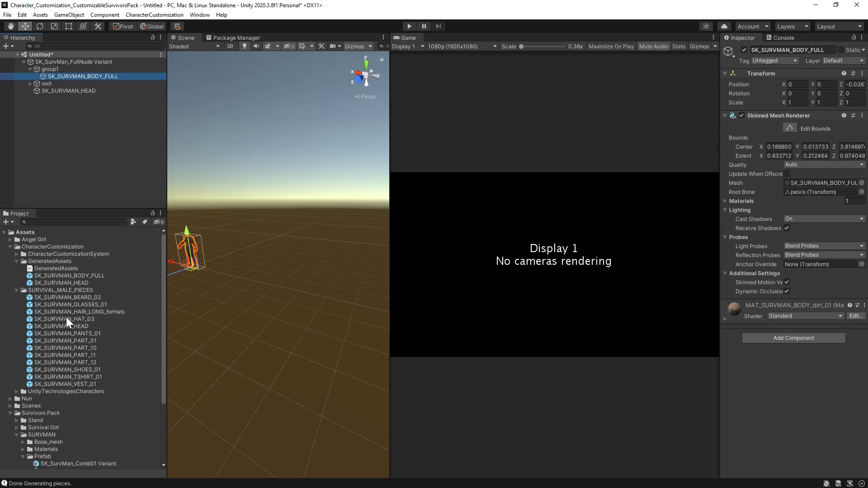
left_click(53, 275)
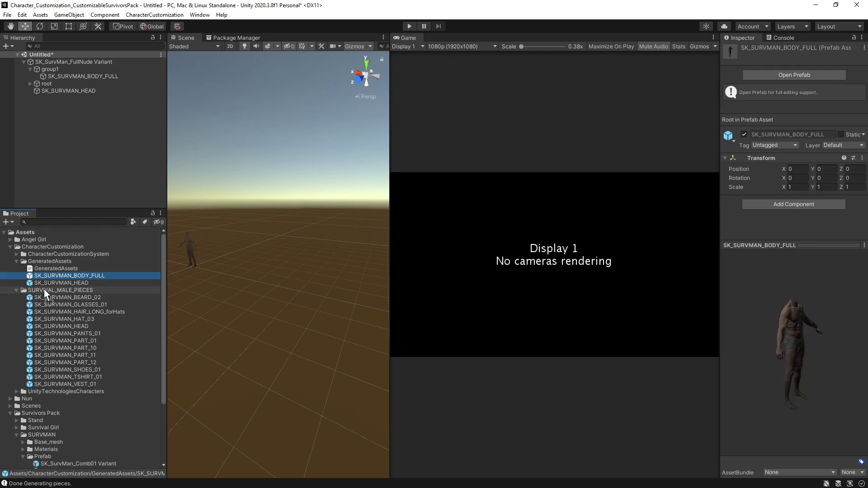
left_click_drag(44, 289, 44, 289)
left_click_drag(813, 358, 691, 341)
left_click(70, 275)
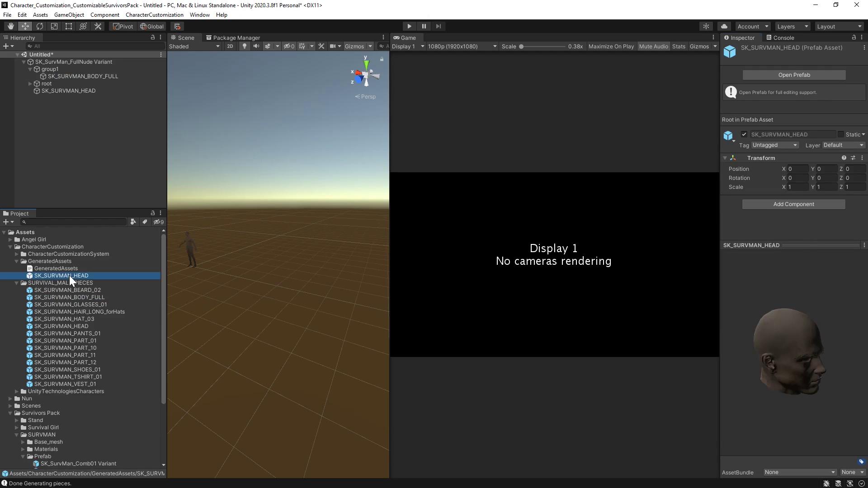
Rename the SK_SURVMAN_HEAD prefab in GeneratedAssets to SK_SURVMAN_HEAD_BALD and move it into SURVIVAL_MALE_PIECES
left_click(70, 325)
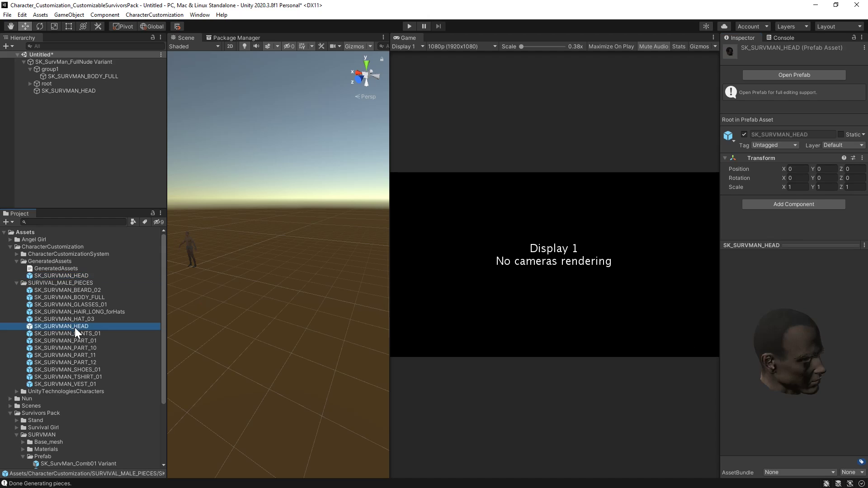
left_click(80, 276)
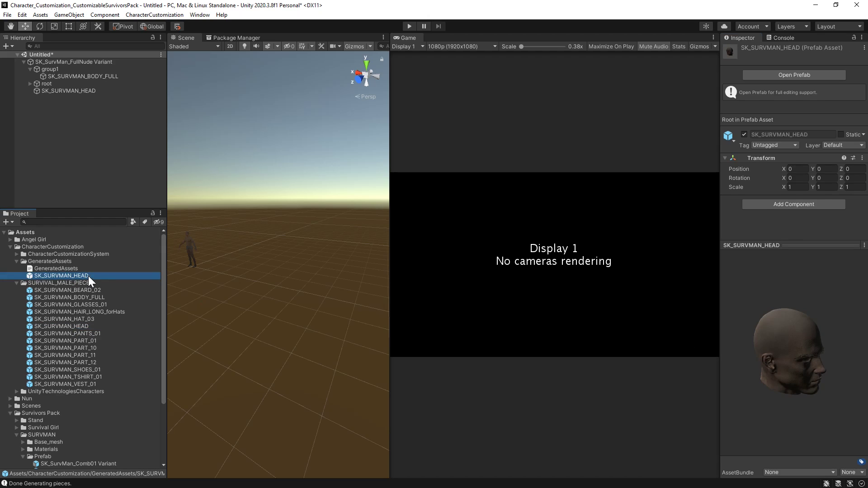
left_click(91, 277)
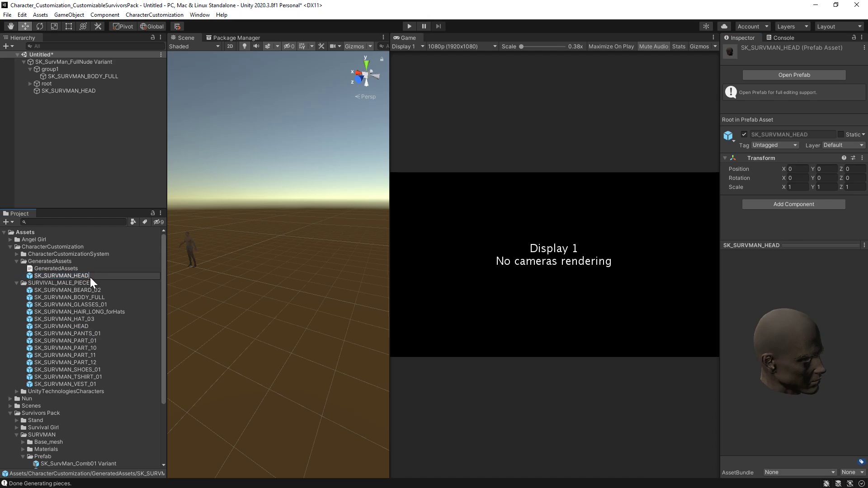
type("_BALD")
key("Return")
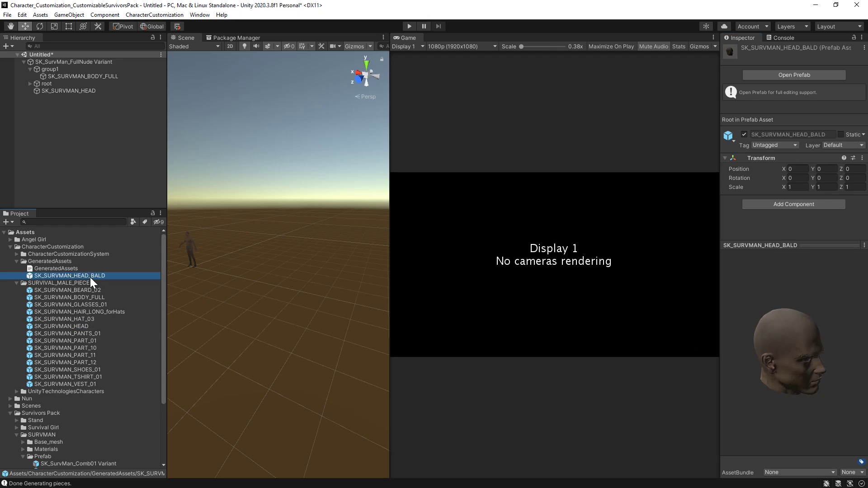
left_click_drag(79, 279, 64, 283)
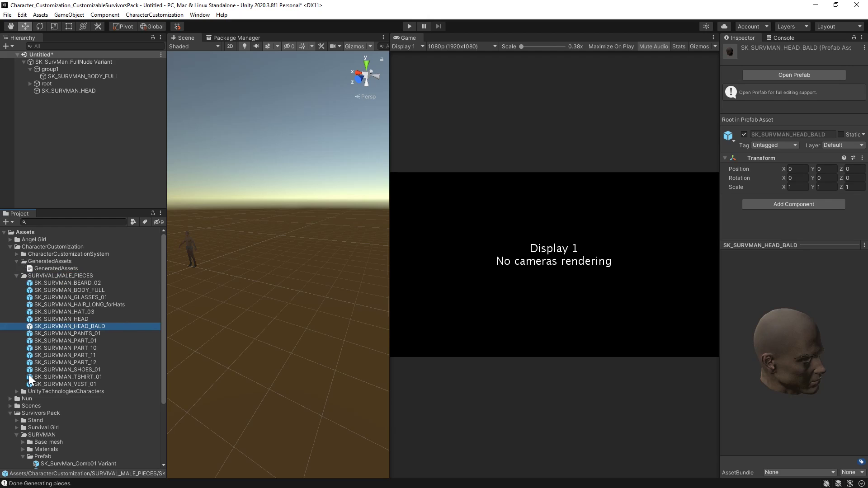
In the OutfitModels_Male resources, set the Outfit Name of Outfit0_Head01 to "Survival M Head"
left_click(17, 253)
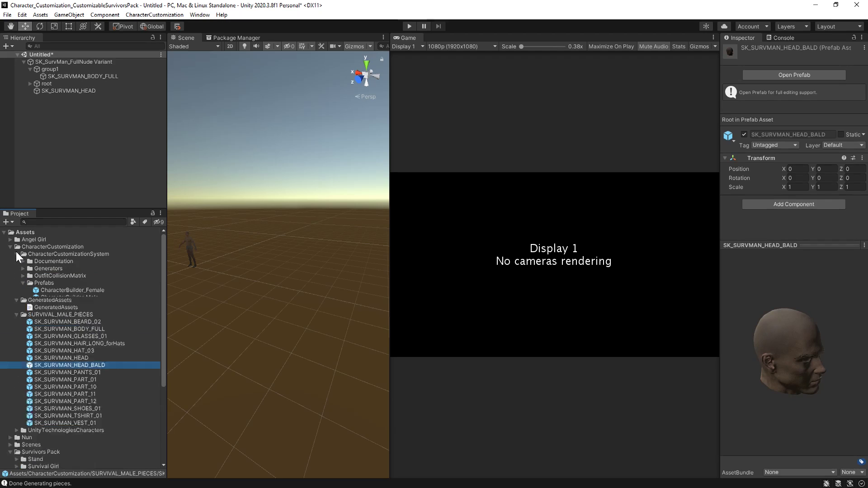
left_click(23, 340)
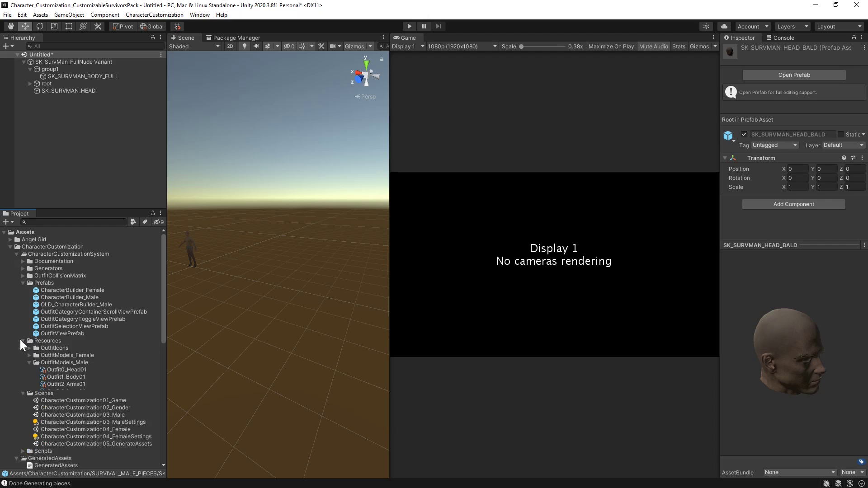
scroll(76, 325, "down", 3)
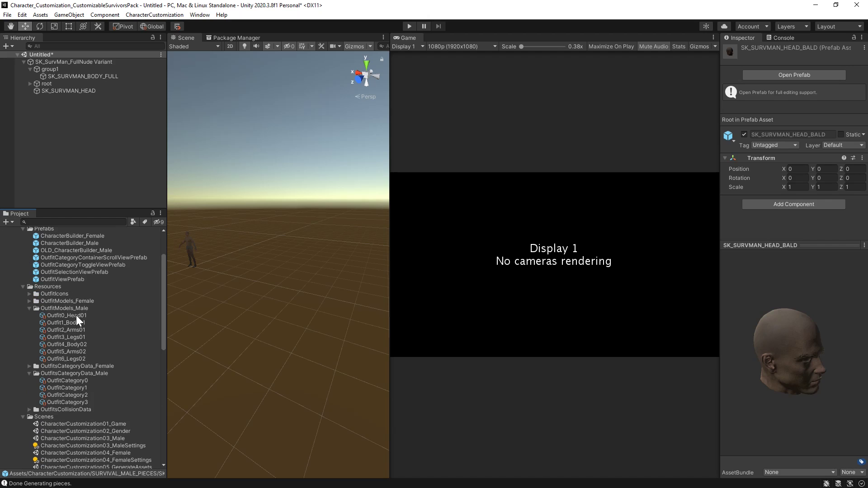
left_click(71, 309)
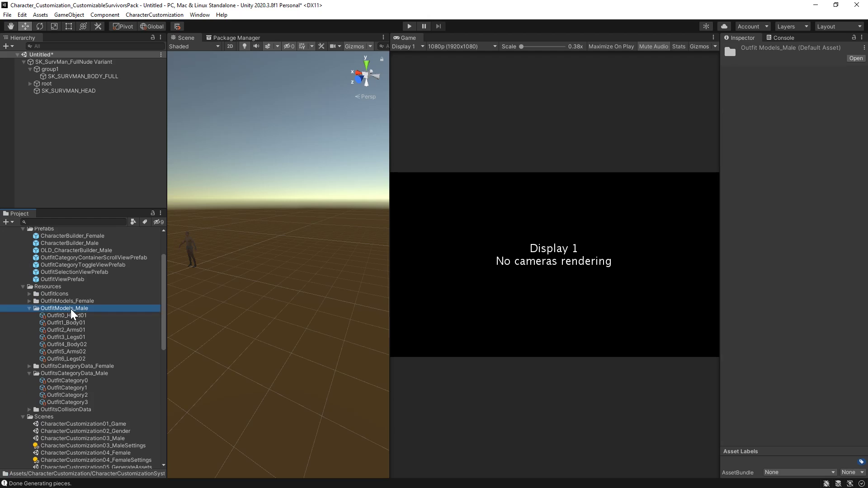
left_click(70, 315)
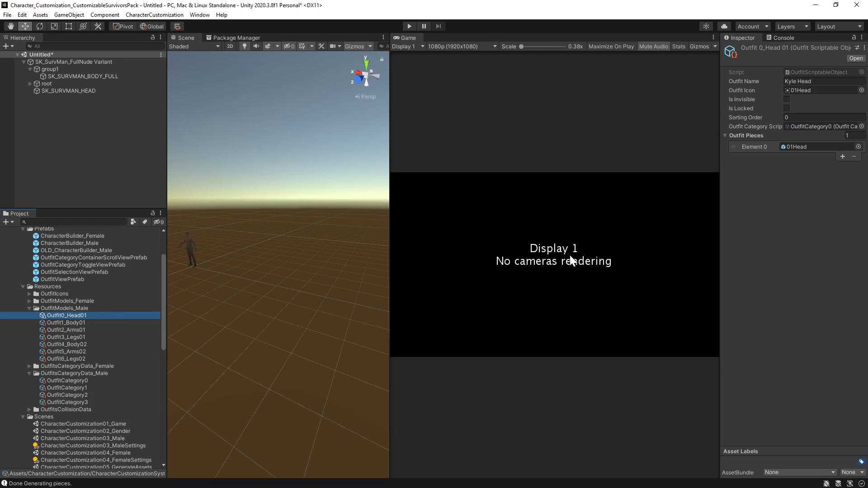
left_click(816, 81)
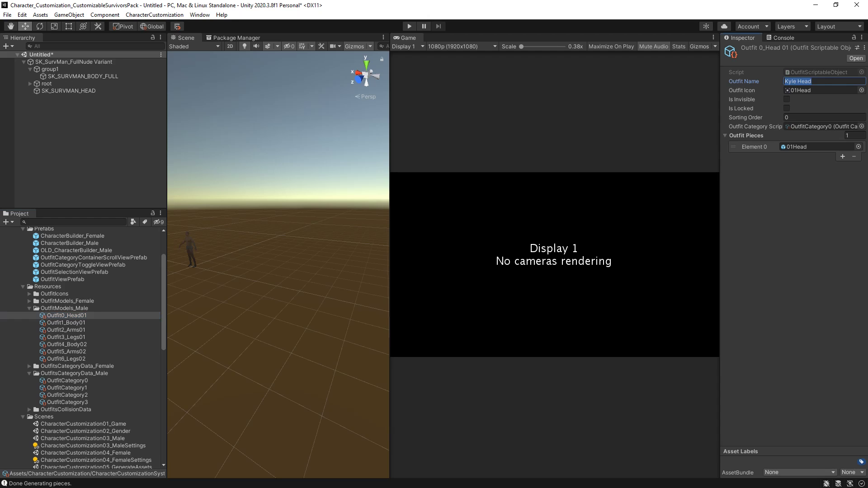
type("Surviavl")
key("BackSpace")
key("BackSpace")
key("BackSpace")
type("val M Hea")
left_click(861, 90)
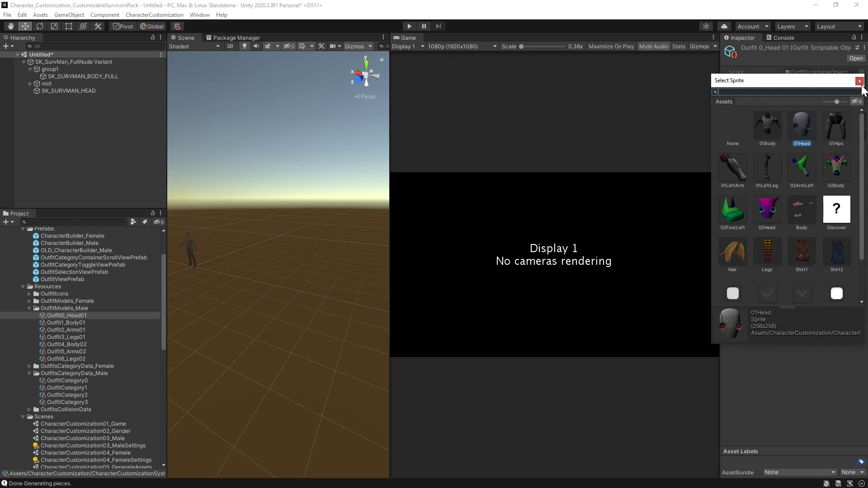
left_click(859, 81)
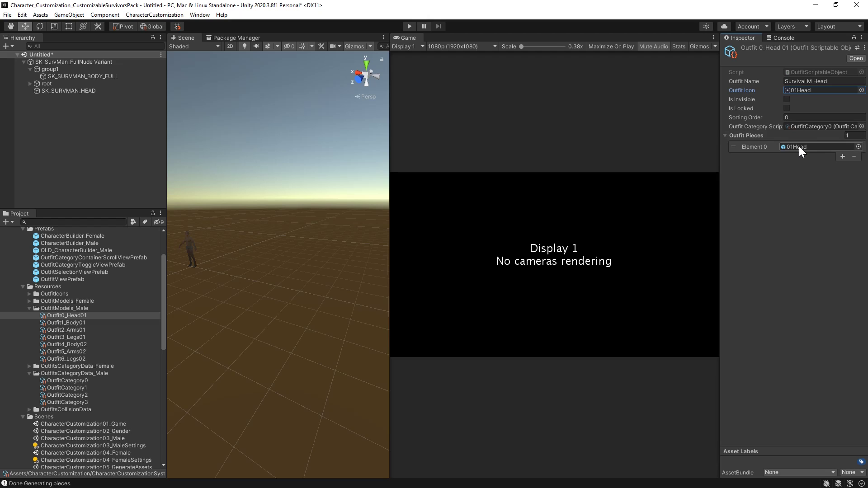
Assign the SK_SURVMAN_HEAD_BALD prefab as Element 0 of the head outfit's Outfit Pieces
scroll(103, 355, "down", 6)
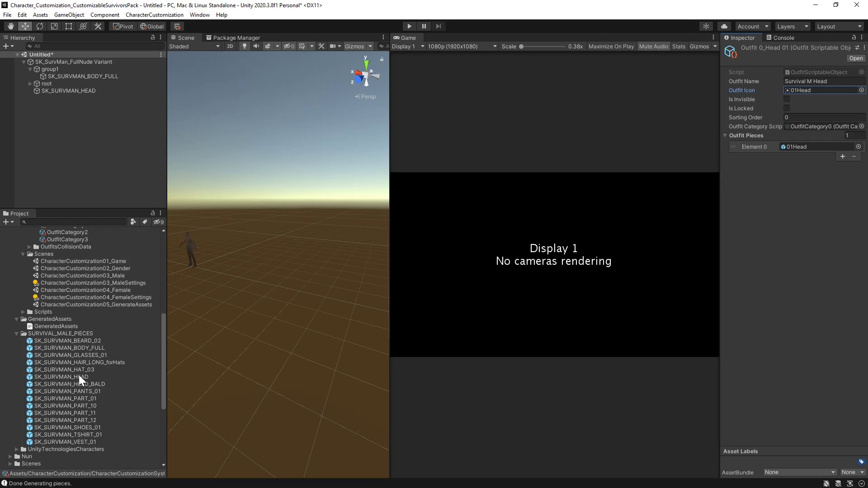
left_click_drag(80, 385, 805, 151)
left_click(805, 151)
Set the Outfit Name of Outfit1_Body01 to "Survival M Body"
scroll(89, 392, "up", 6)
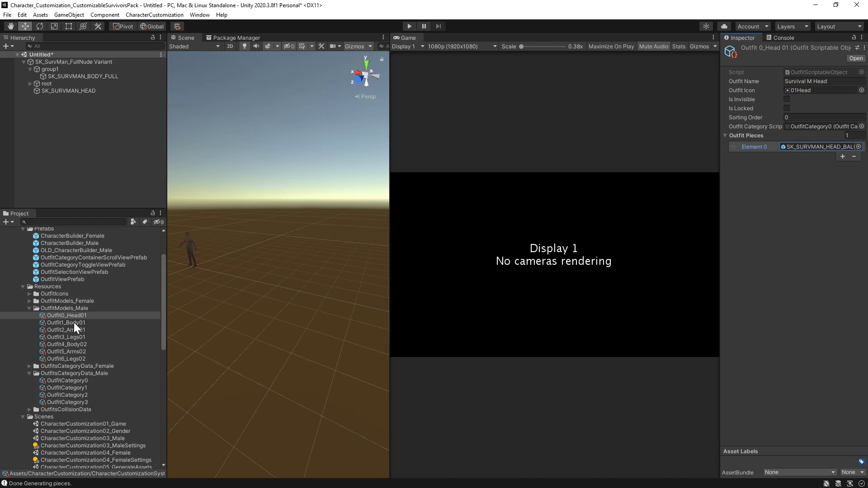
left_click(74, 321)
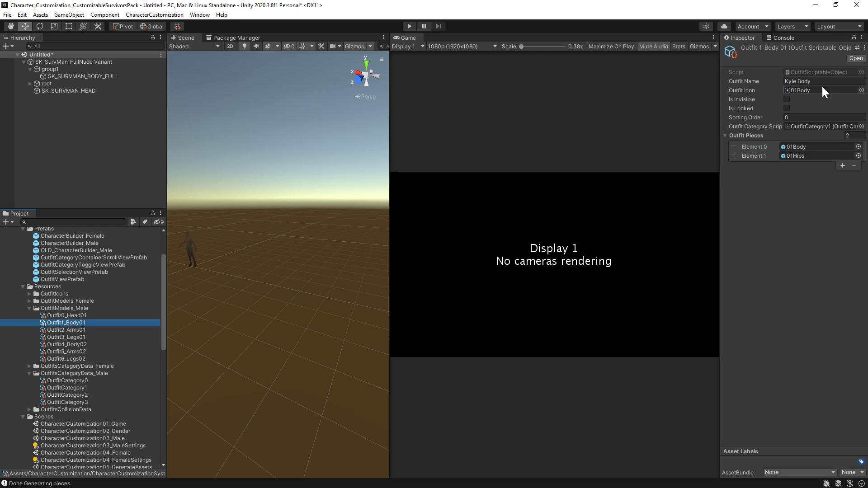
left_click(800, 81)
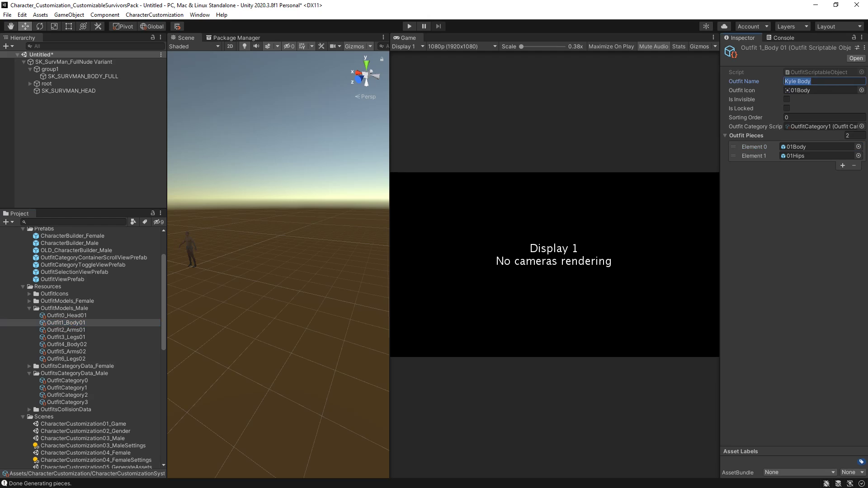
type("Survival M Bod")
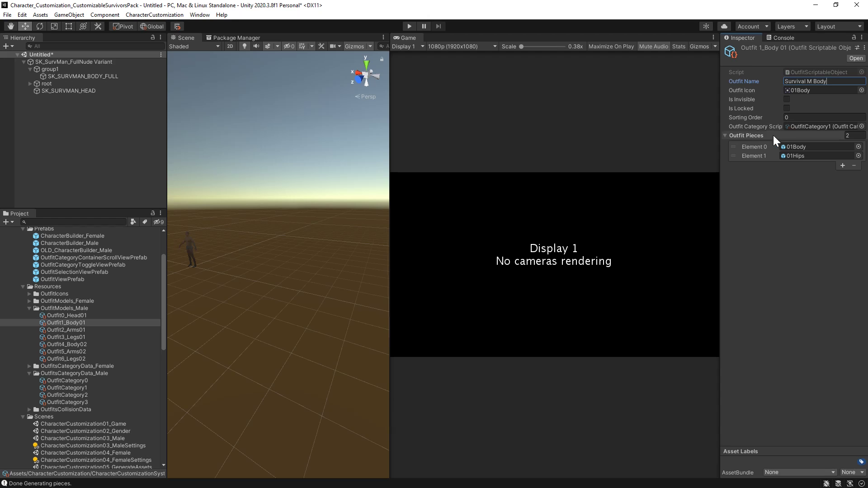
Reduce the body outfit's Outfit Pieces to 1 and assign SK_SURVMAN_BODY_FULL as Element 0
left_click(848, 136)
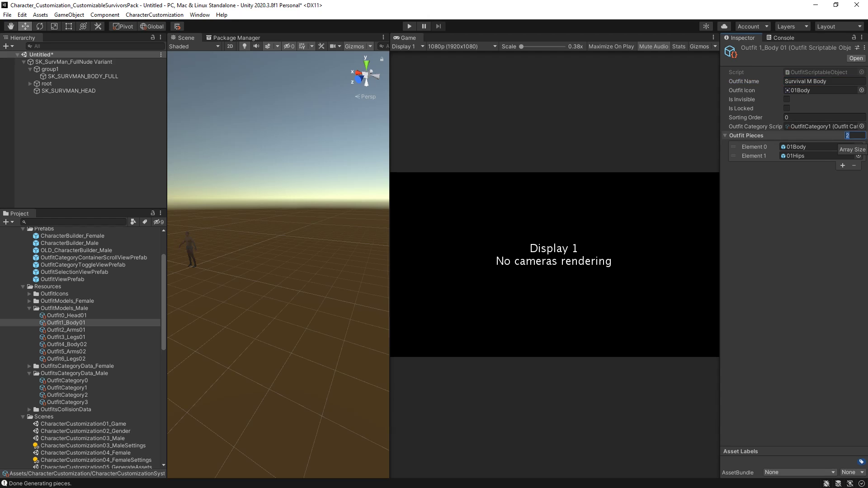
type("1")
key("Return")
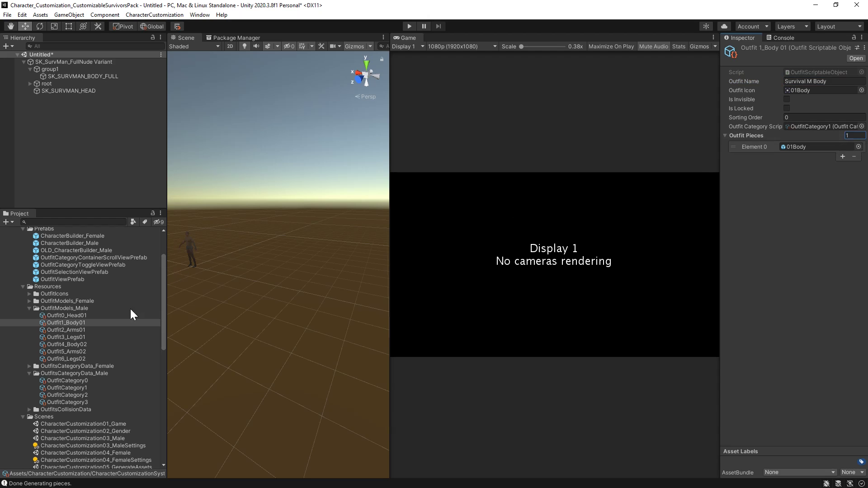
scroll(104, 325, "down", 15)
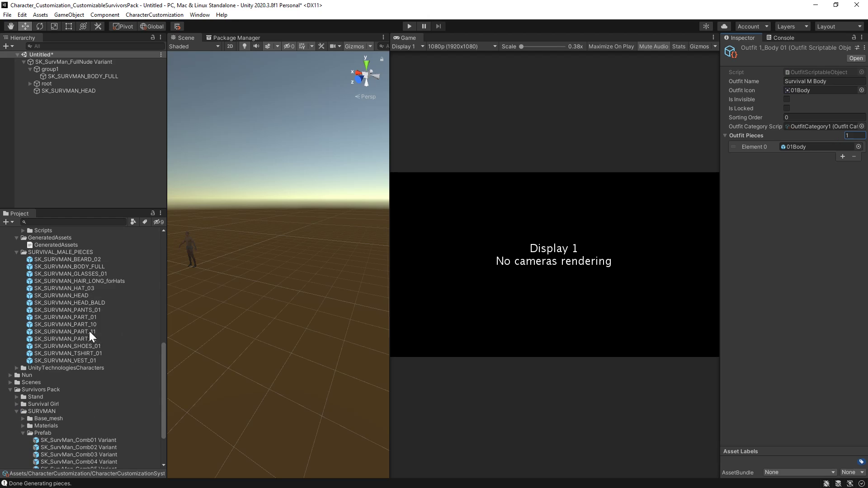
left_click_drag(83, 267, 811, 148)
Set the Outfit Name of Outfit2_Arms01 to "Survival M Shirt"
scroll(53, 307, "up", 10)
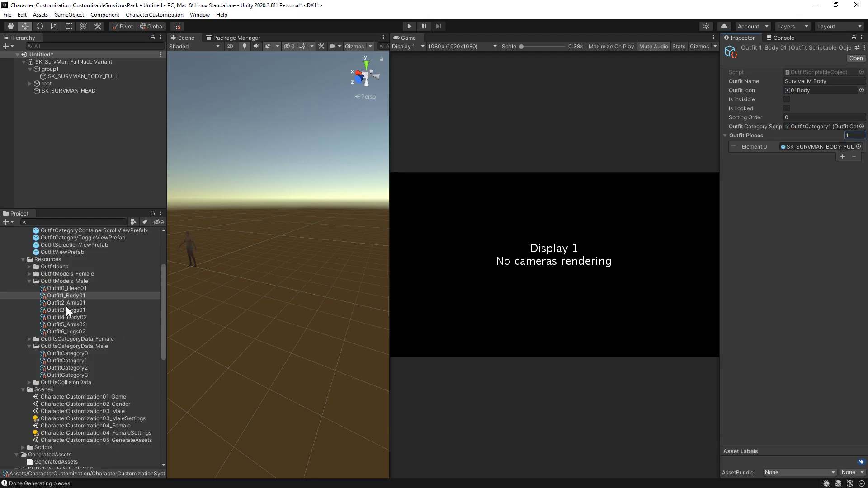
left_click(71, 303)
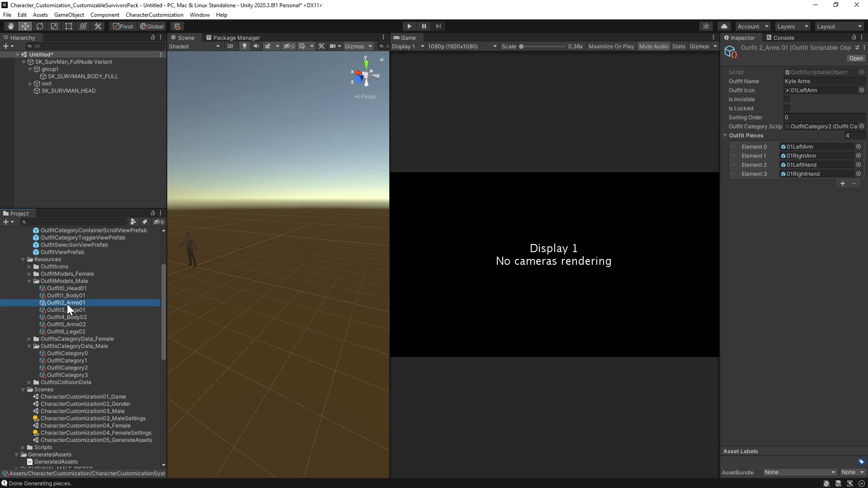
scroll(67, 304, "down", 3)
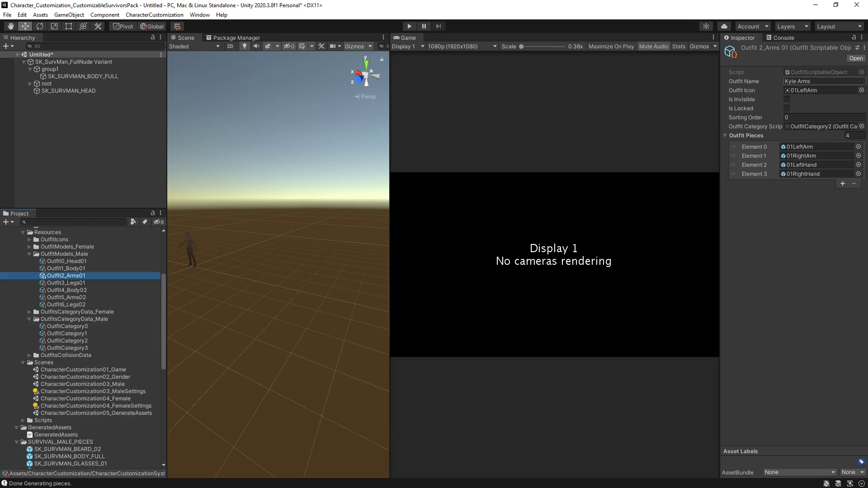
left_click(836, 81)
left_click(836, 82)
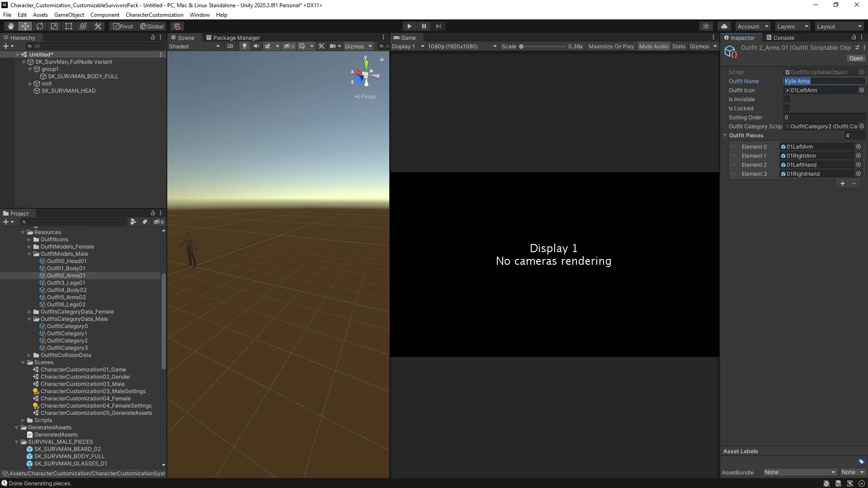
type("Survival M Shirt")
Assign SK_SURVMAN_TSHIRT_01 as Element 0 of the shirt outfit and reduce its Outfit Pieces to 1
scroll(75, 327, "down", 7)
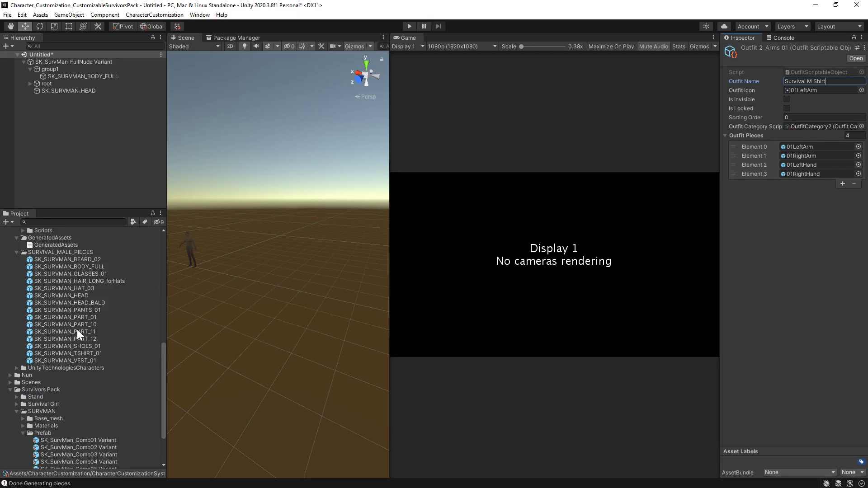
left_click_drag(540, 229, 808, 148)
left_click(853, 135)
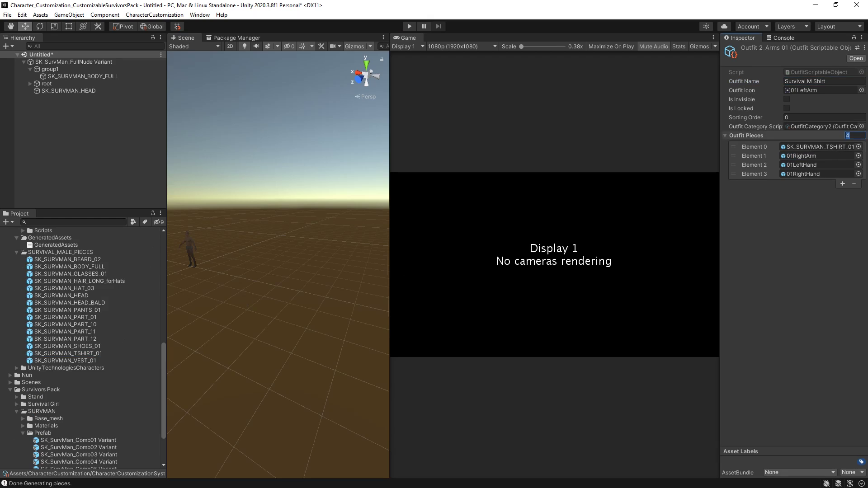
type("1")
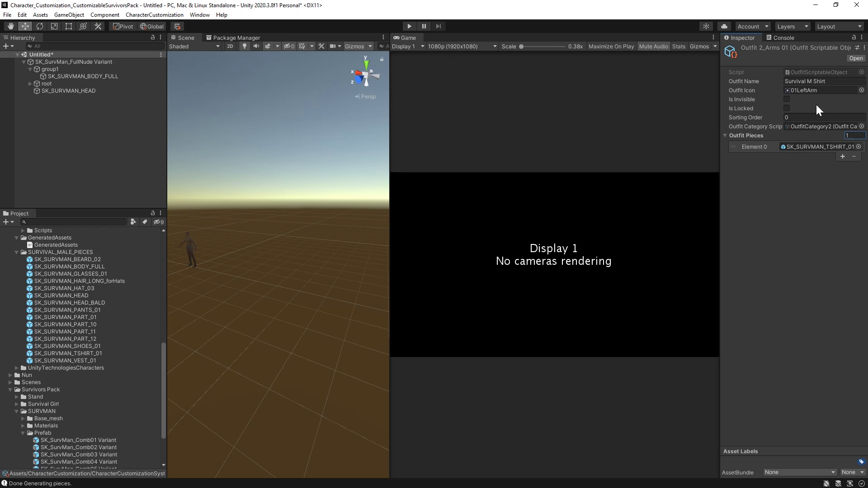
Set the Outfit Name of Outfit3_Legs01 to "Survival M Pants"
scroll(85, 310, "up", 10)
left_click(75, 310)
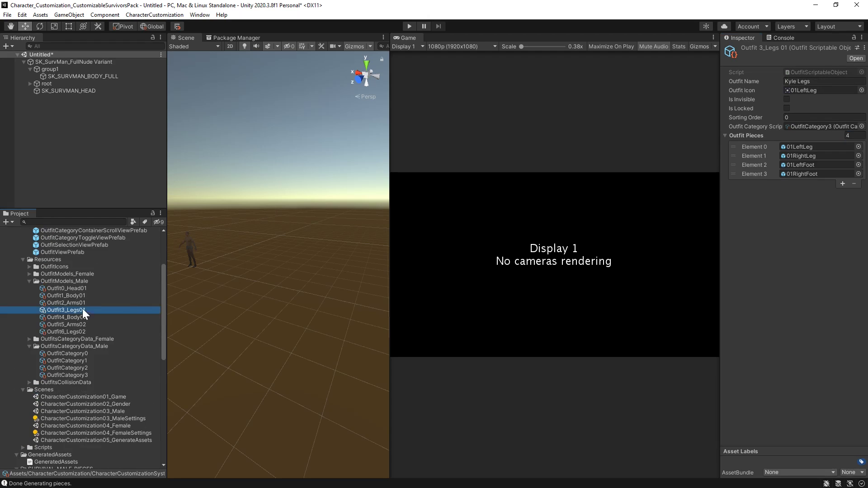
scroll(121, 311, "down", 10)
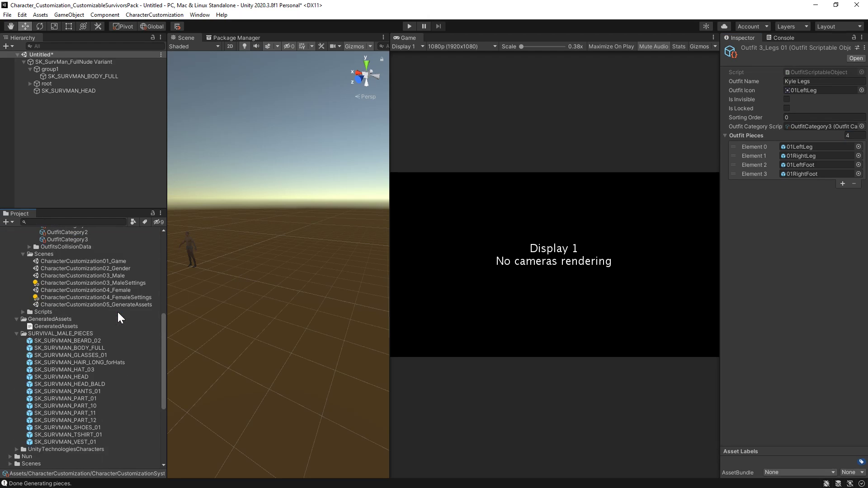
left_click(797, 81)
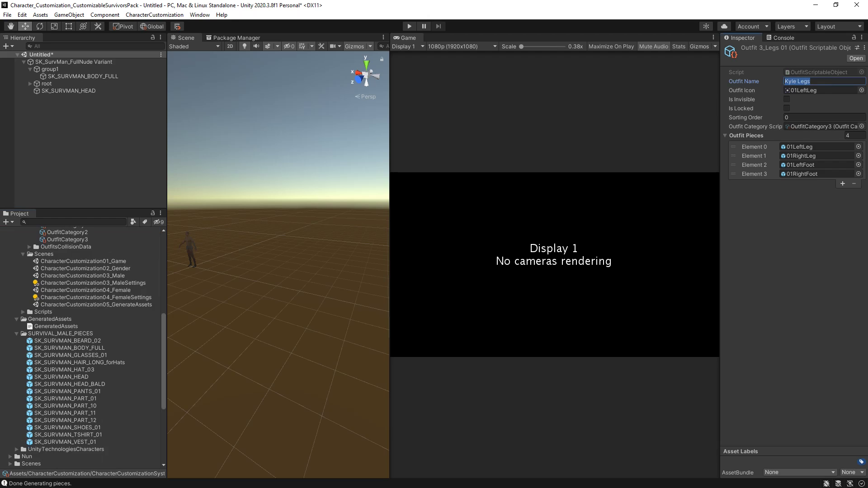
type("Survival M Pants")
key("Return")
Assign SK_SURVMAN_PANTS_01 as Element 0 of the pants outfit and reduce its Outfit Pieces to 1
scroll(84, 393, "up", 2)
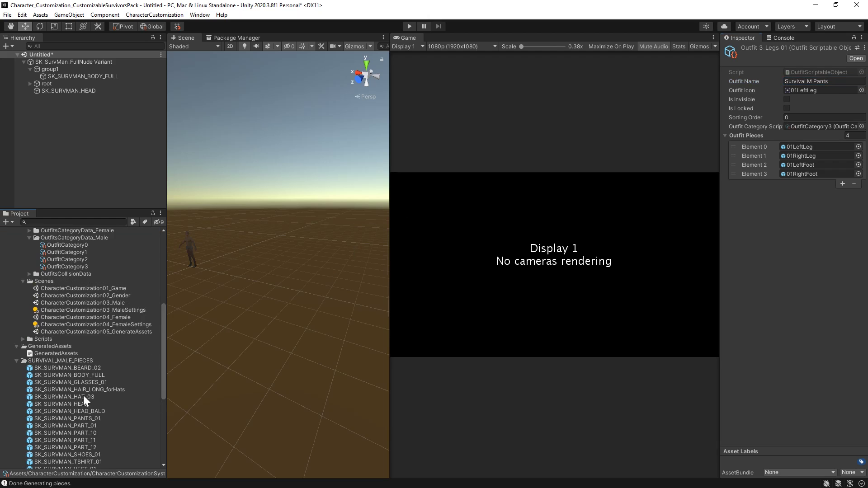
left_click_drag(81, 420, 835, 143)
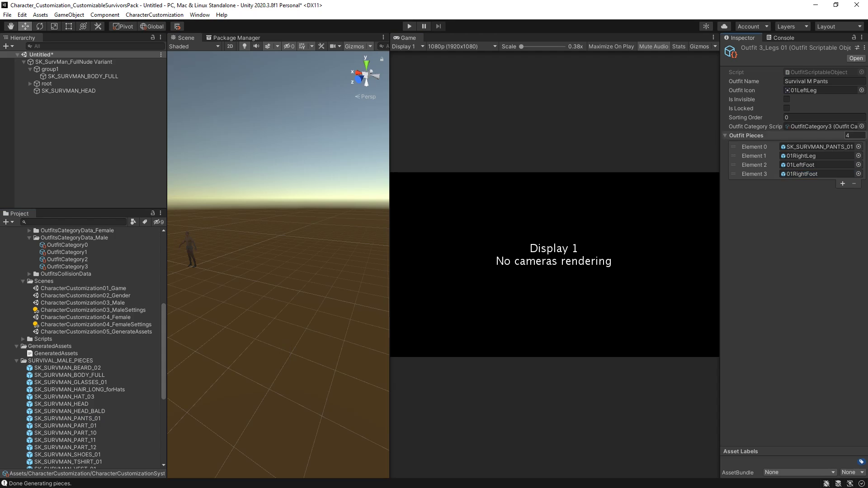
type("1")
key("Return")
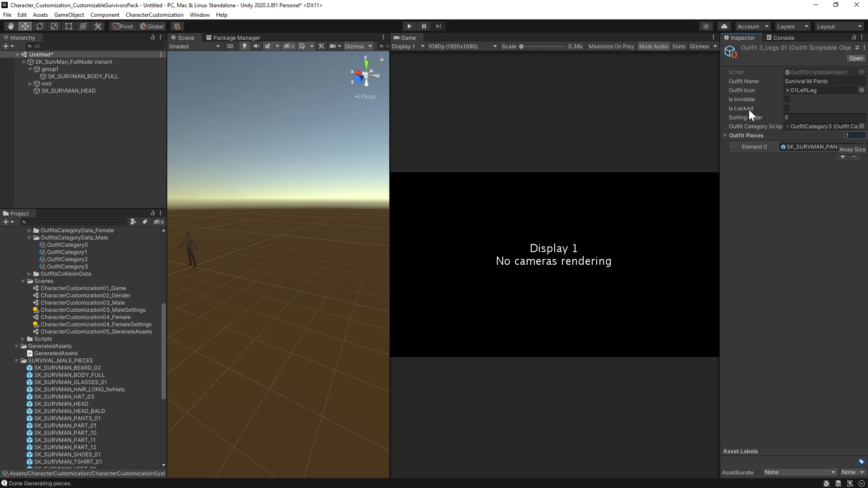
scroll(114, 366, "up", 5)
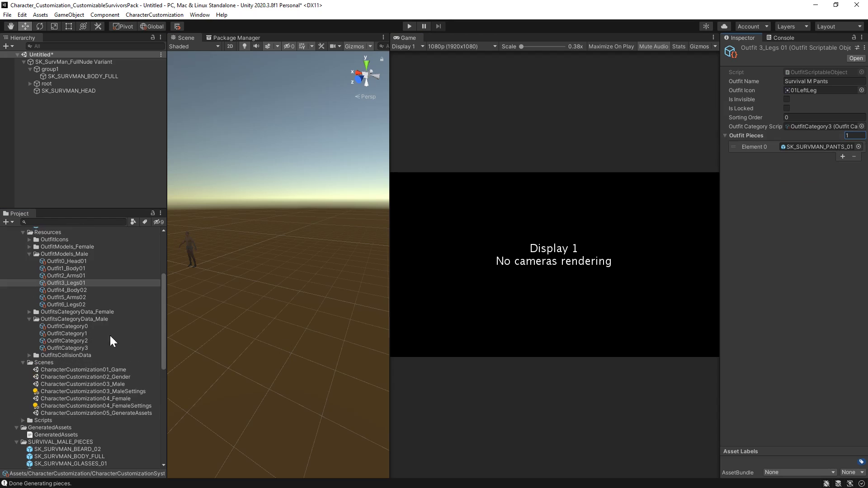
Open the Outfits Collision Matrix window and dock it below the Scene view
left_click(75, 290)
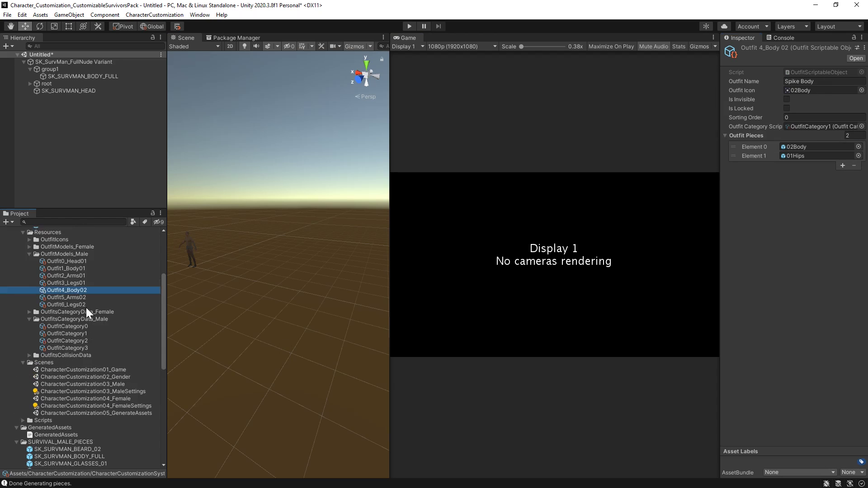
scroll(86, 308, "down", 6)
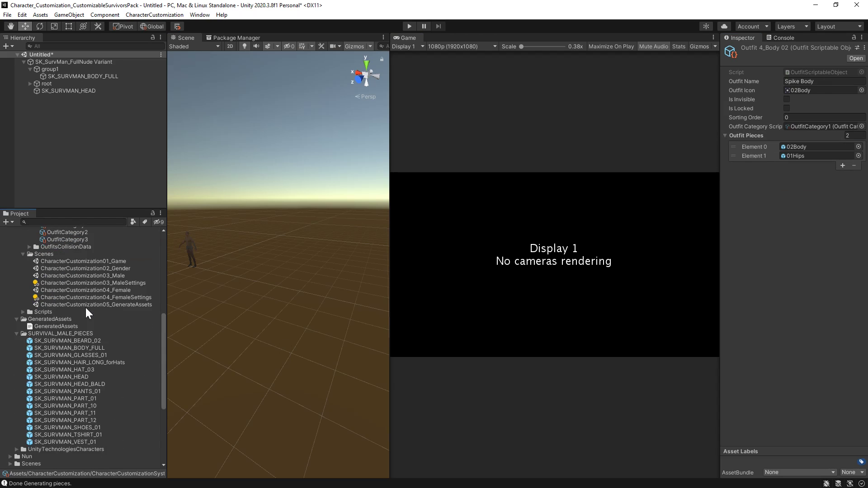
scroll(85, 307, "down", 2)
scroll(85, 307, "up", 3)
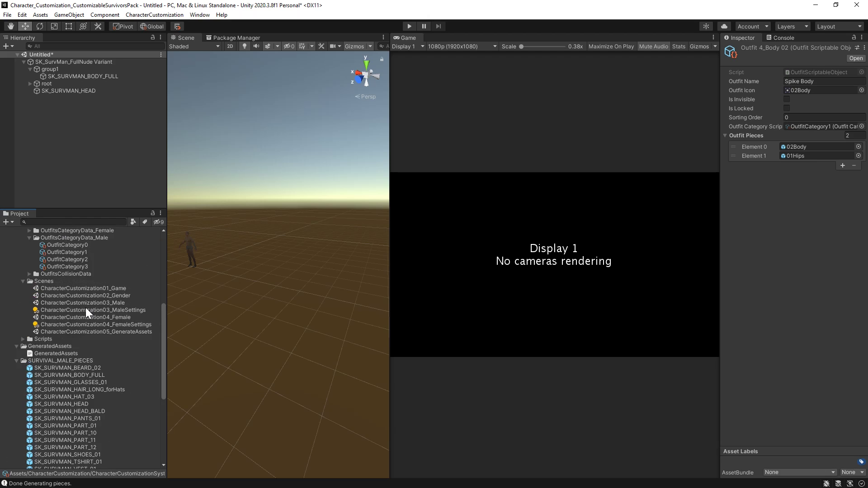
scroll(85, 307, "up", 4)
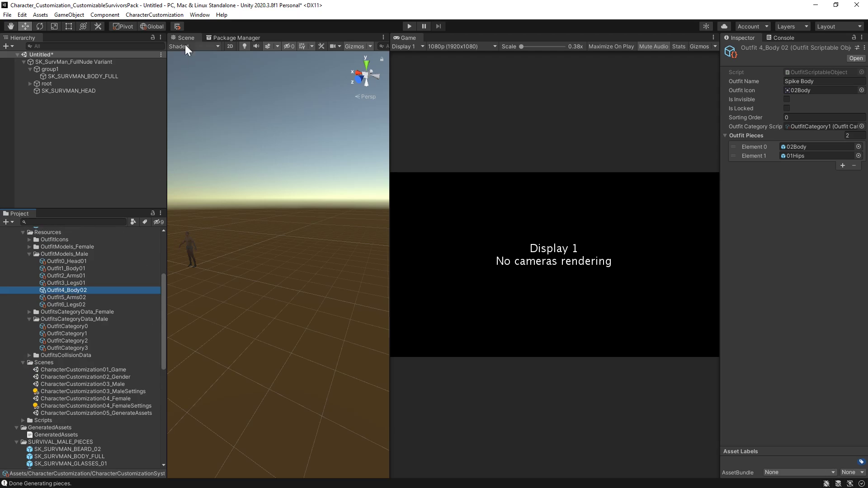
left_click(155, 14)
left_click(159, 35)
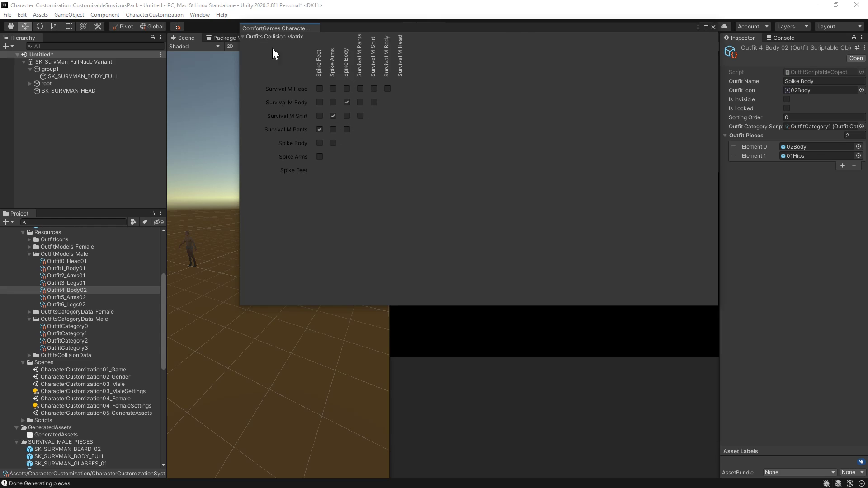
left_click_drag(284, 28, 262, 319)
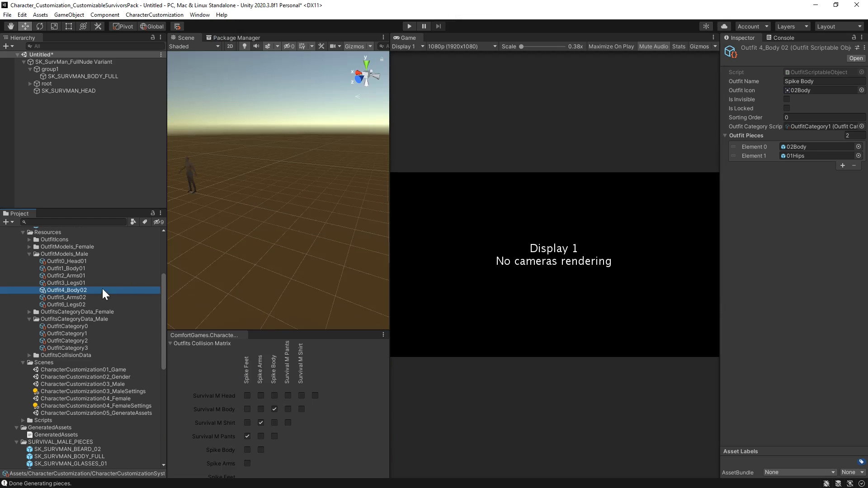
Delete the Outfit4_Body02 asset from the OutfitModels_Male folder
right_click(70, 289)
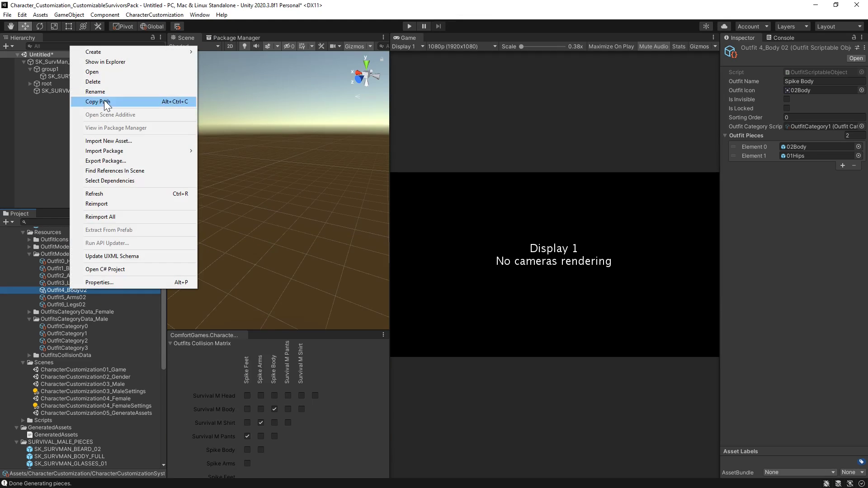
left_click(100, 82)
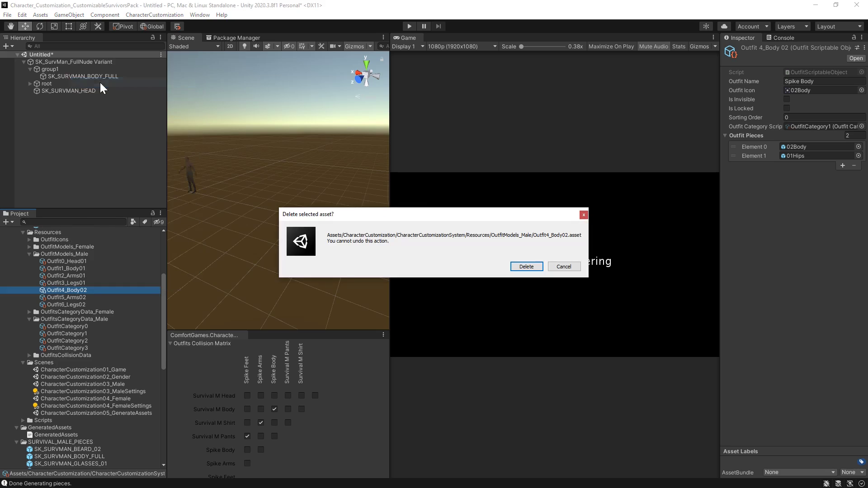
left_click(525, 267)
Assign SK_SURVMAN_VEST_01 as Element 0 of Outfit5_Arms02 and reduce its Outfit Pieces to 1
left_click(78, 290)
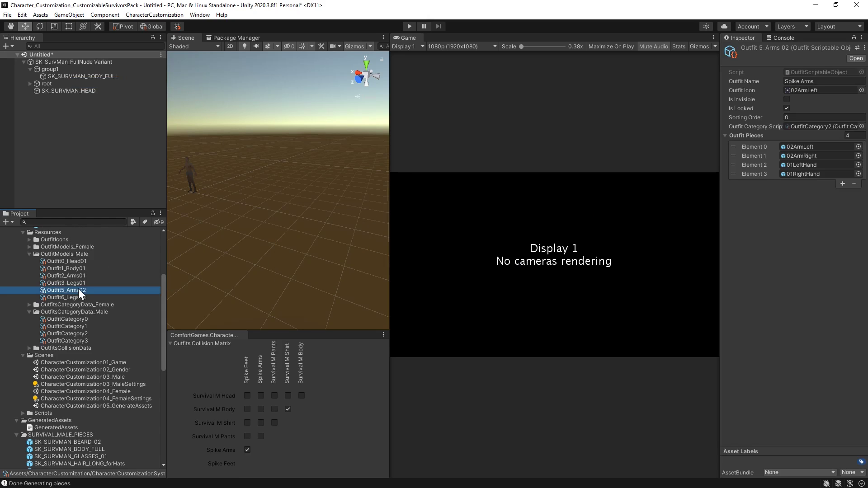
scroll(68, 341, "down", 6)
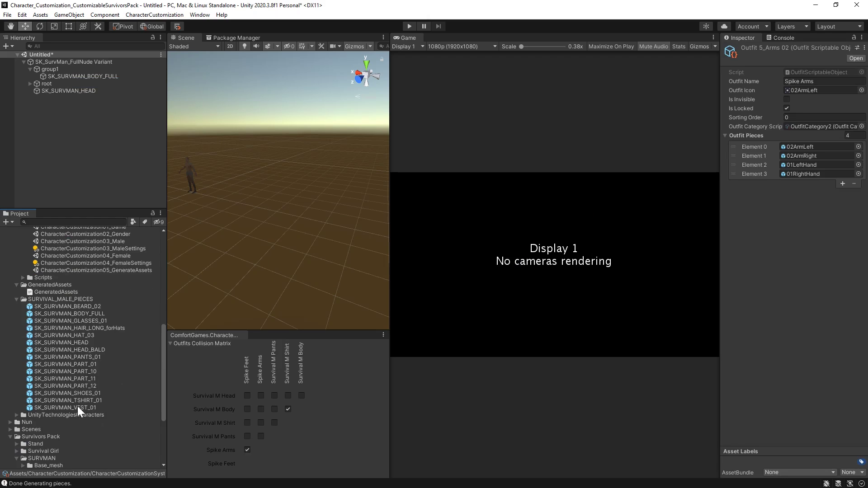
left_click_drag(78, 407, 800, 148)
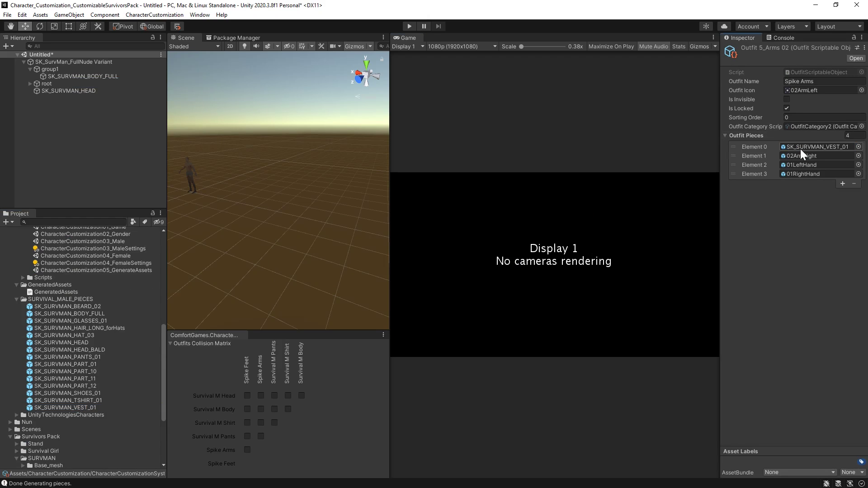
left_click(852, 136)
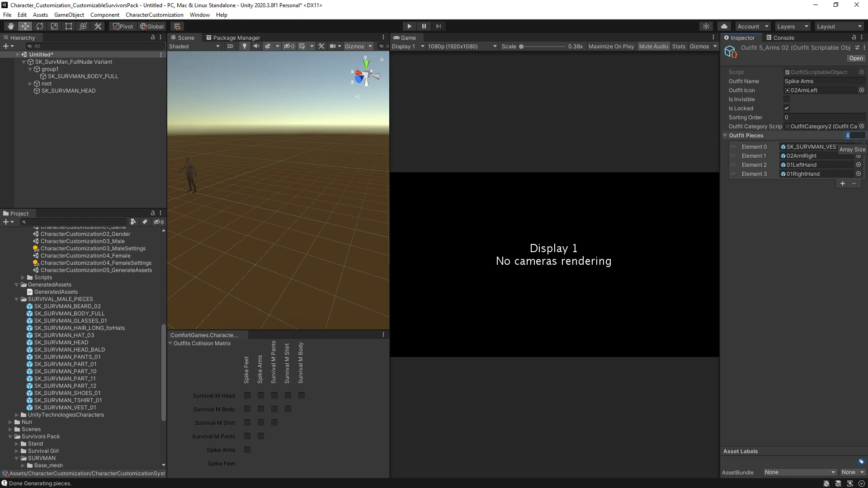
type("1")
key("Return")
Set the Outfit Name of Outfit5_Arms02 to "Survival M Vest"
left_click(824, 81)
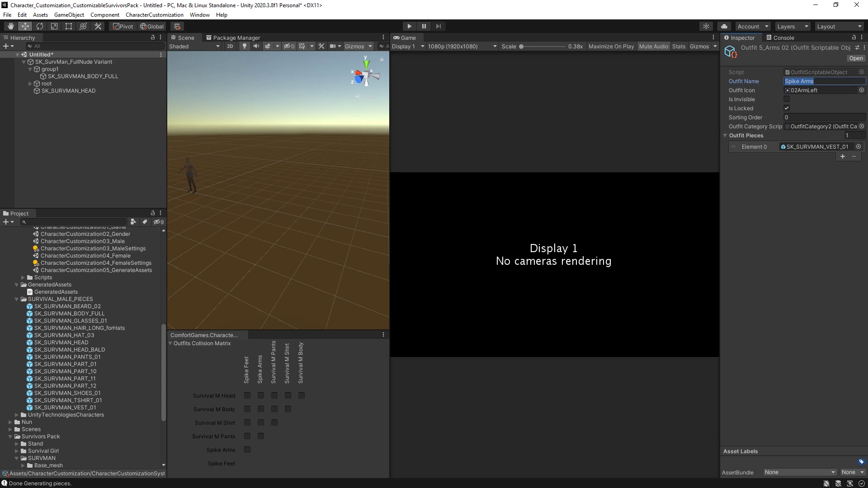
type("Suv")
key("BackSpace")
type("rvival M Vest")
Assign SK_SURVMAN_SHOES_01 as Element 0 of Outfit6_Legs02 and reduce its Outfit Pieces to 1
scroll(112, 305, "up", 5)
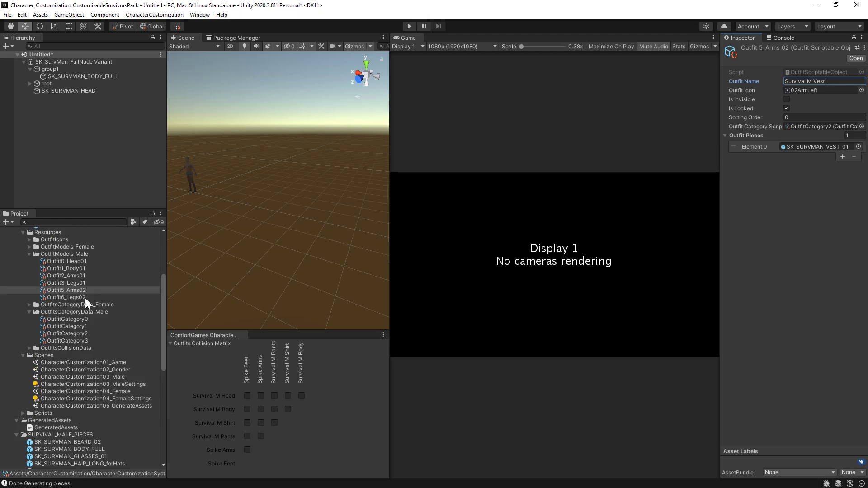
left_click(74, 297)
scroll(110, 308, "down", 3)
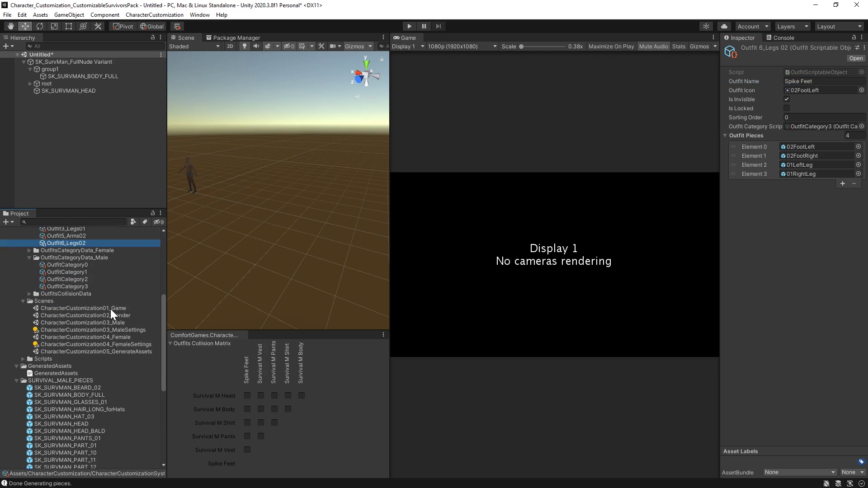
scroll(107, 289, "down", 5)
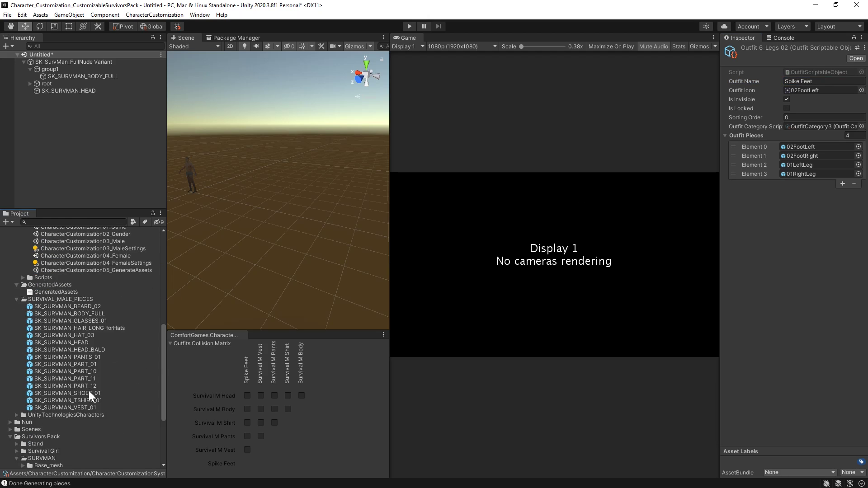
left_click_drag(90, 392, 790, 146)
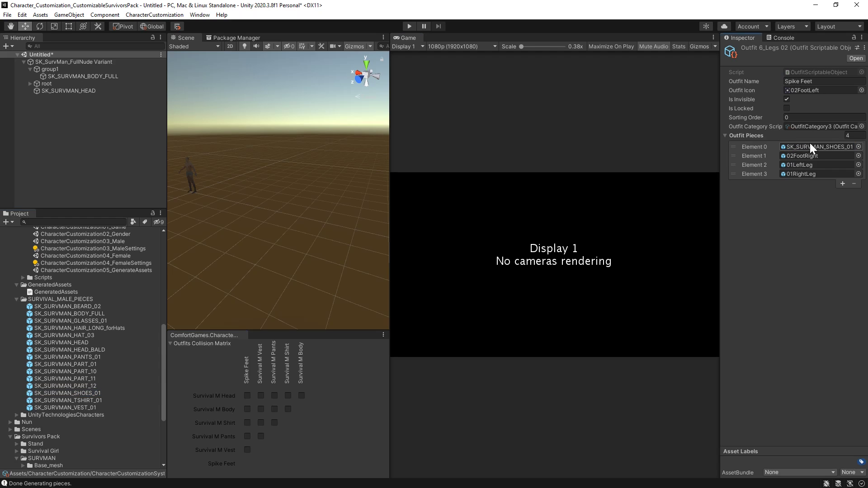
left_click(848, 136)
type("1")
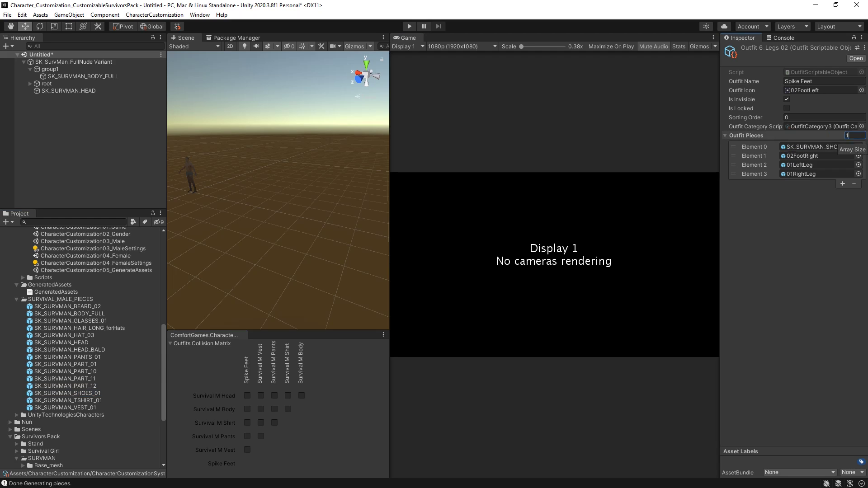
key("Return")
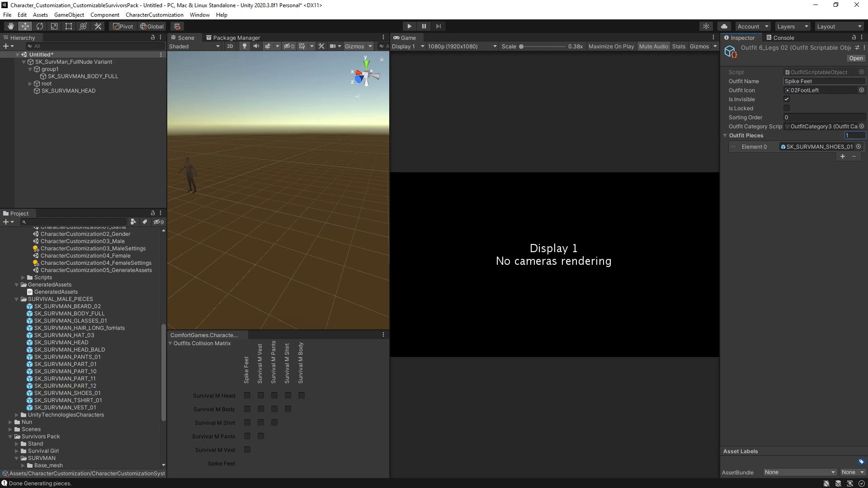
Set the Outfit Name of Outfit6_Legs02 to "Survival M Shoes"
left_click(819, 81)
type("Survival M Pants")
key("ctrl+shift+Left")
type("Shoes")
Preview the prefabs in the SURVIVAL_MALE_PIECES folder, from the beard through the pants and back to the hat
scroll(81, 316, "up", 8)
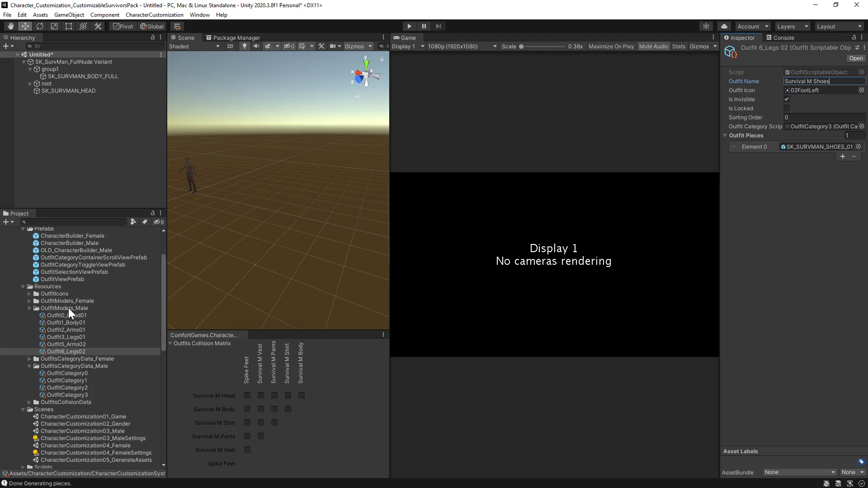
scroll(70, 335, "down", 7)
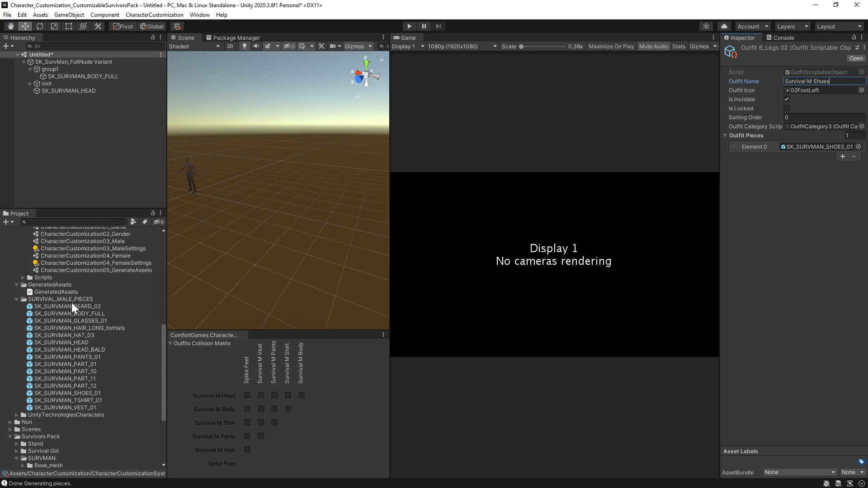
scroll(71, 303, "up", 6)
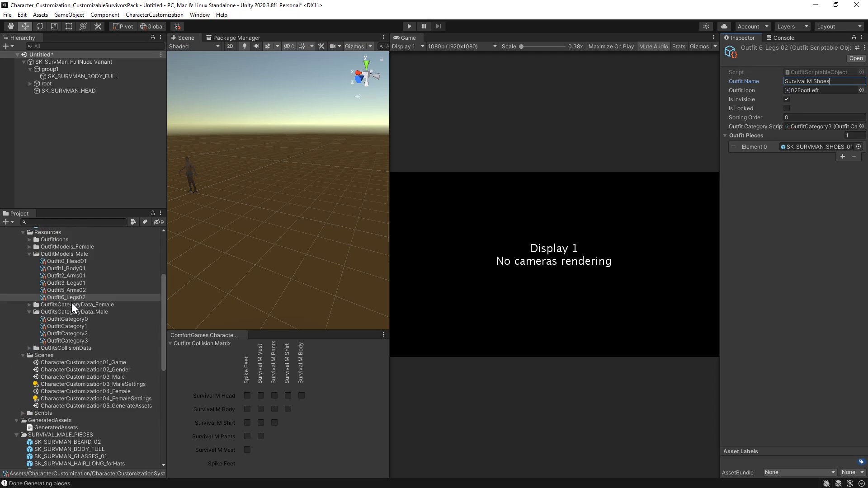
scroll(71, 302, "down", 3)
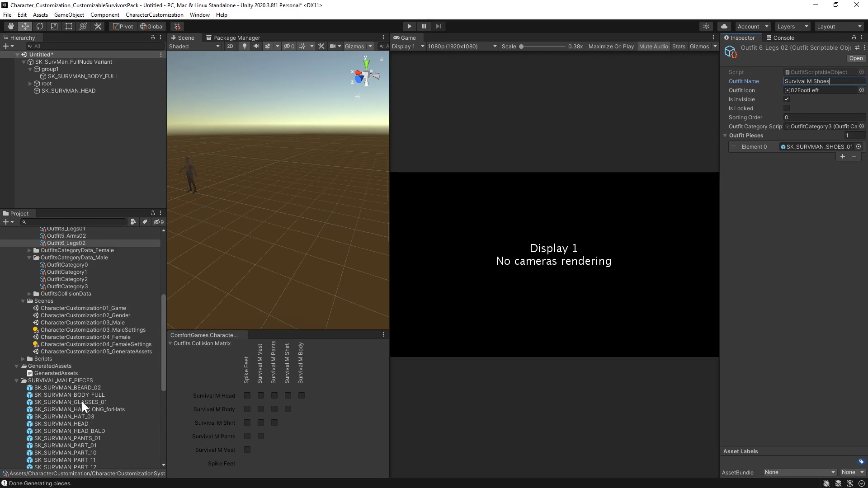
left_click(83, 388)
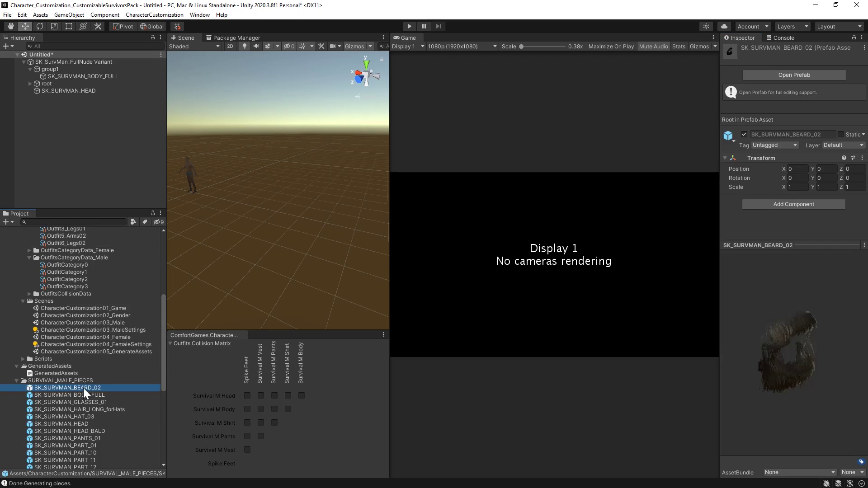
key("Down")
key("Down")
key("Down")
key("Down")
key("Down")
key("Down")
key("Down")
key("Up")
key("Up")
key("Up")
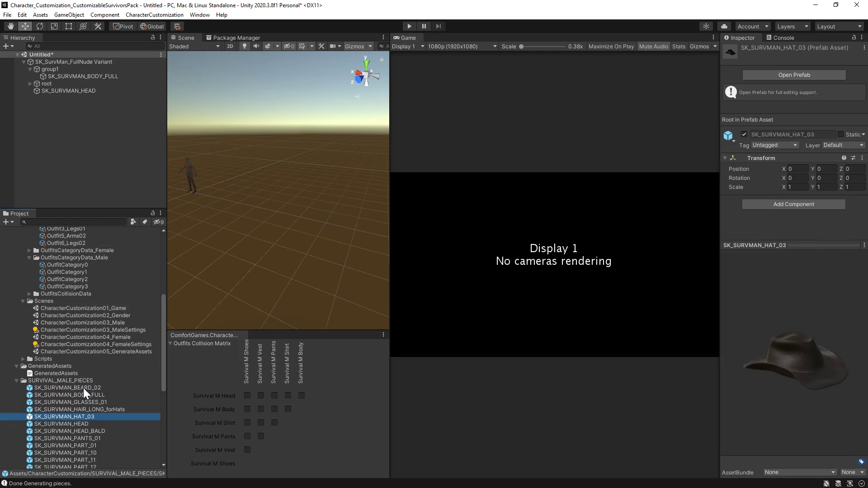
Create a new outfit scriptable object named Outfit7_Hat01 in the OutfitModels_Male folder
scroll(99, 382, "up", 6)
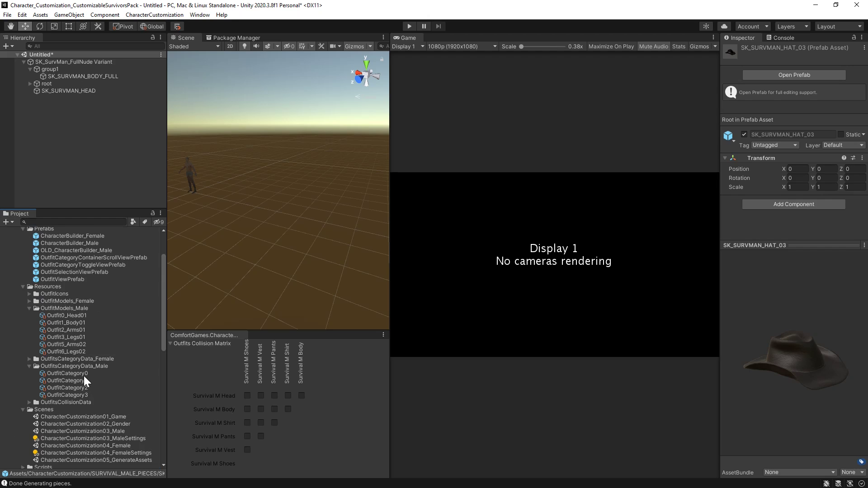
right_click(72, 308)
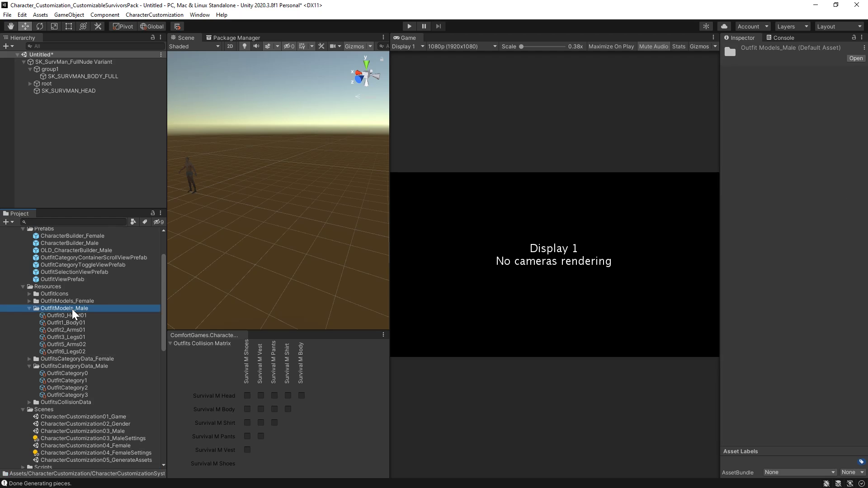
mouse_move(134, 75)
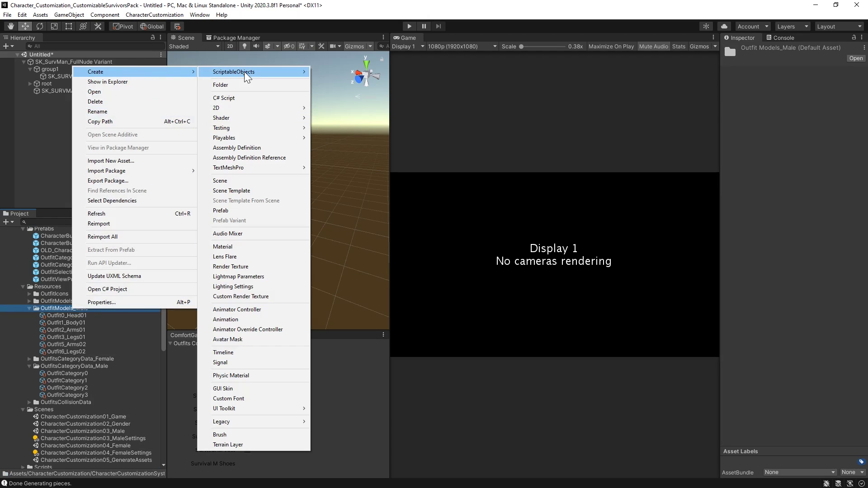
mouse_move(248, 73)
left_click(339, 75)
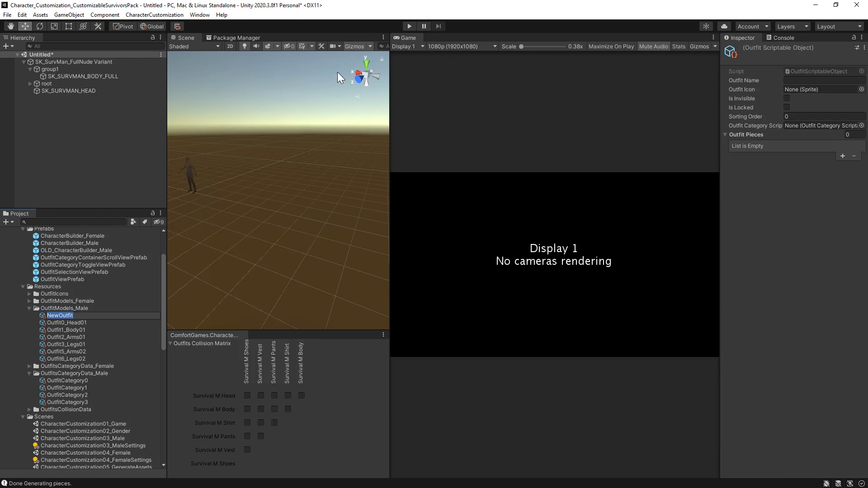
type("Outfit7_Hat01")
key("Return")
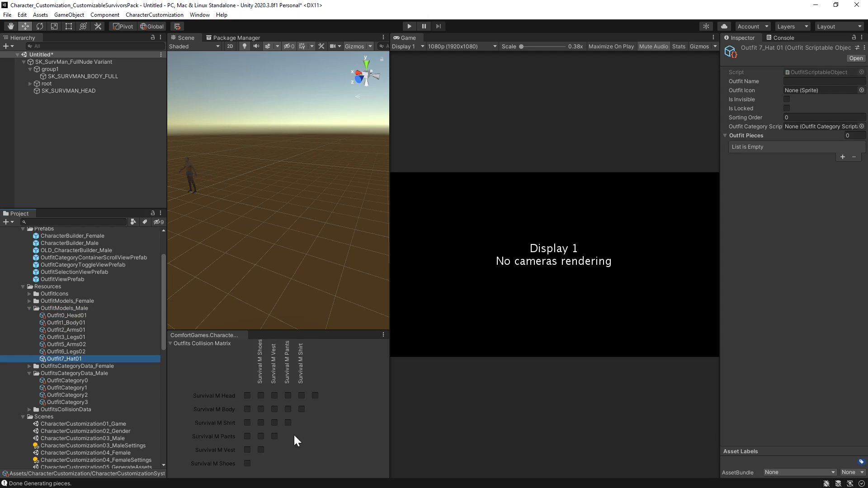
Set the Outfit Name of Outfit7_Hat01 to "Hat" and its Outfit Icon to the 02Head sprite
left_click(823, 82)
type("Hat")
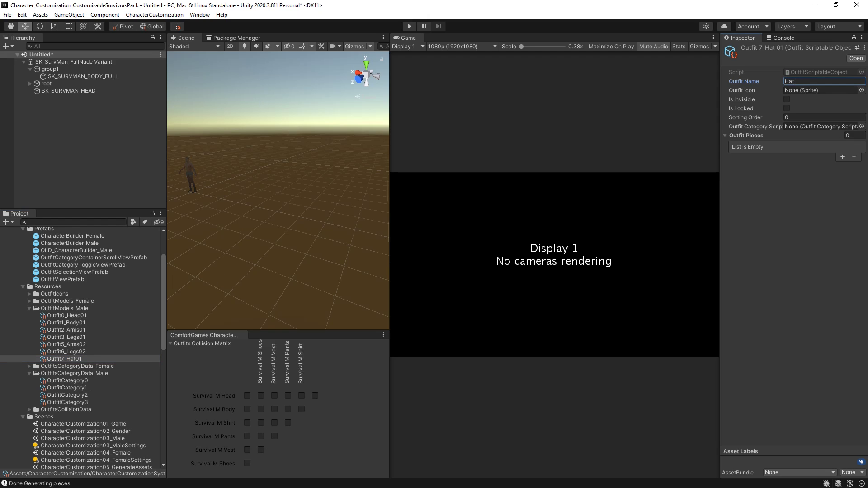
left_click(861, 90)
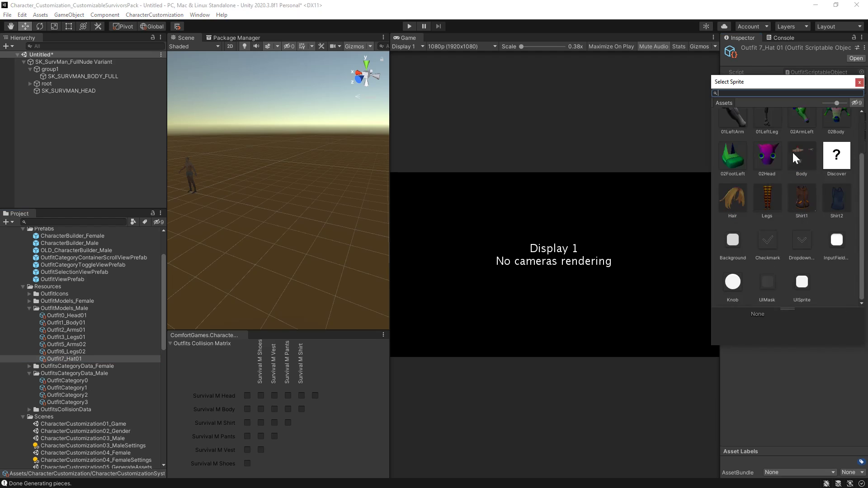
scroll(806, 243, "up", 2)
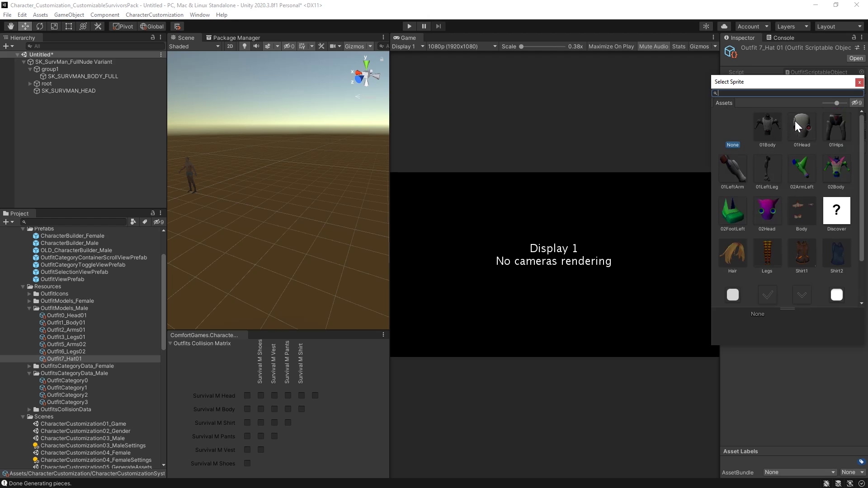
scroll(778, 153, "down", 1)
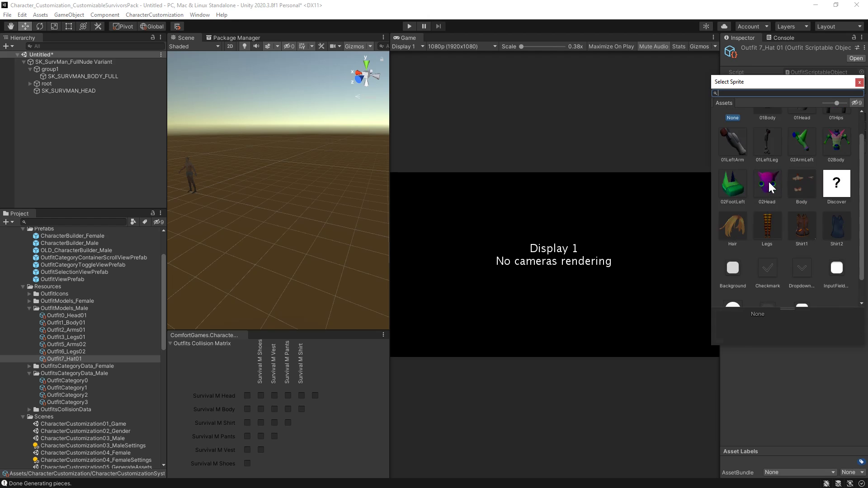
left_click(769, 180)
left_click(859, 81)
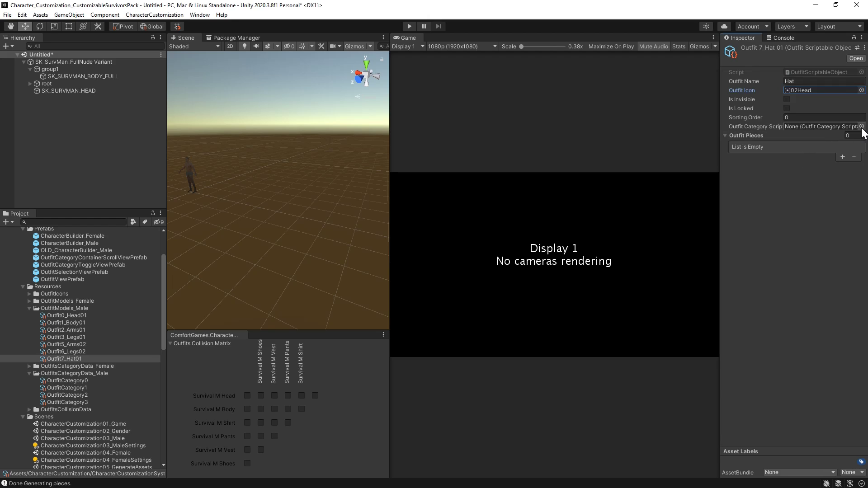
Set the outfit category of Outfit7_Hat01 to OutfitCategory0
left_click(861, 127)
left_click(764, 158)
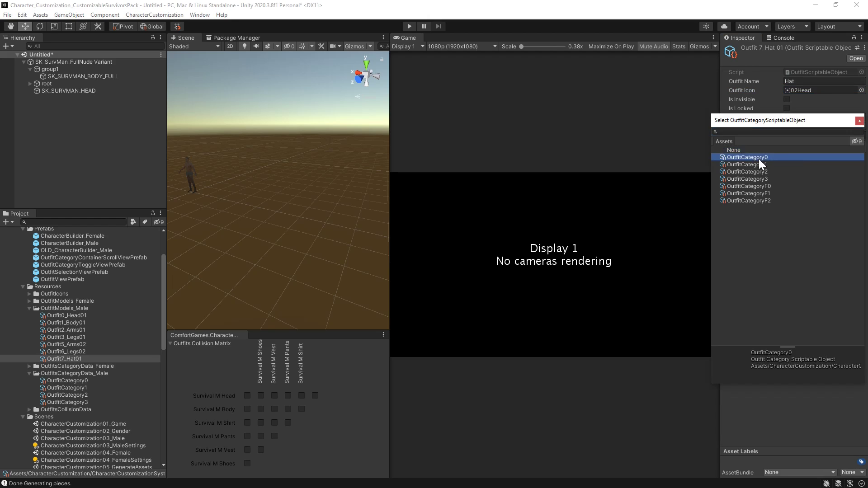
left_click(860, 120)
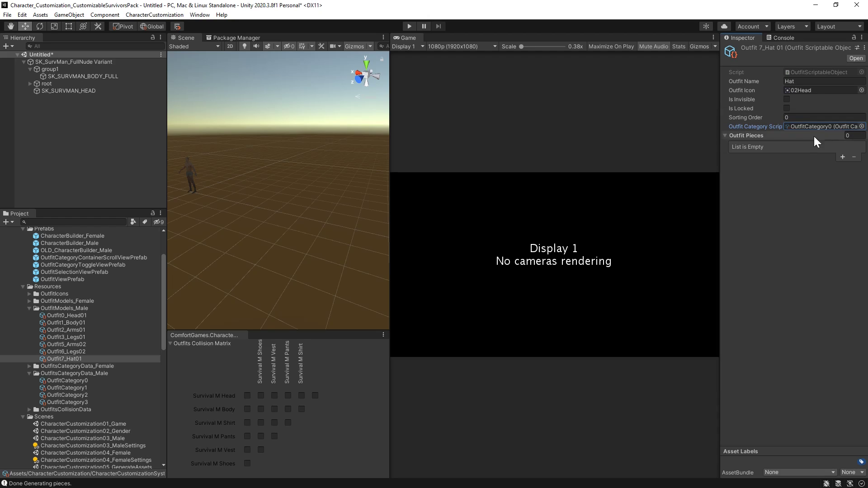
Add one outfit piece to Outfit7_Hat01 and assign the SK_SURVMAN_HAT_03 prefab to it
left_click(842, 157)
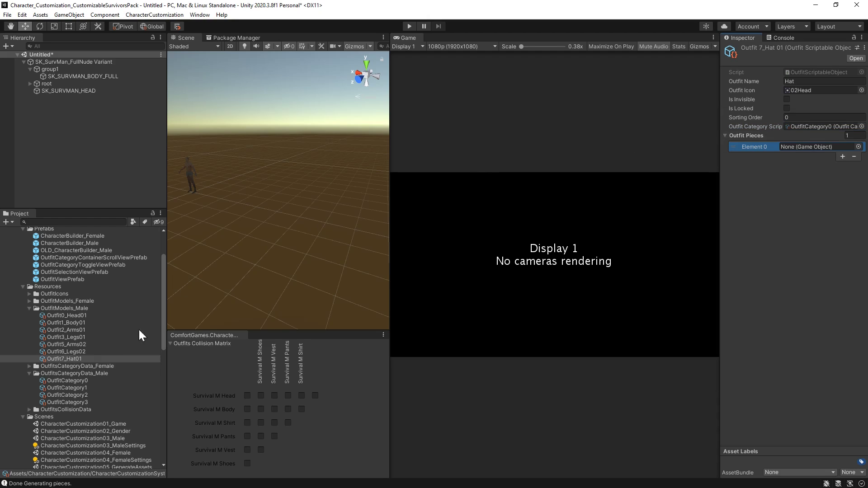
scroll(104, 353, "down", 4)
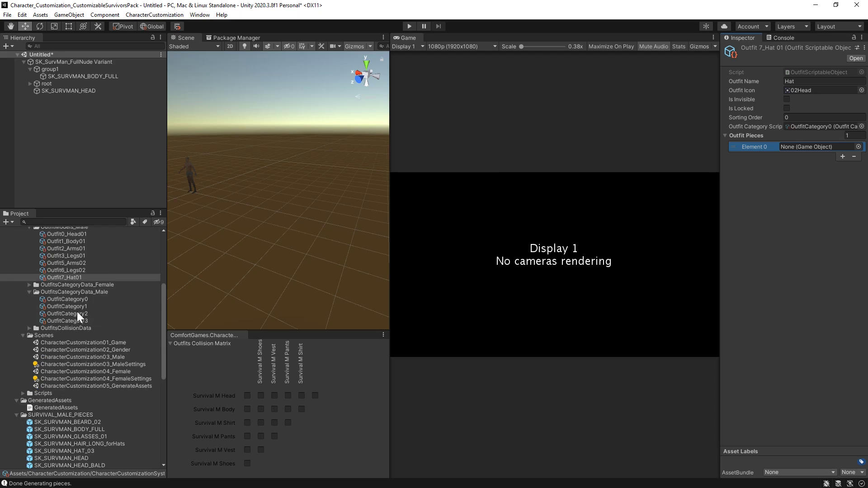
scroll(75, 308, "down", 5)
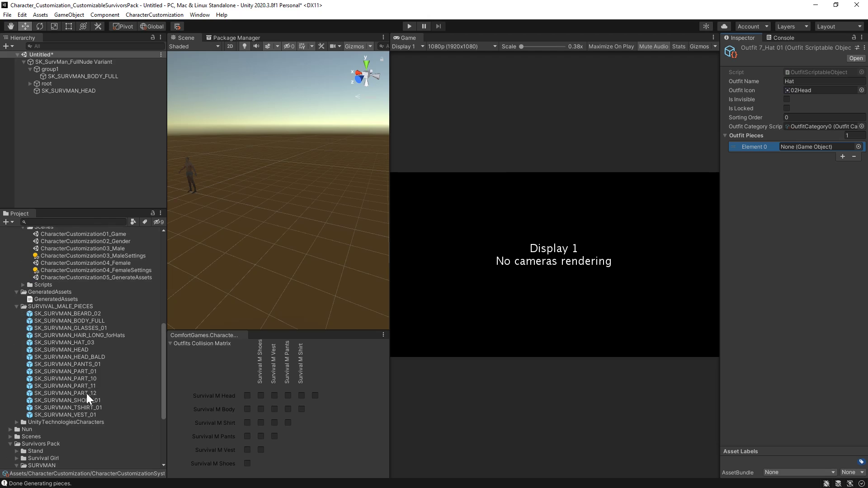
left_click_drag(80, 344, 796, 145)
Clear the default outfit on the four male category assets, OutfitCategory0 through OutfitCategory3
scroll(104, 271, "up", 9)
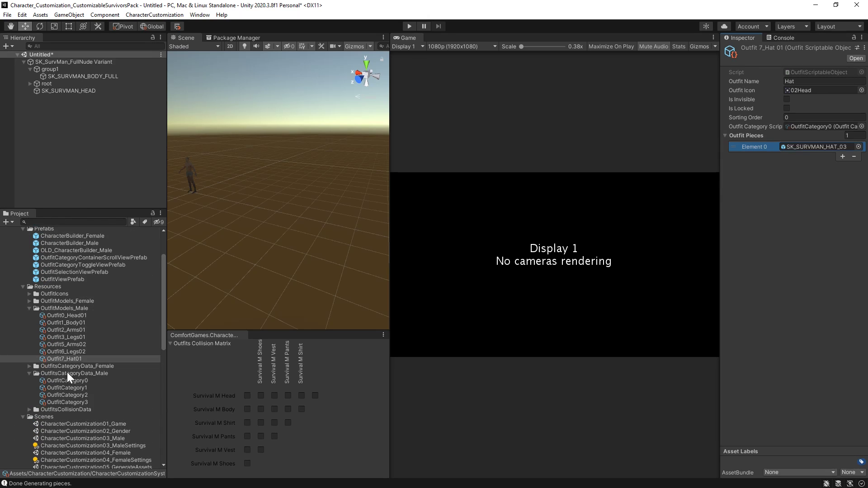
left_click(62, 381)
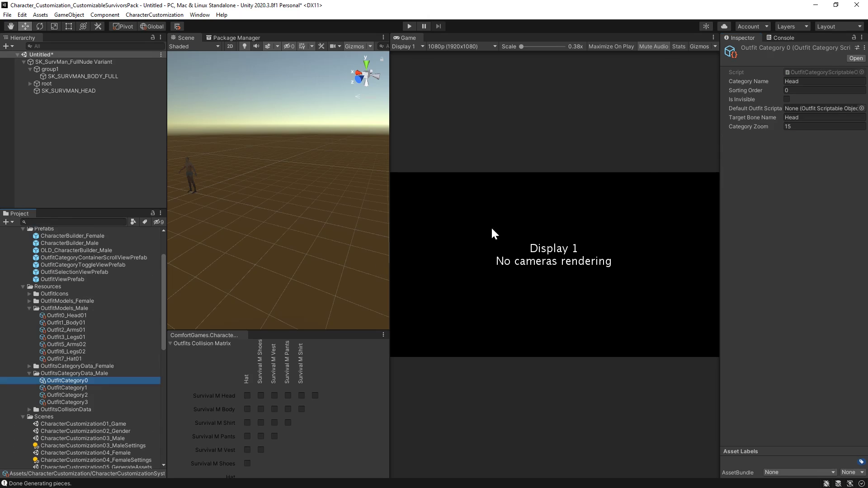
left_click(800, 109)
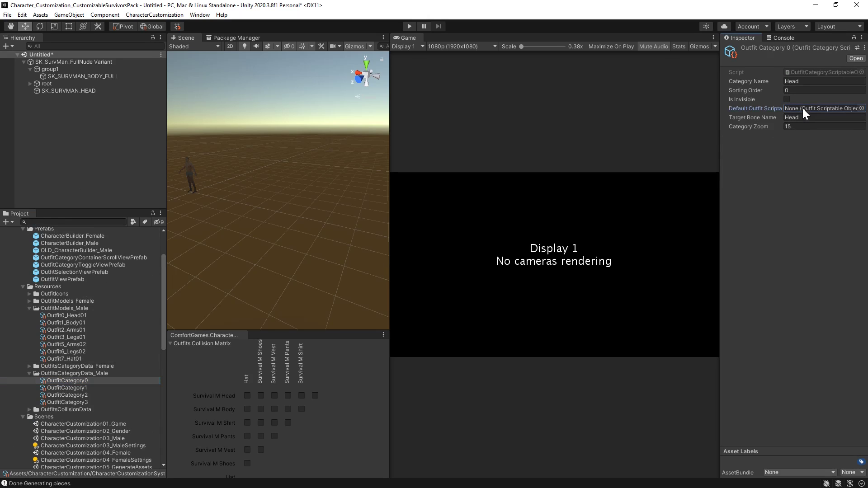
left_click(80, 388)
left_click(814, 107)
key("Delete")
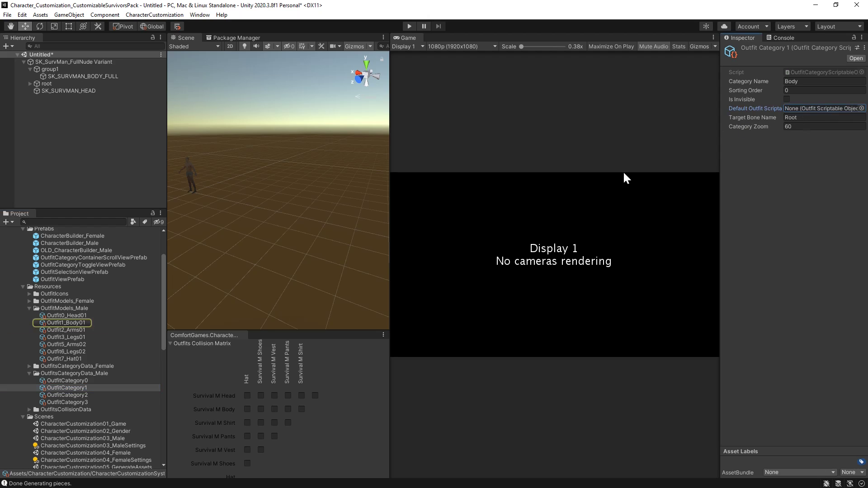
left_click(810, 109)
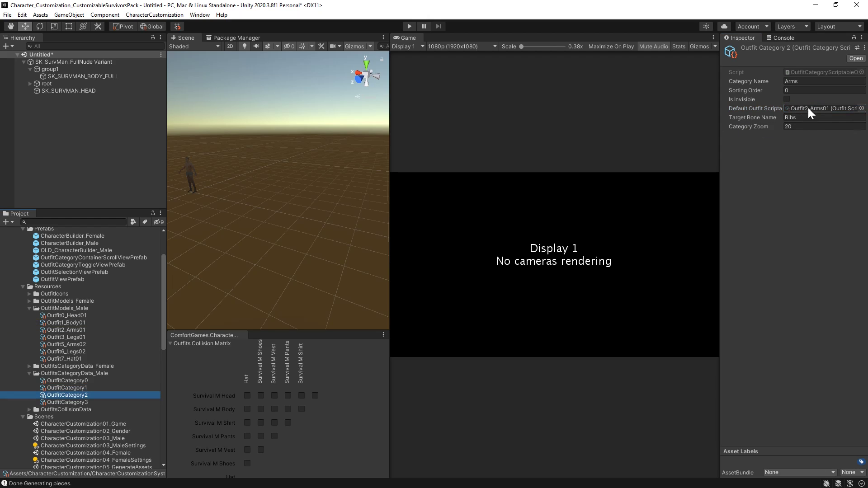
key("Delete")
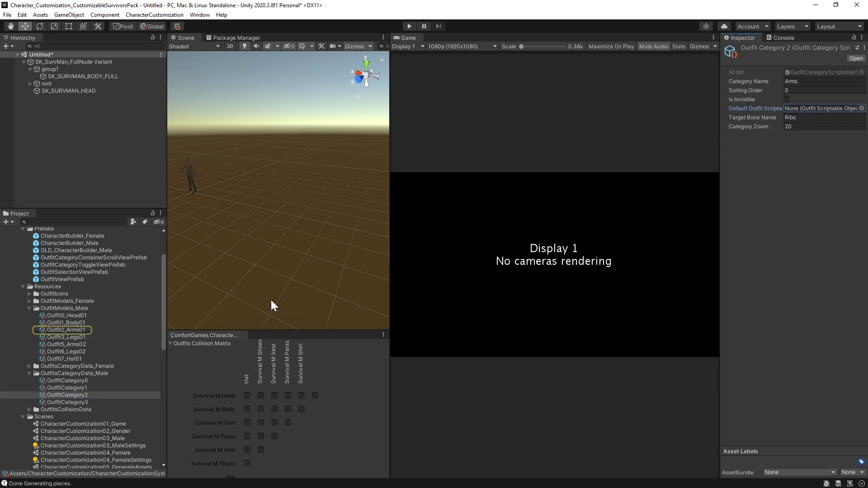
left_click(83, 402)
left_click(804, 111)
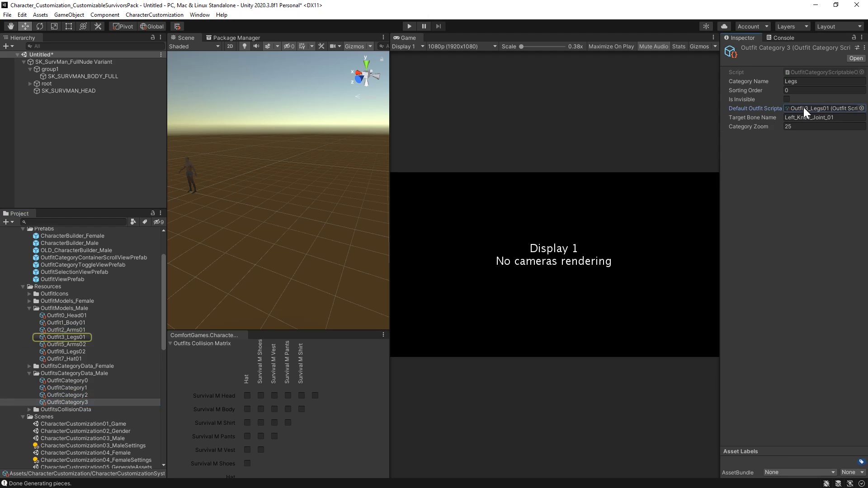
key("Delete")
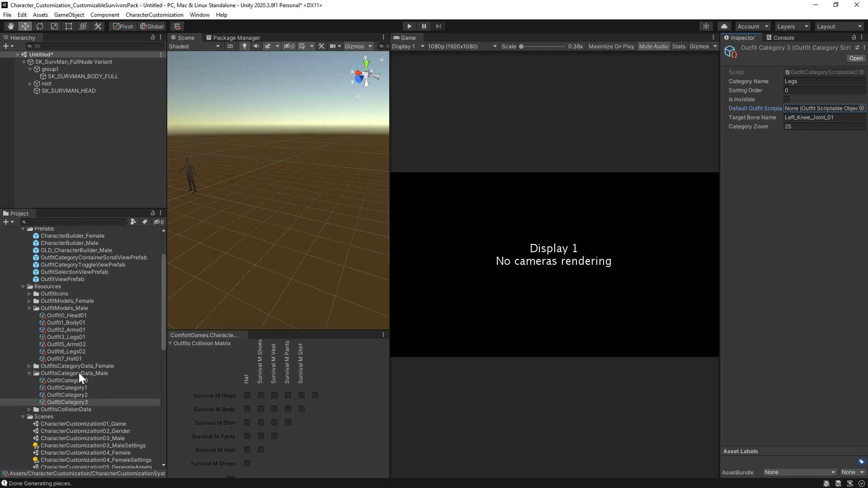
Enlarge the Outfits Collision Matrix to view all its rows, and close the matrix window
left_click_drag(341, 331, 345, 274)
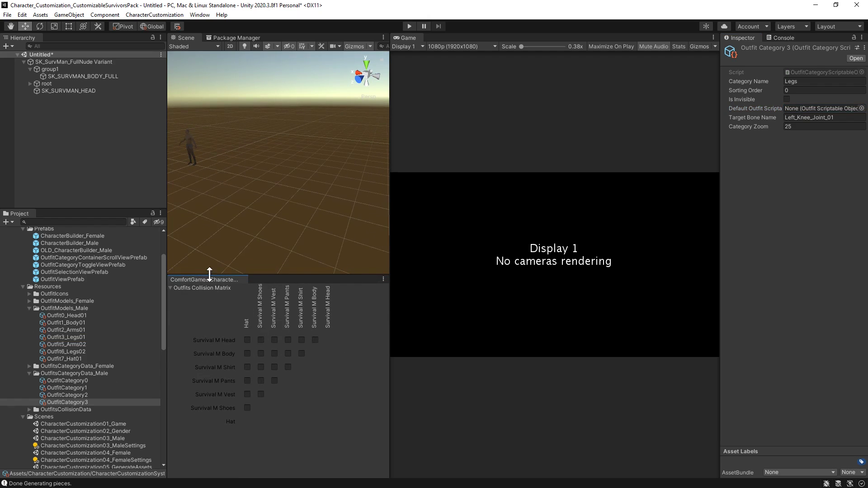
right_click(214, 282)
left_click(237, 294)
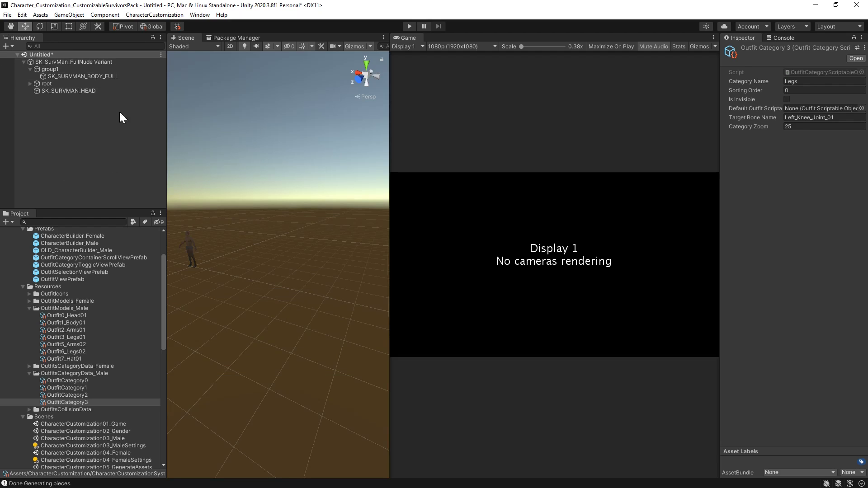
Review the male category assets OutfitCategory0 through OutfitCategory3, editing the Category Name of OutfitCategory2 along the way
scroll(94, 322, "down", 5)
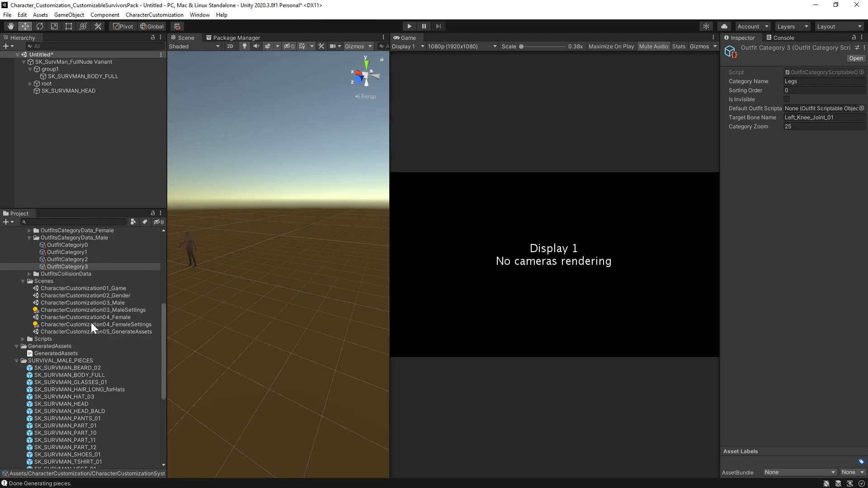
scroll(91, 322, "up", 6)
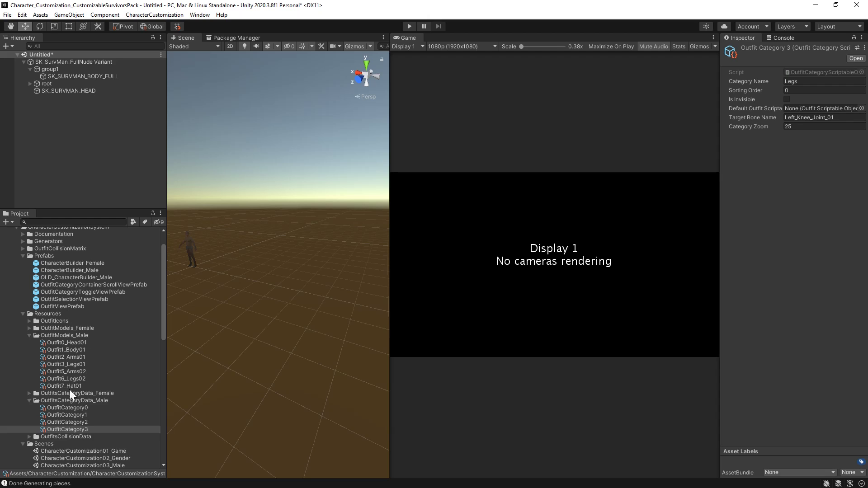
left_click(72, 402)
left_click(75, 408)
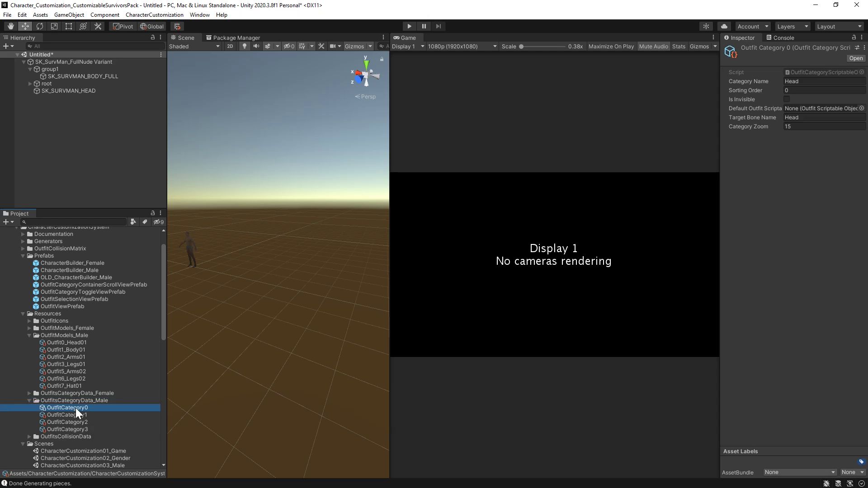
left_click(77, 416)
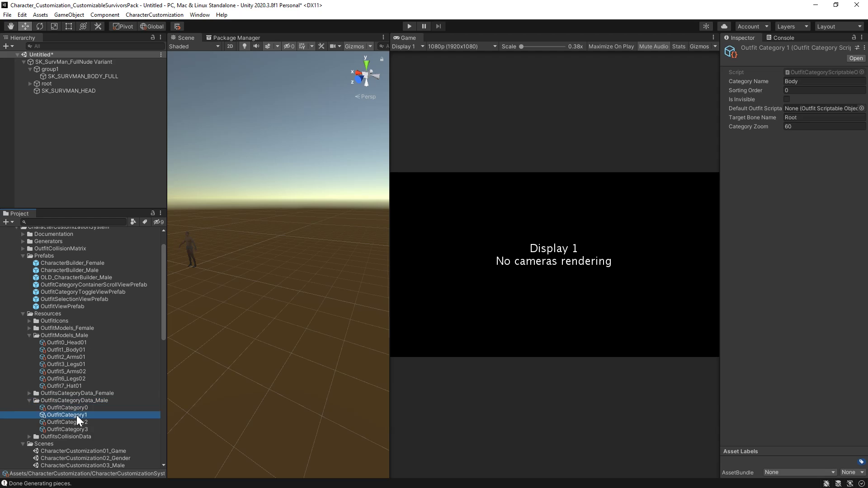
left_click(78, 422)
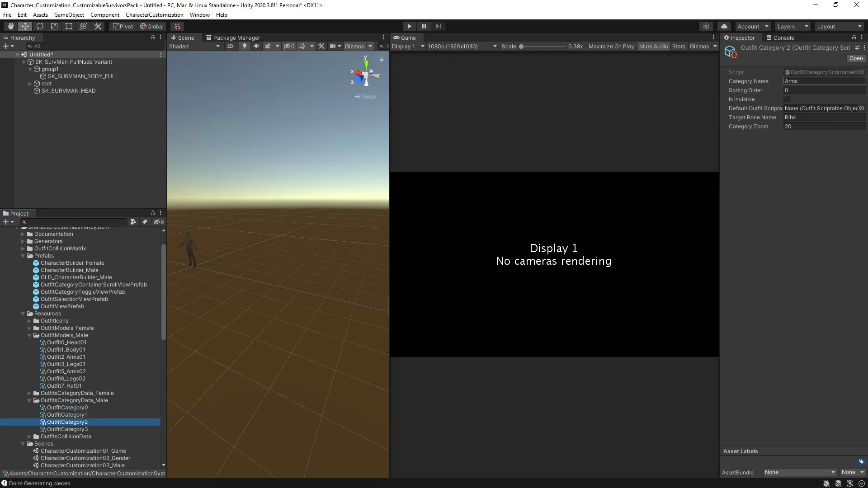
left_click(809, 81)
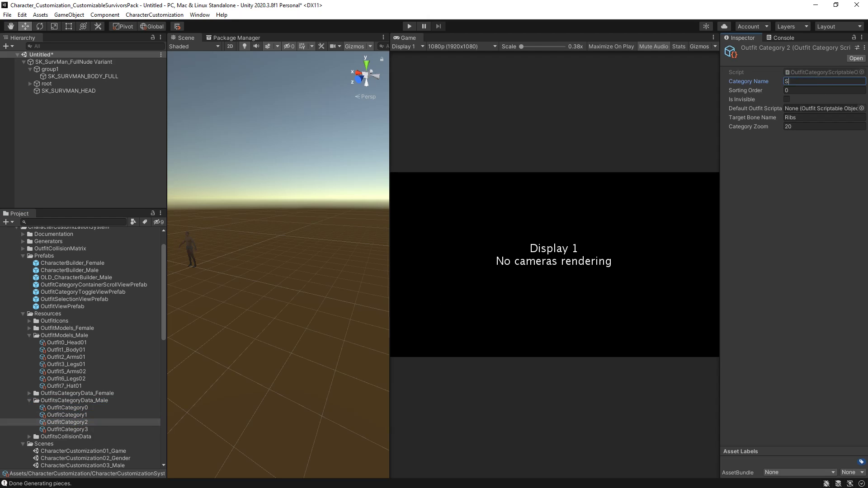
left_click(75, 430)
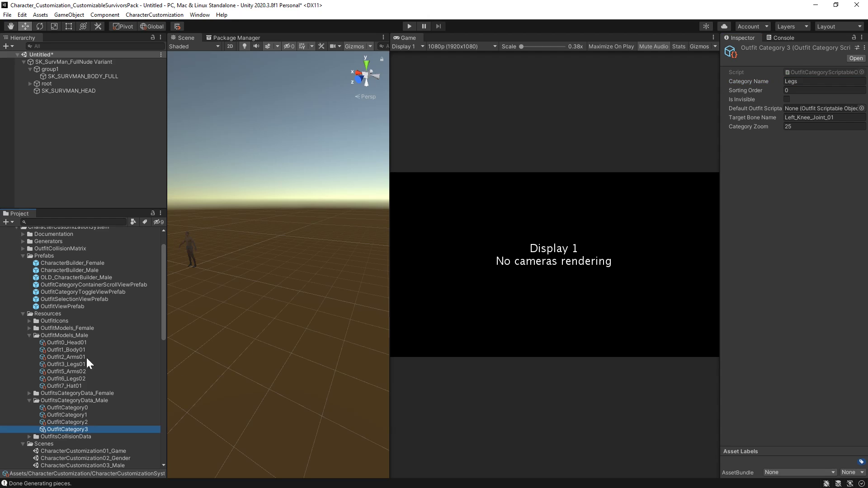
left_click(113, 182)
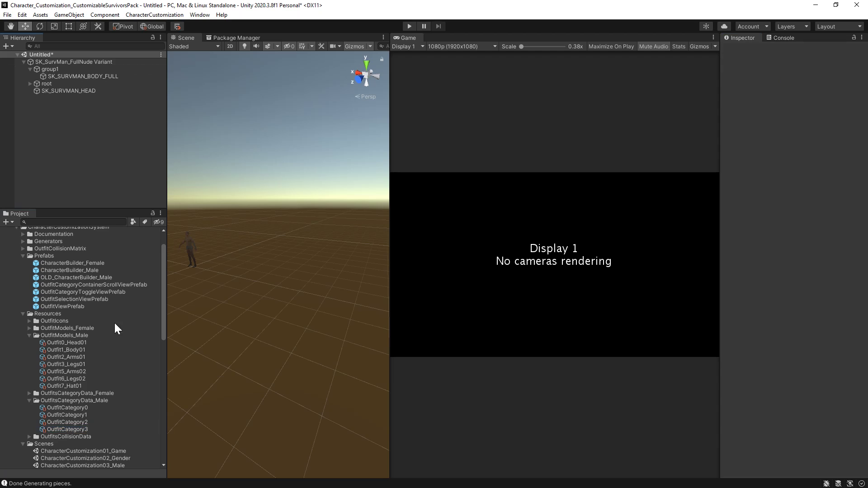
Open the CharacterCustomization01_Game scene, discarding the changes in the untitled scene
scroll(115, 323, "down", 5)
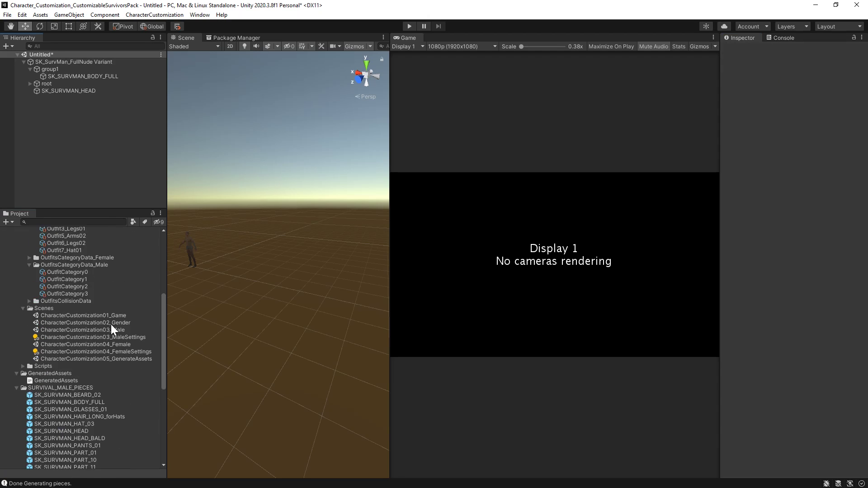
double_click(113, 316)
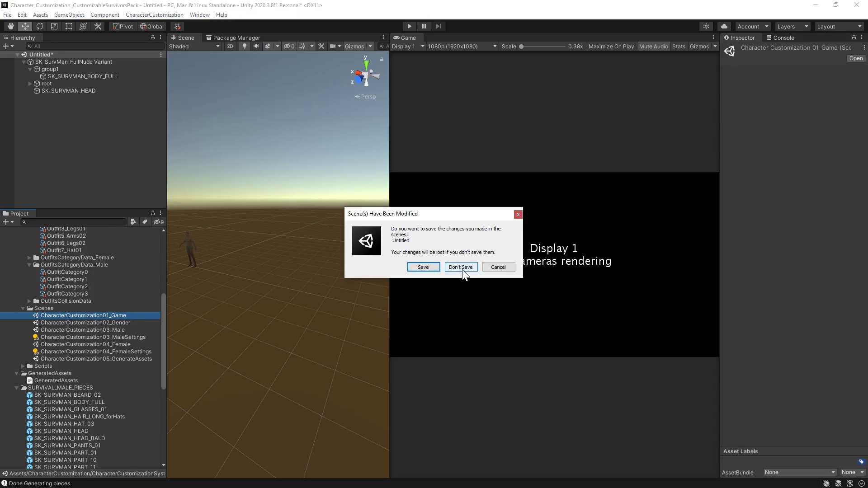
left_click(461, 268)
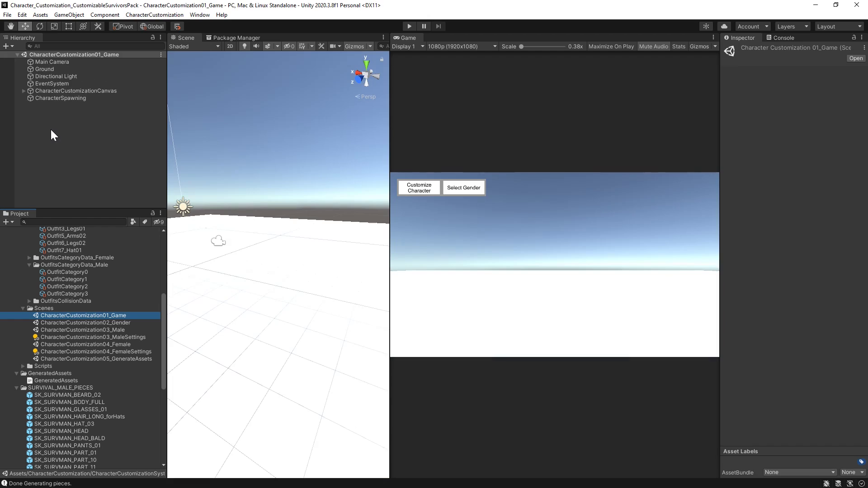
Set the Character Builder Male of the CharacterSpawning object to the CharacterBuilder_Male prefab in the CharacterCustomization01_Game scene
left_click(53, 99)
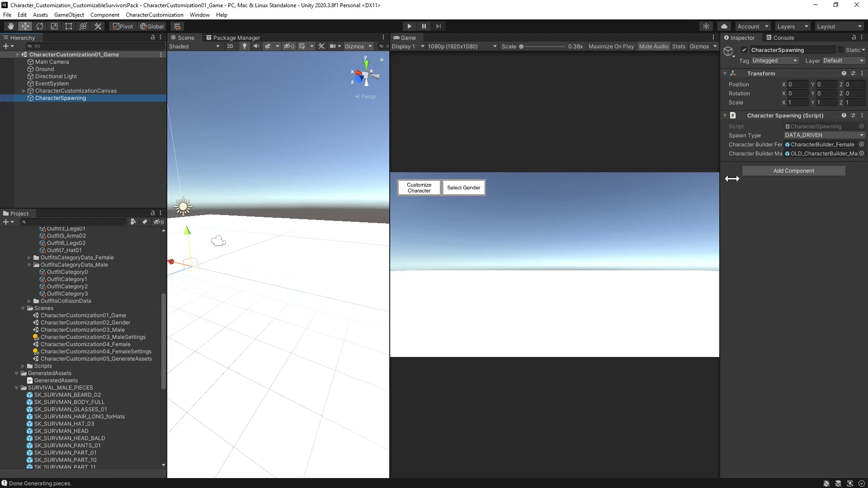
left_click_drag(722, 162, 678, 163)
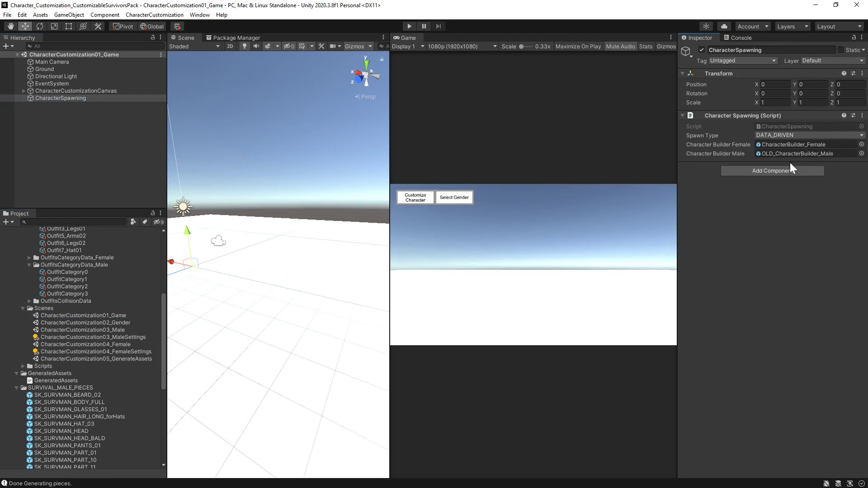
left_click(800, 155)
scroll(144, 292, "up", 2)
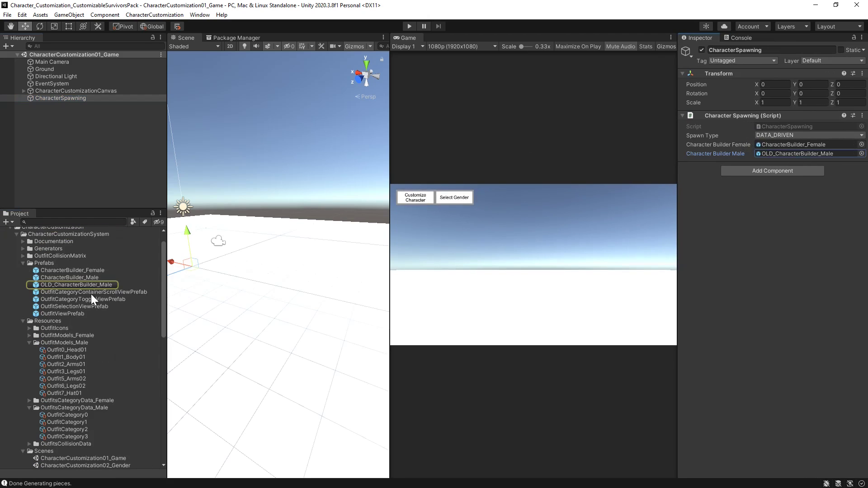
left_click_drag(82, 282, 799, 153)
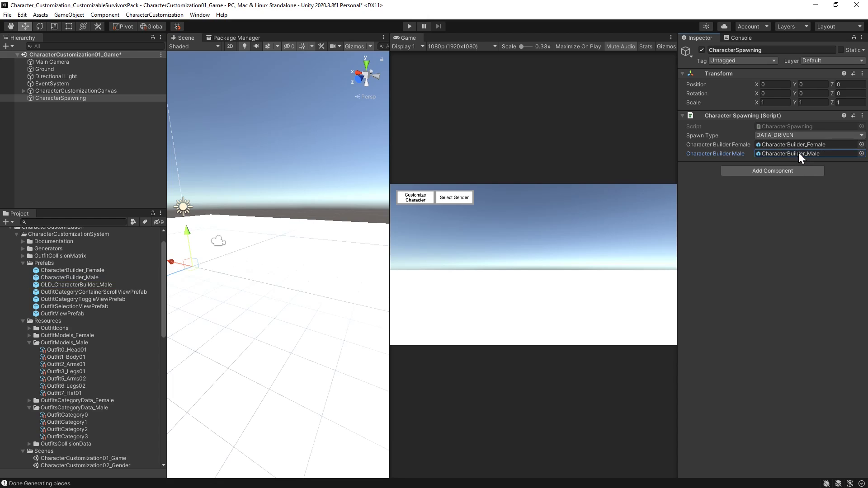
Save the modified game scene and open the CharacterCustomization03_Male scene
scroll(92, 302, "down", 6)
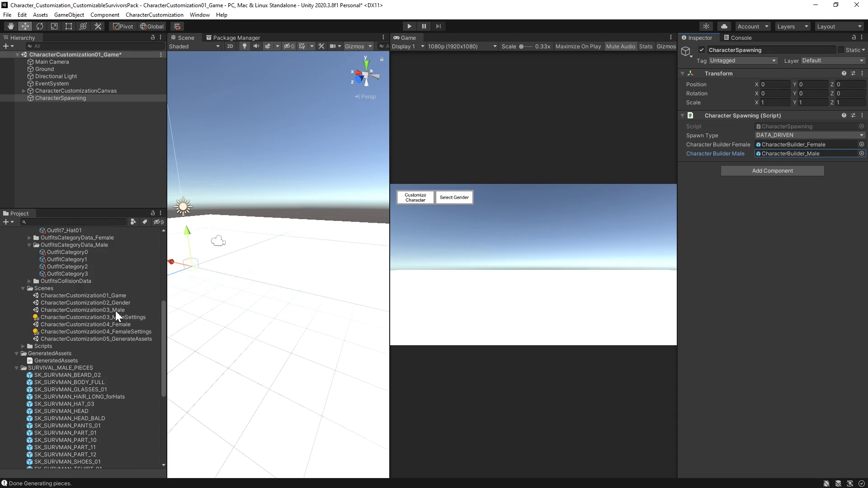
double_click(115, 310)
left_click(484, 266)
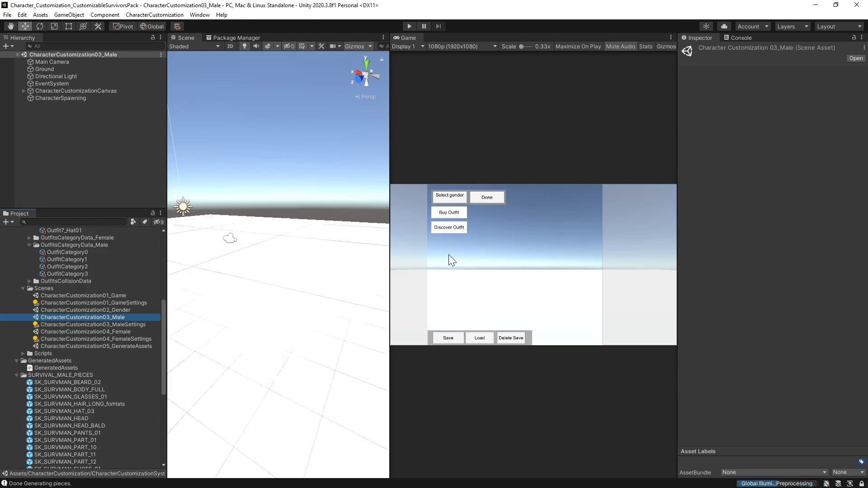
Assign the CharacterBuilder_Male prefab as the Character Builder Male of CharacterSpawning in the CharacterCustomization03_Male scene
left_click(69, 98)
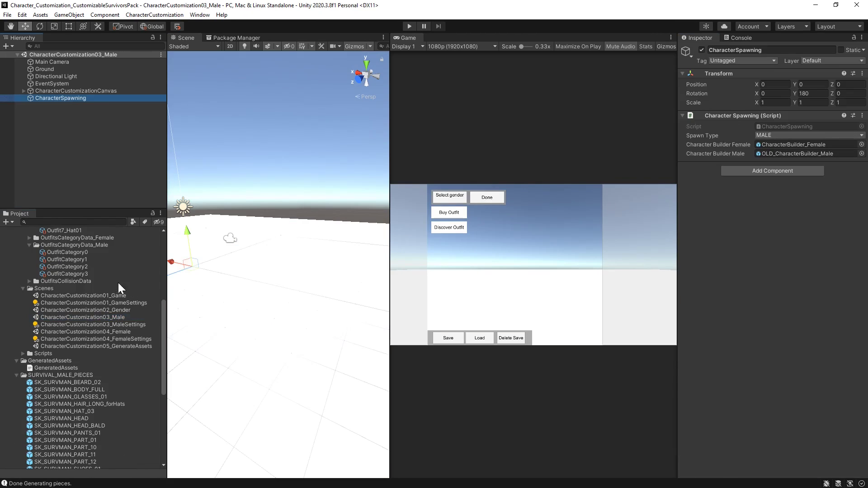
scroll(90, 286, "up", 7)
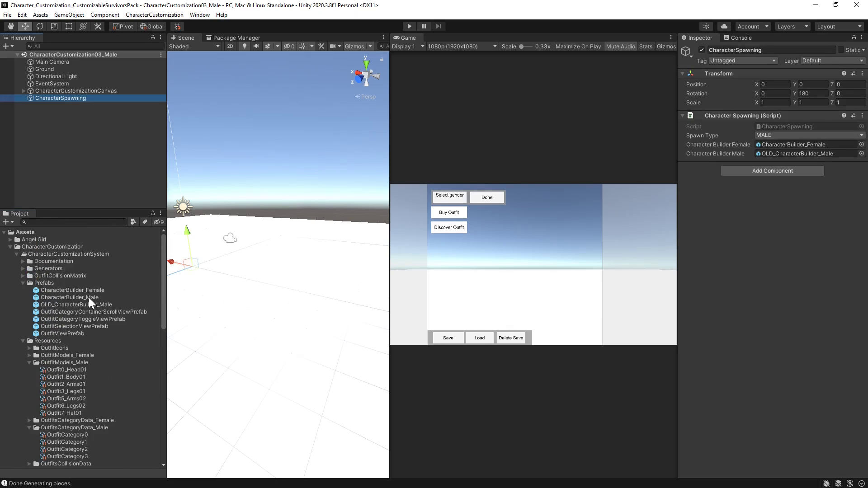
left_click_drag(88, 297, 746, 156)
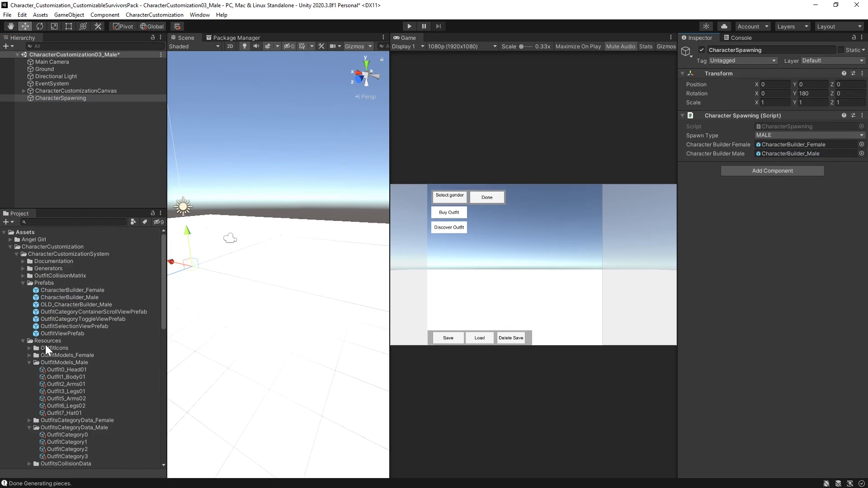
Save the modified male scene and open the CharacterCustomization04_Female scene
scroll(106, 348, "down", 3)
scroll(108, 343, "down", 1)
double_click(113, 324)
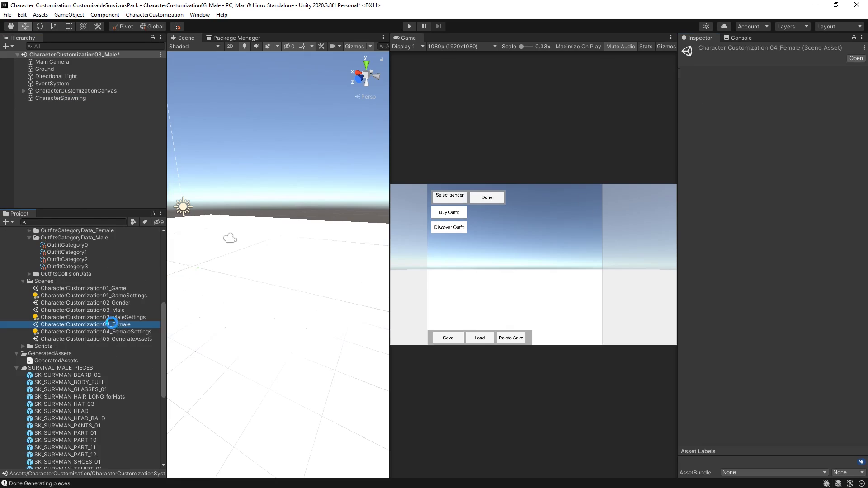
left_click(485, 266)
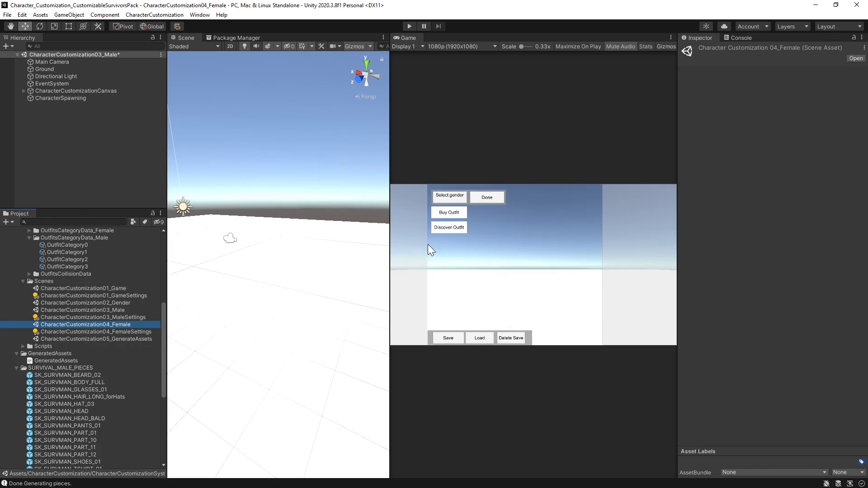
Assign the CharacterBuilder_Male prefab as the Character Builder Male of CharacterSpawning in the CharacterCustomization04_Female scene
left_click(83, 99)
scroll(90, 326, "up", 5)
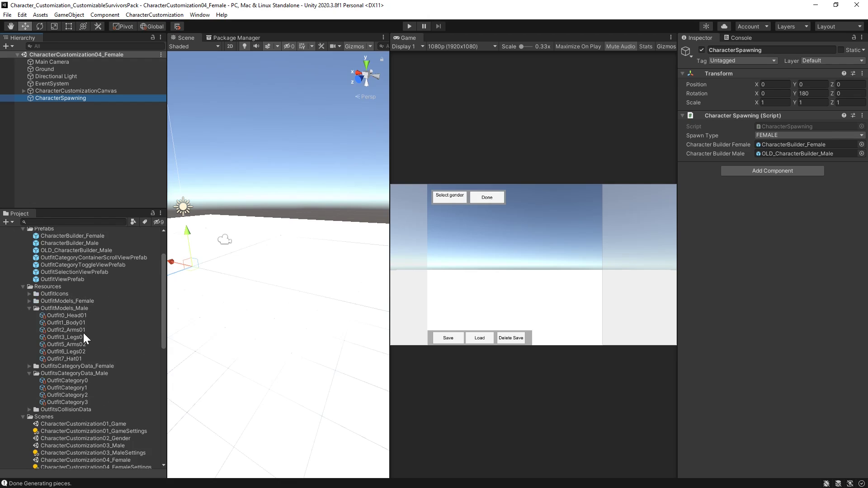
scroll(83, 333, "up", 2)
left_click_drag(76, 298, 781, 160)
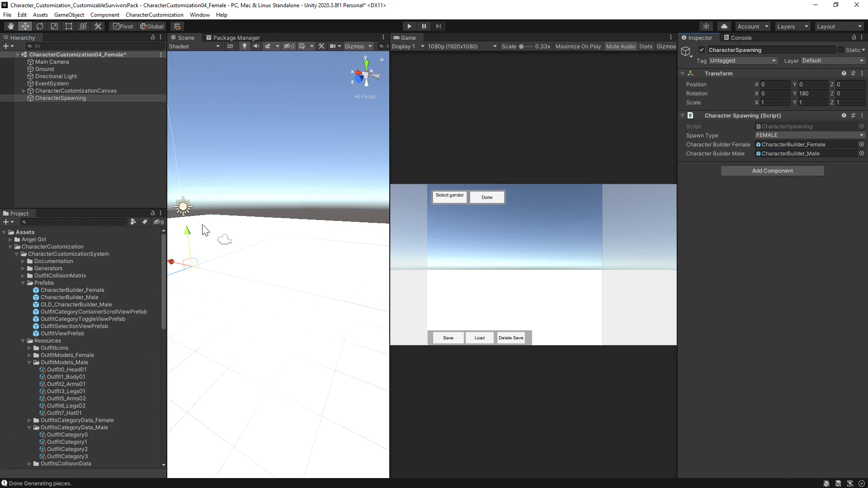
Save the female scene, look at the CharacterCustomization02_Gender scene and open the CharacterCustomization01_Game scene
scroll(111, 287, "down", 5)
double_click(106, 357)
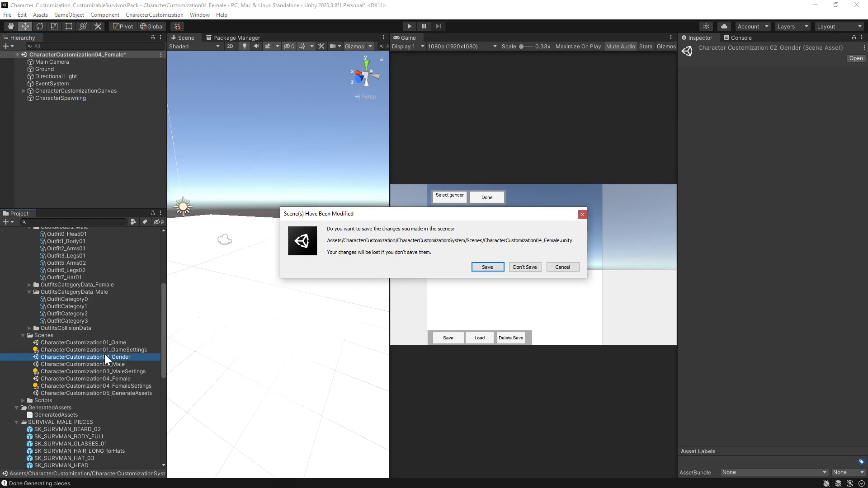
left_click(488, 267)
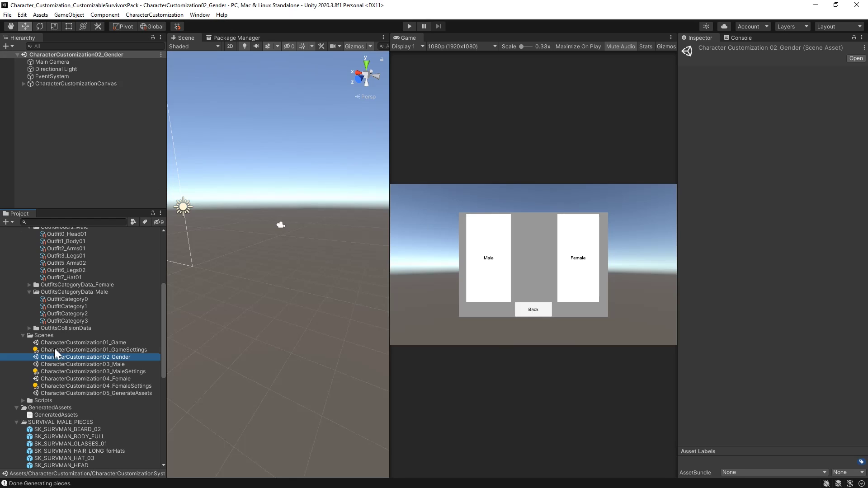
scroll(54, 348, "up", 2)
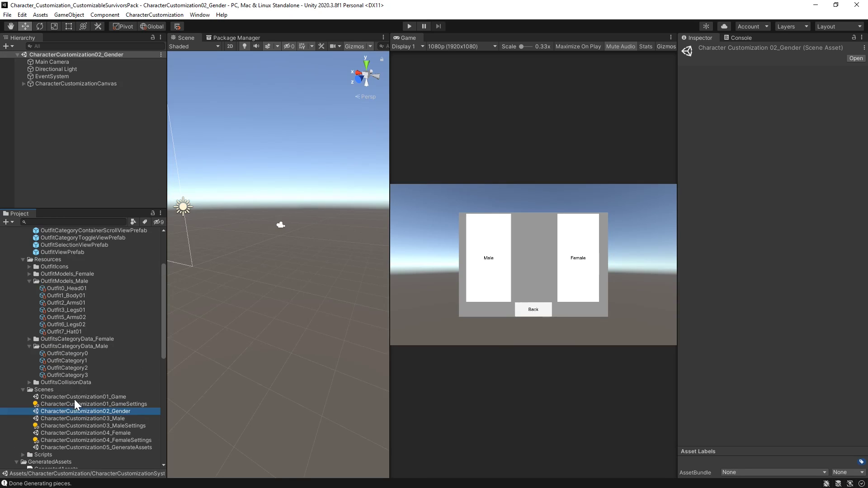
double_click(77, 397)
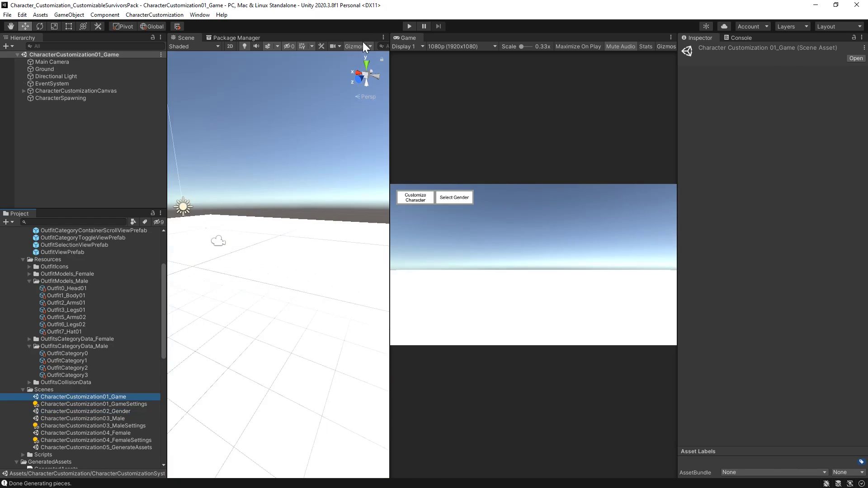
Run the game and equip the male character with the Survival M Head and the Hat in the character customization
left_click(409, 27)
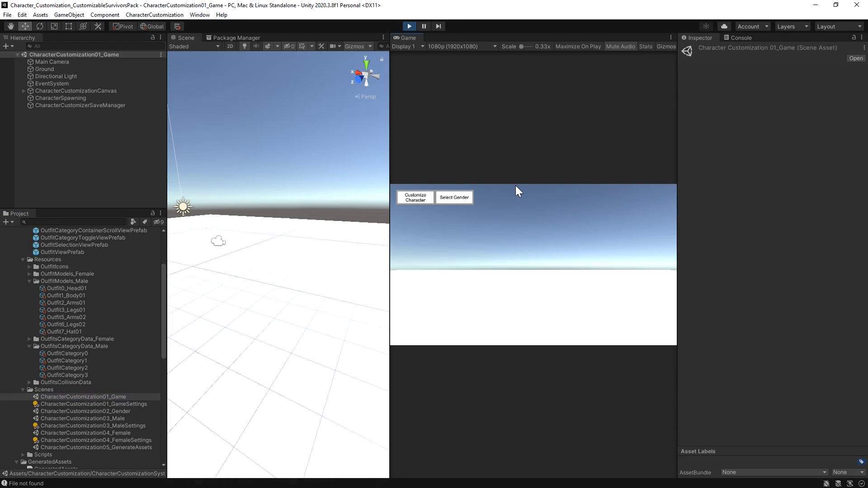
left_click(410, 200)
left_click(494, 243)
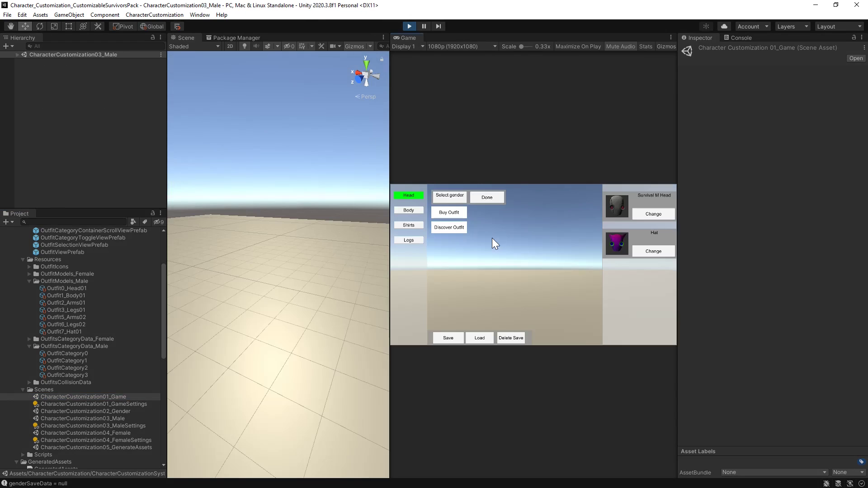
left_click(652, 215)
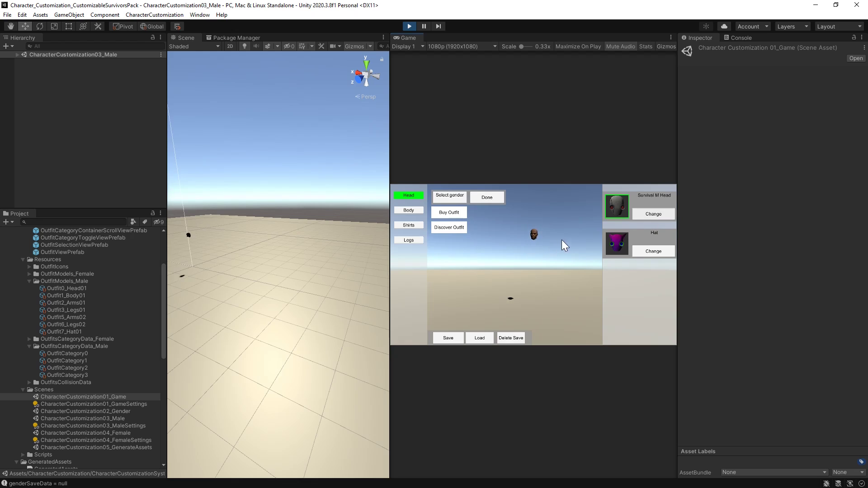
left_click(652, 252)
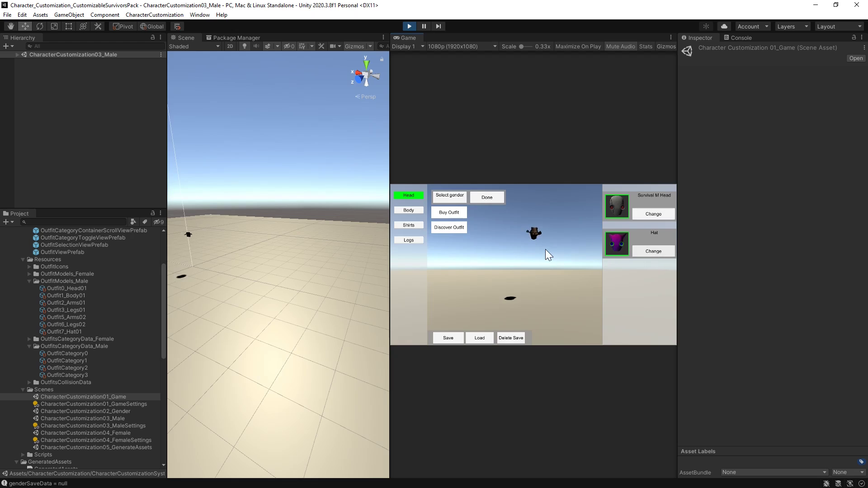
Frame CharacterBuilder_Male(Clone) in the Scene view and examine its head and hat from the front
scroll(213, 251, "up", 3)
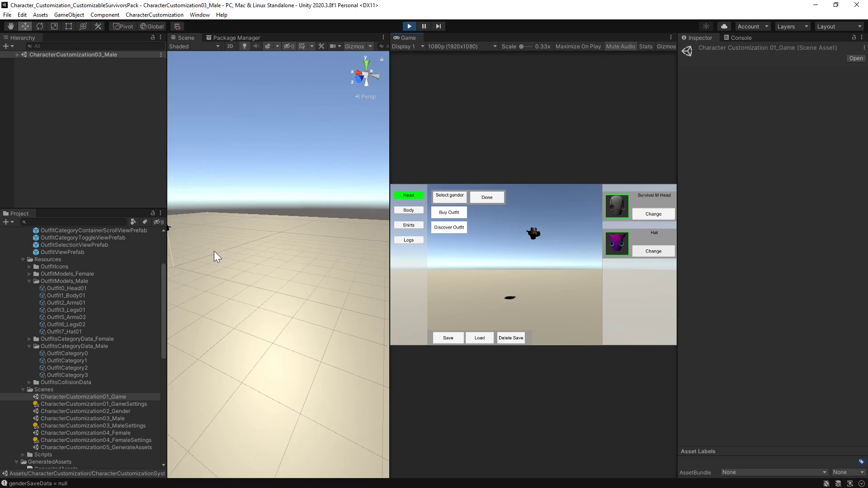
left_click(17, 54)
double_click(72, 112)
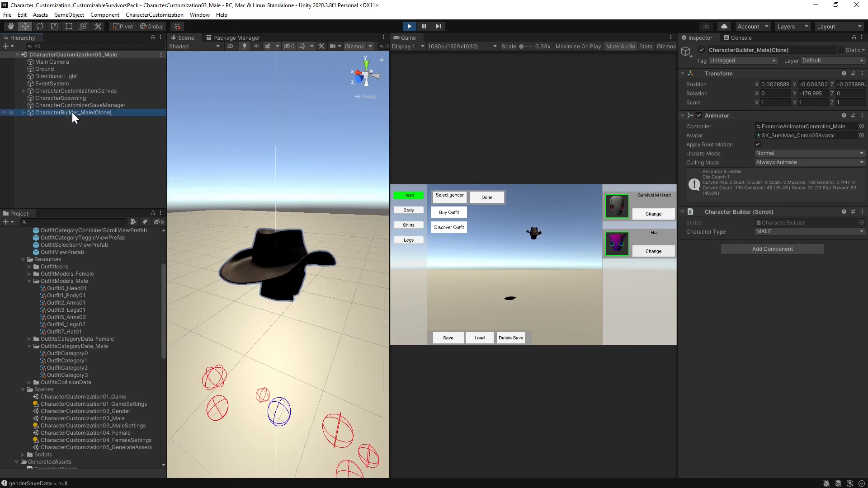
mouse_move(288, 310)
right_mouse_down()
mouse_move(183, 366)
mouse_move(343, 342)
right_mouse_up()
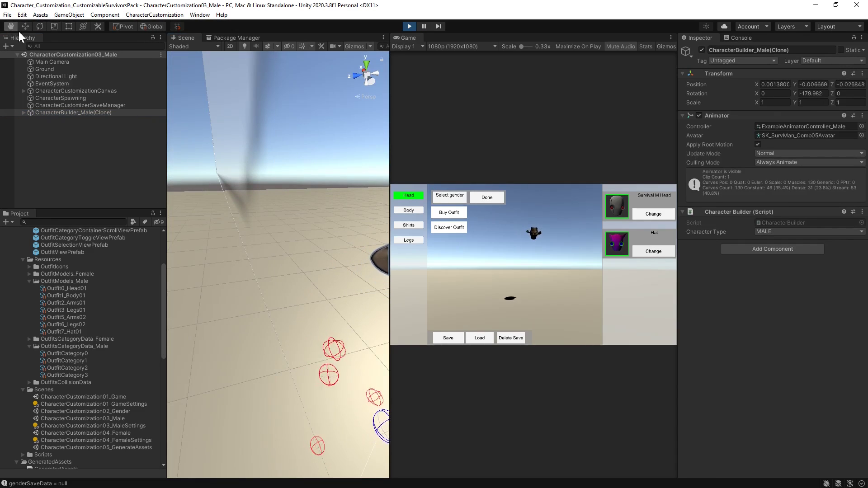
right_click_drag(208, 226, 277, 231)
middle_click_drag(277, 232, 203, 177)
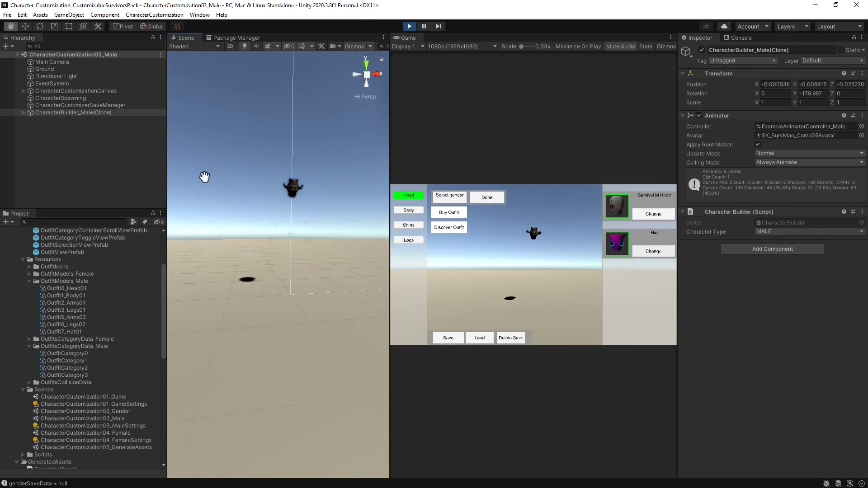
scroll(279, 205, "up", 5)
middle_click_drag(295, 188, 286, 216)
scroll(285, 217, "down", 6)
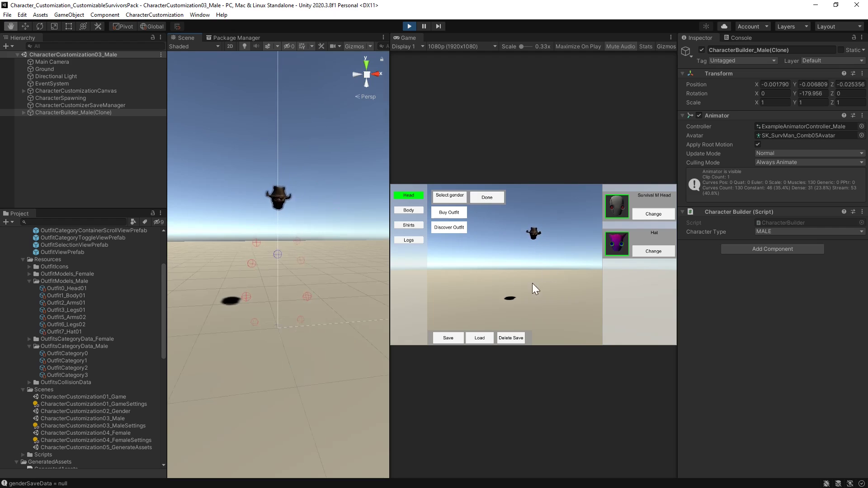
Equip the Survival M Body and, after buying the vest outfit, the Survival M Shirt and Survival M Vest
left_click(413, 210)
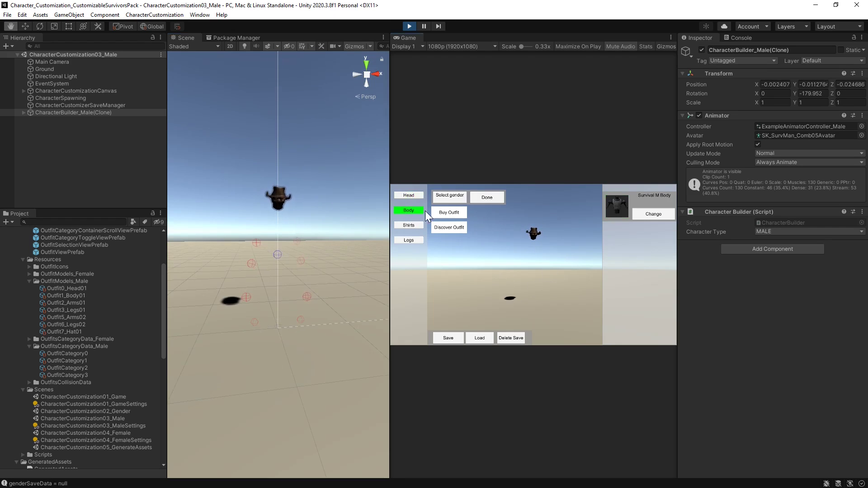
left_click(665, 218)
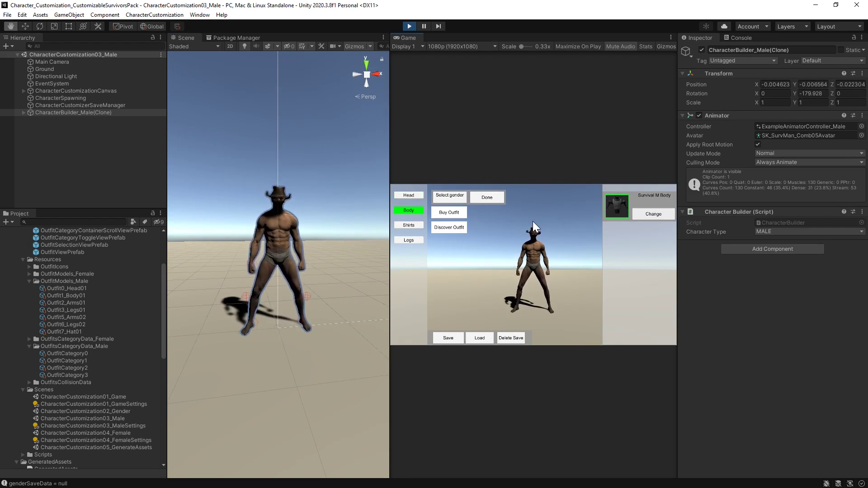
left_click(408, 225)
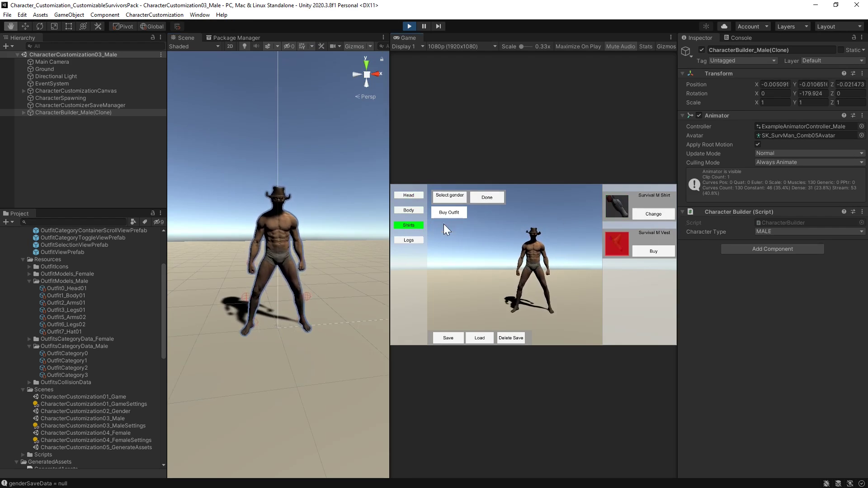
left_click(446, 212)
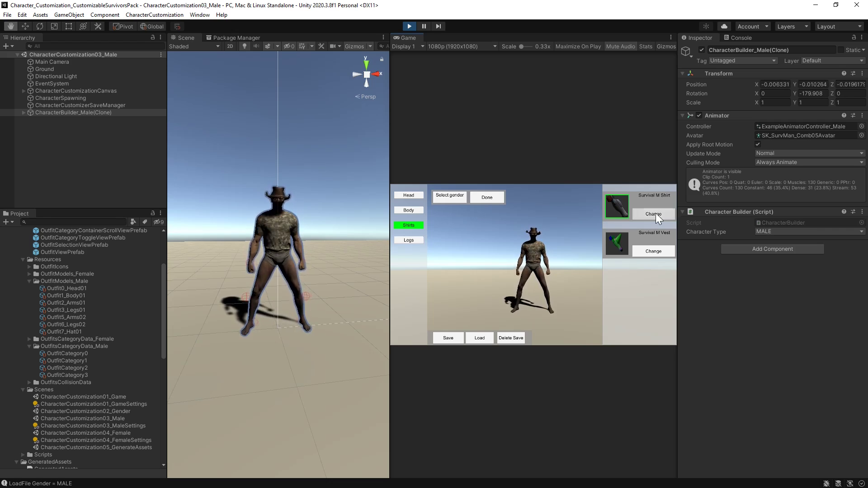
left_click(657, 251)
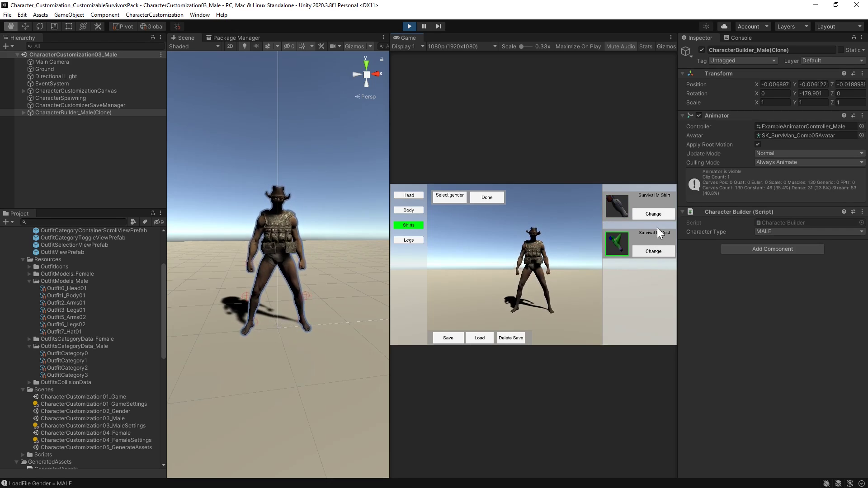
left_click(657, 212)
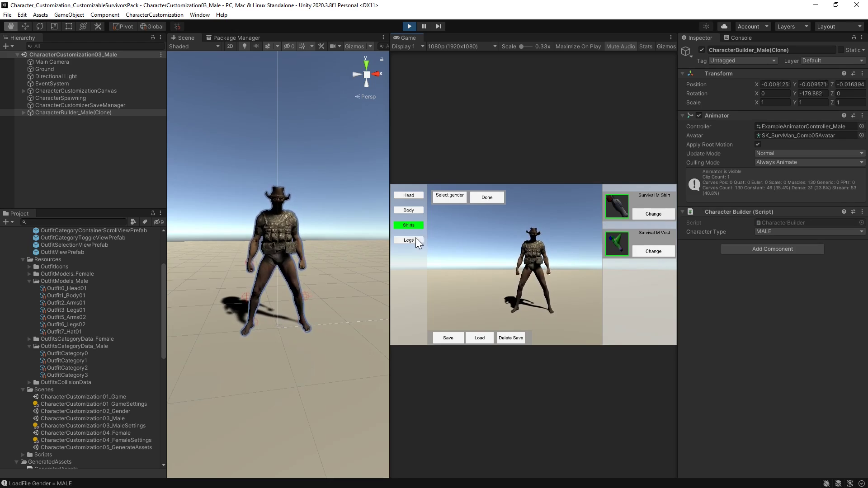
Equip the Survival M Pants and Survival M Shoes, and return to the game scene with the outfit saved
left_click(417, 239)
left_click(655, 216)
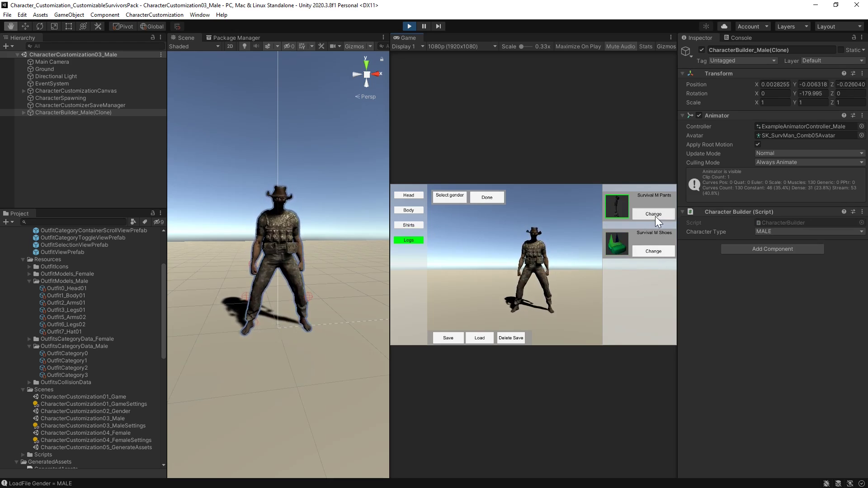
left_click(658, 252)
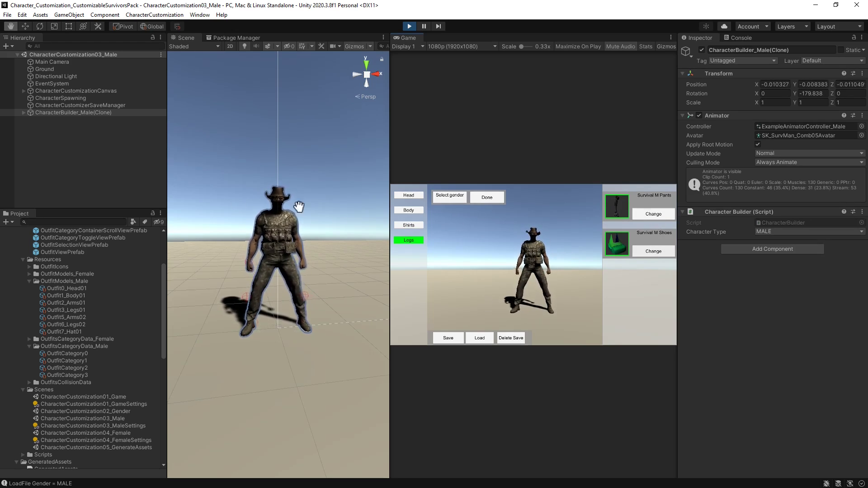
scroll(289, 217, "up", 5)
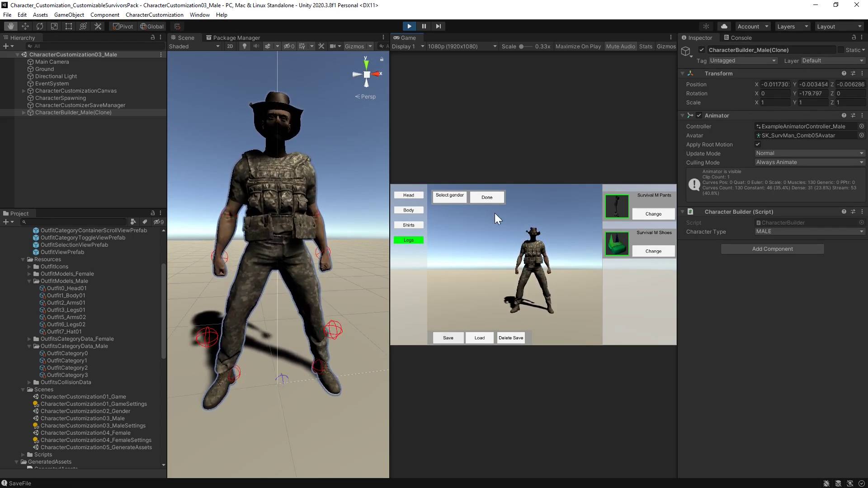
left_click(490, 196)
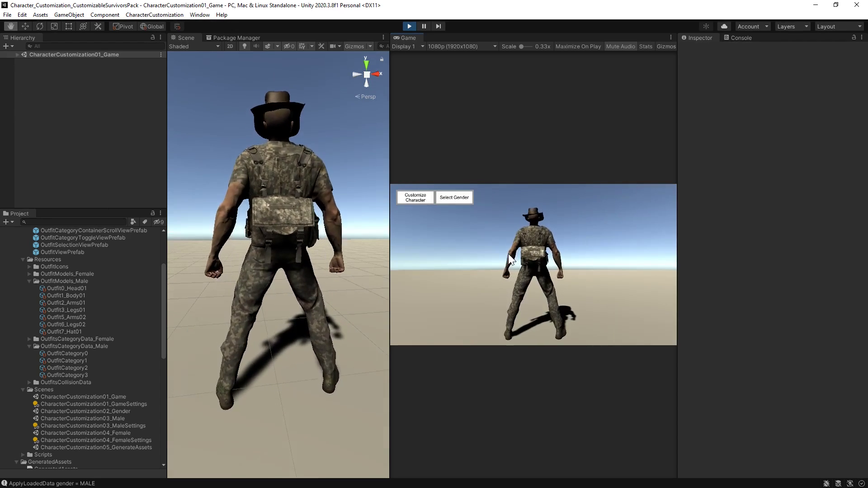
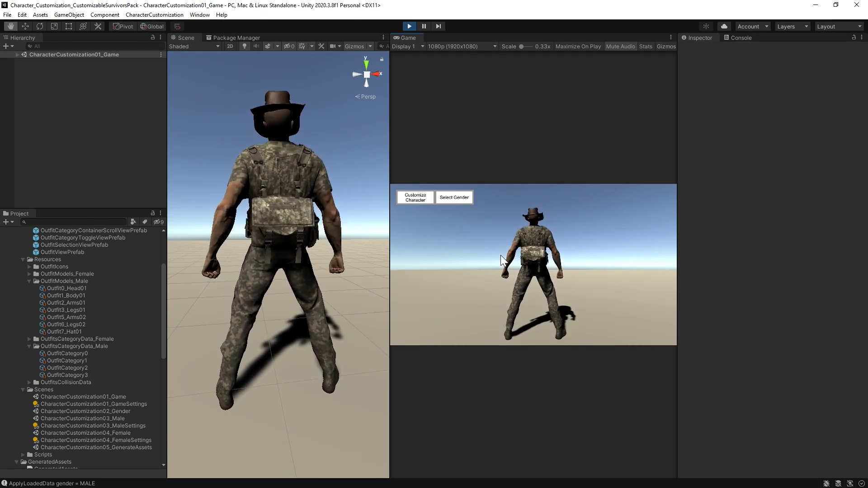
Reopen the character customization, remove the Hat, and return to the game scene with the change saved
left_click(415, 197)
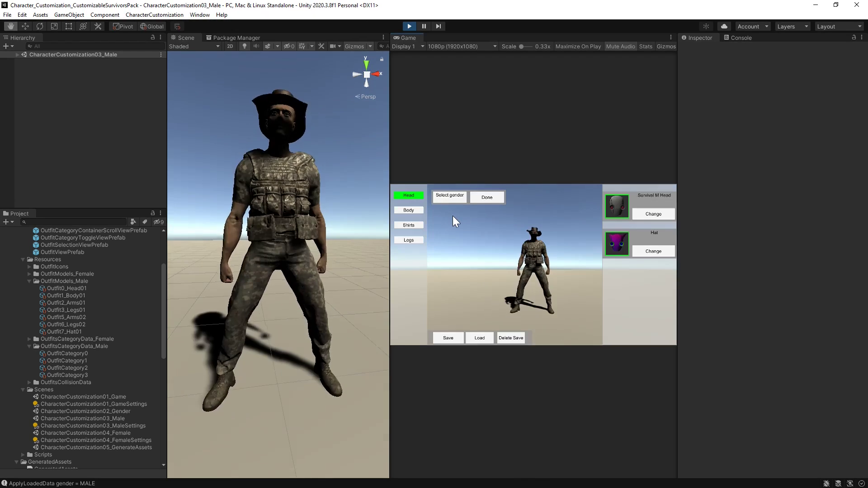
left_click(657, 253)
left_click(447, 338)
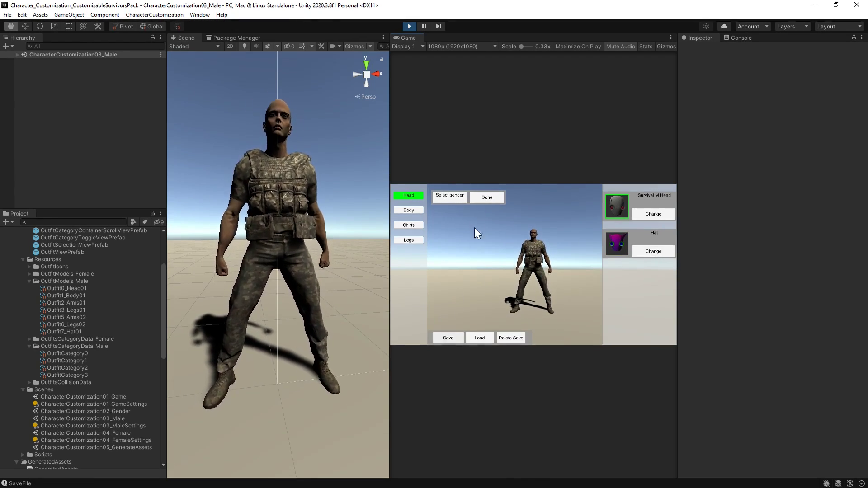
left_click(488, 196)
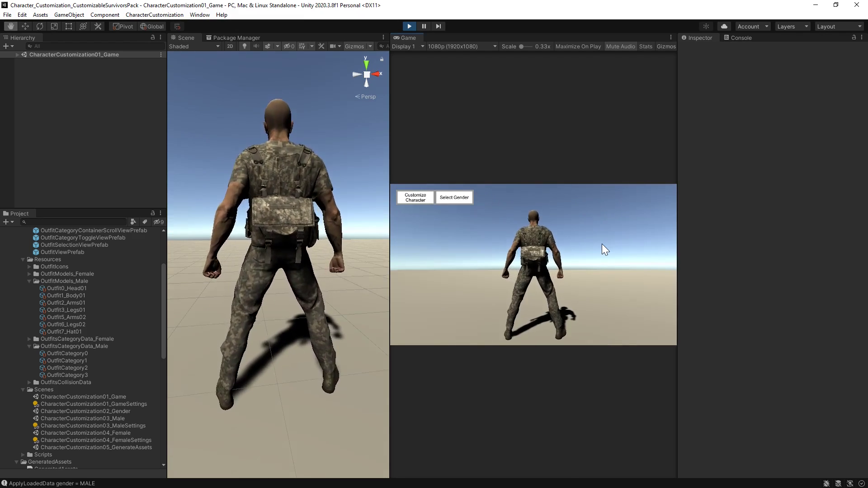
Restart the game, put the Hat back on in the character customization, and return to the game scene with the change saved
left_click(409, 26)
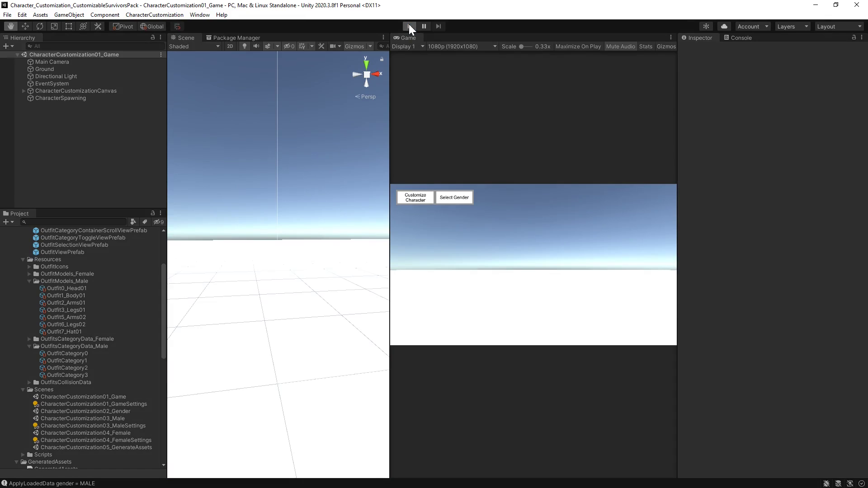
left_click(409, 26)
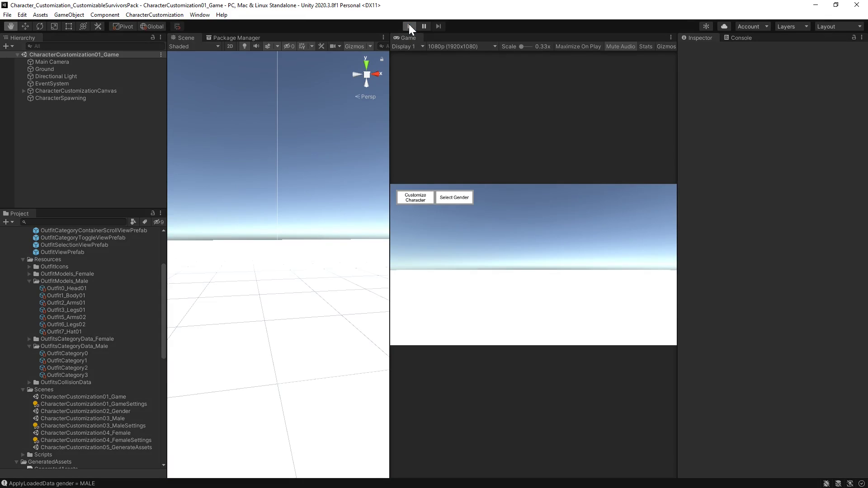
left_click(409, 195)
left_click(661, 252)
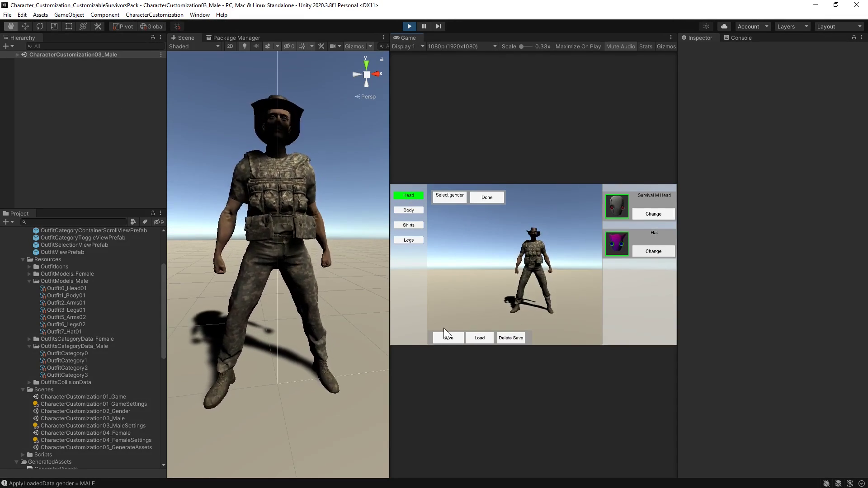
left_click(487, 197)
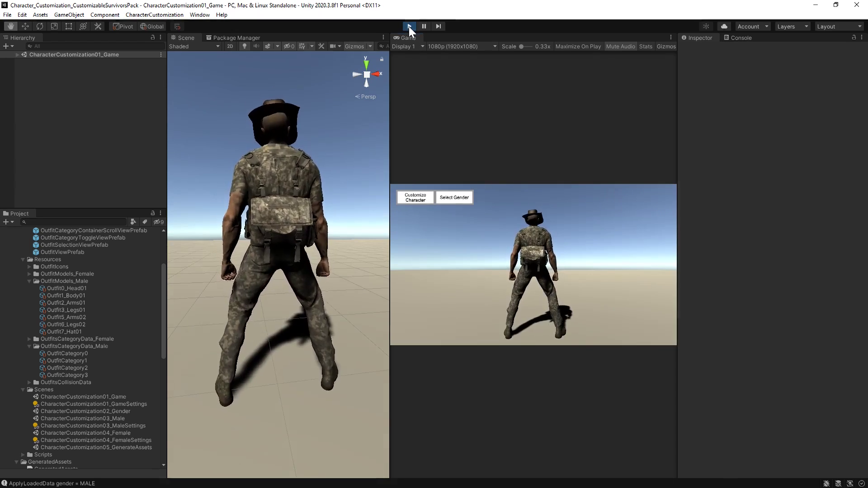
Run the game scene once more to check the saved outfit, and create a new scene from the Empty (Built-in) template
left_click(409, 26)
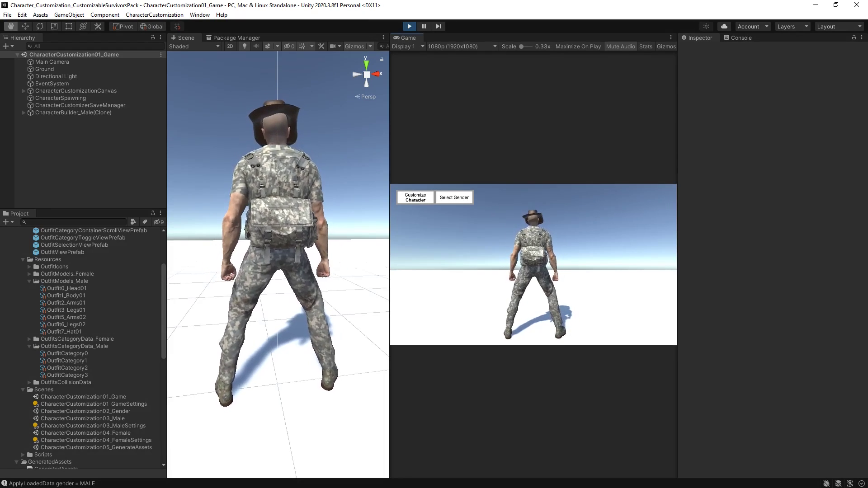
key("ctrl+p")
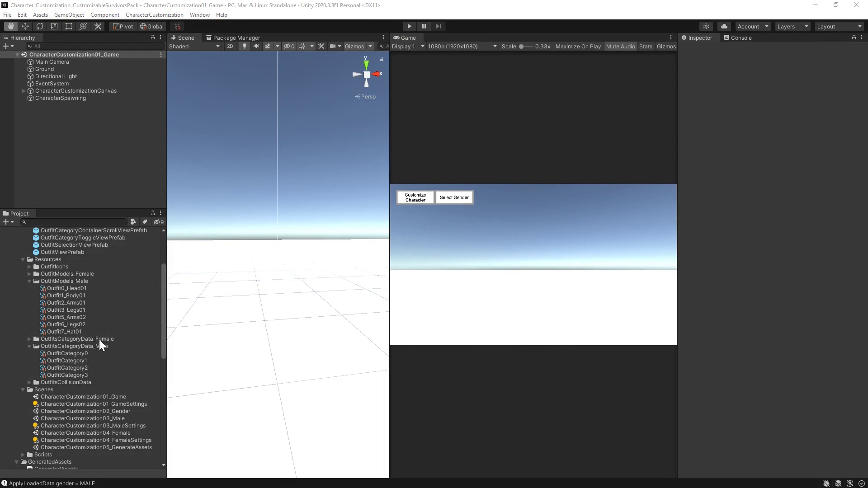
scroll(99, 337, "down", 8)
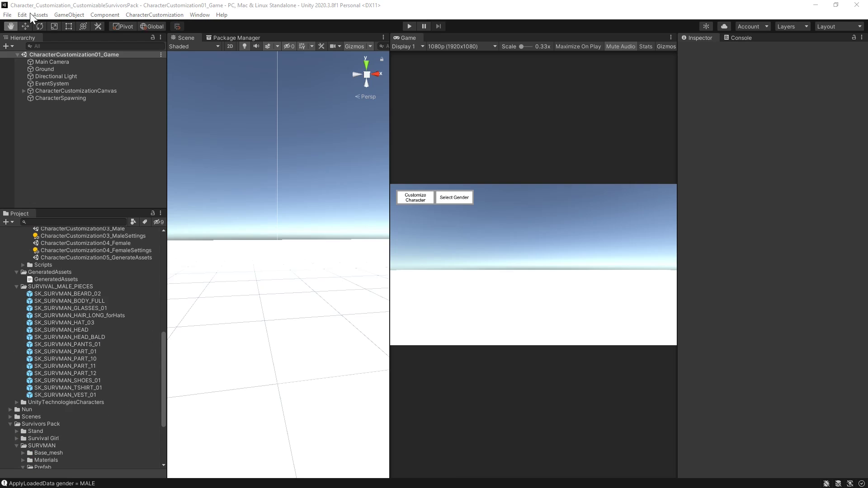
left_click(7, 14)
left_click(21, 26)
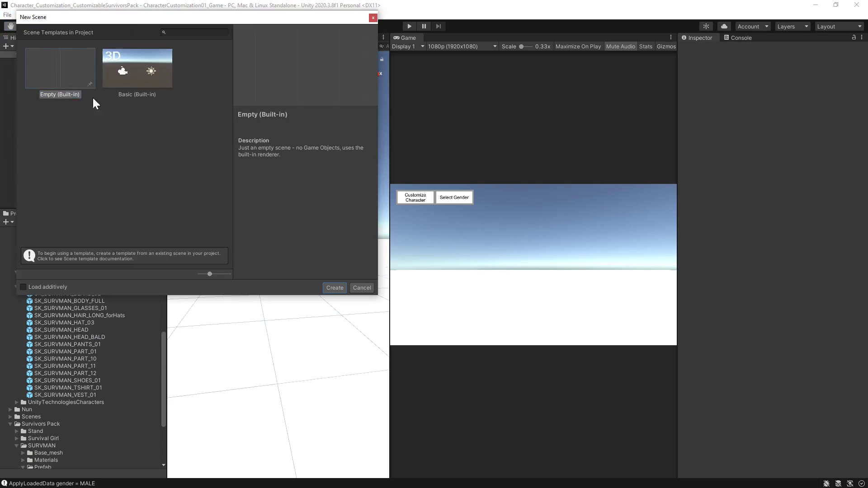
left_click(325, 287)
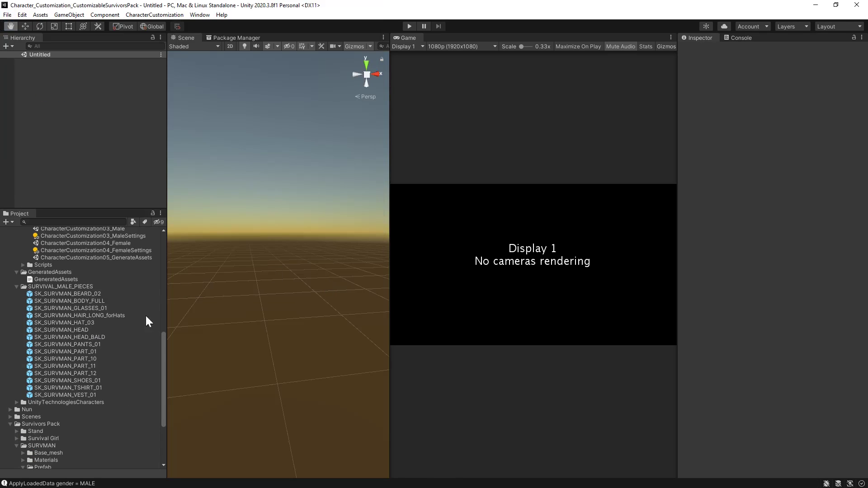
Preview the SURVMAN prefab variants Comb01, Comb05, Comb08, Comb07 and Comb06 from the front to find another outfit to use
left_click(71, 296)
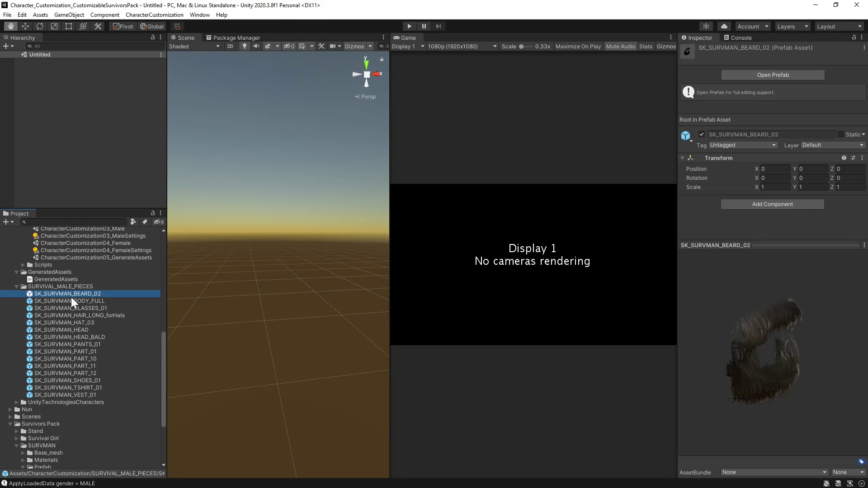
scroll(79, 367, "down", 5)
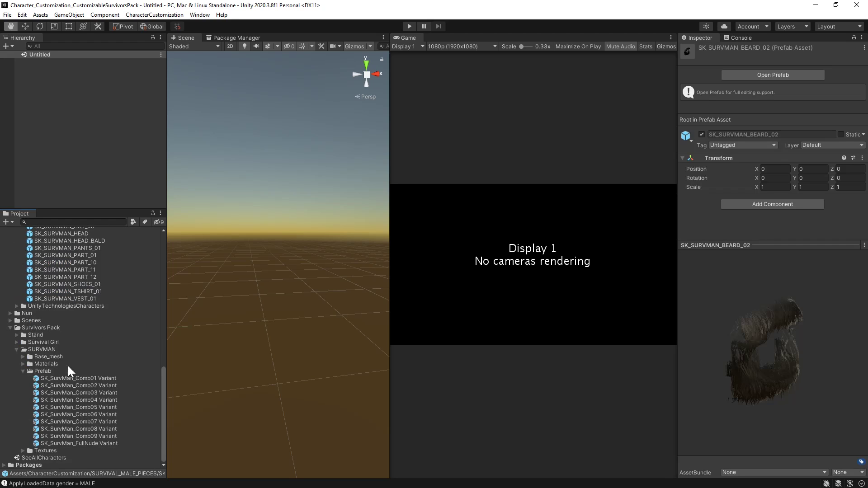
left_click(80, 381)
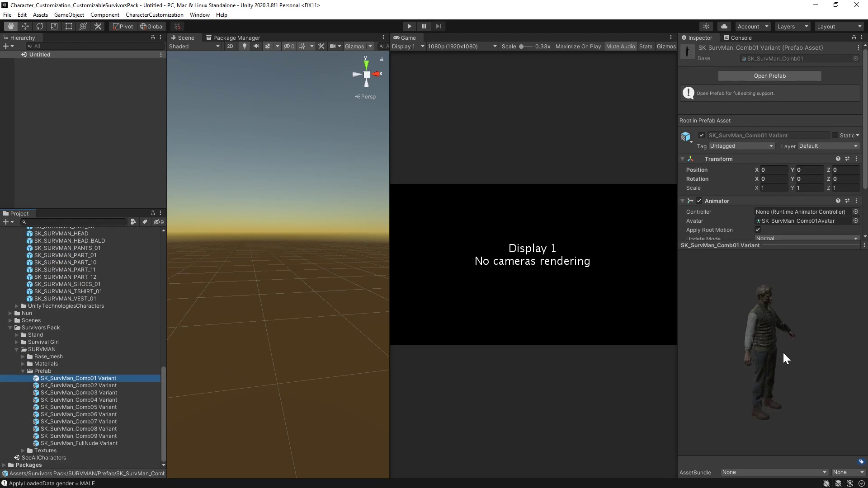
left_click_drag(783, 353, 716, 347)
left_click(88, 444)
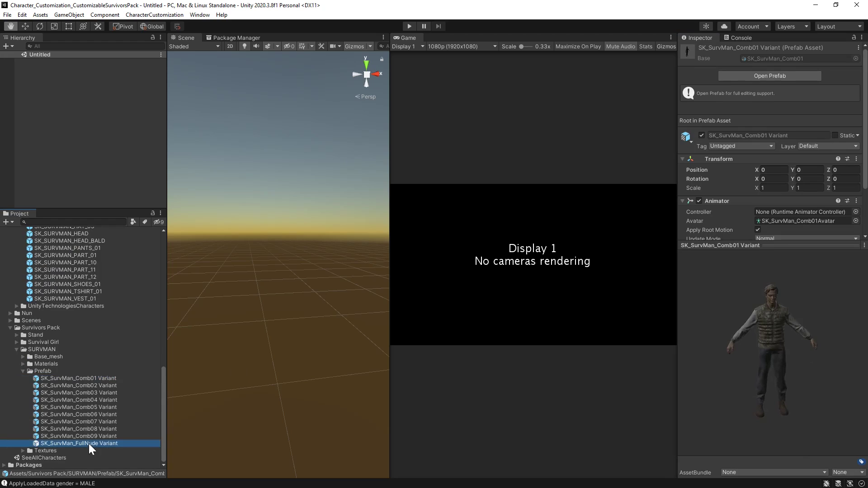
left_click(98, 406)
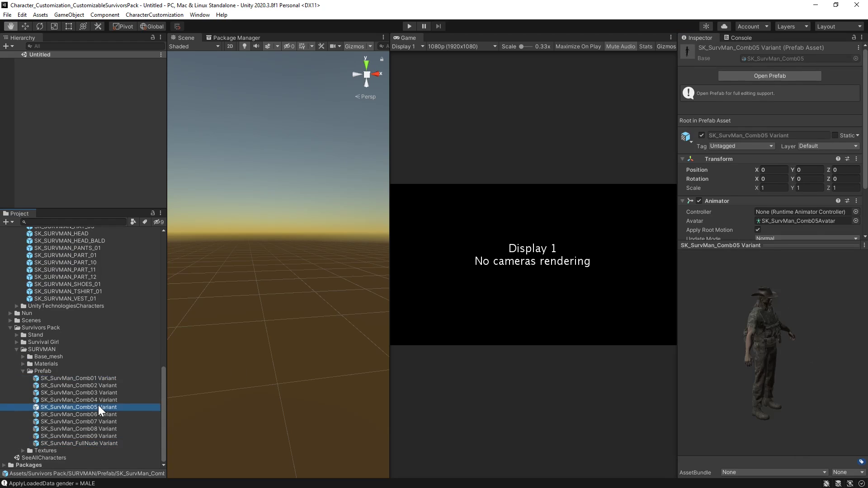
left_click_drag(764, 338, 683, 329)
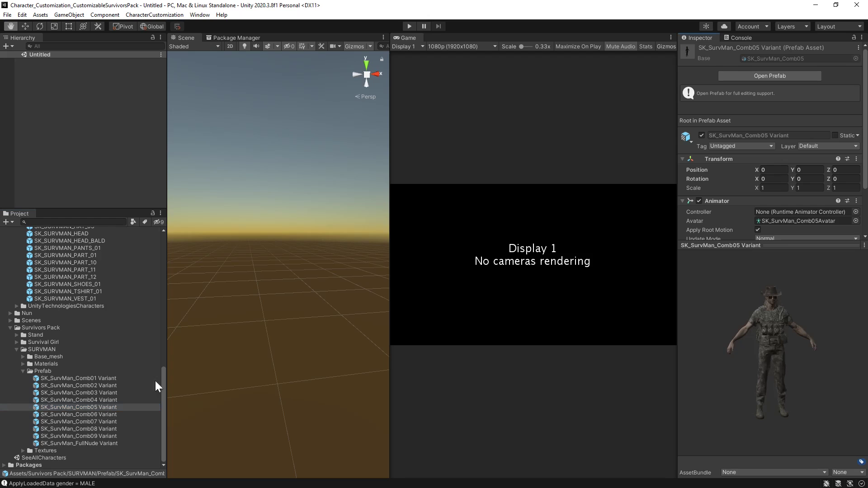
left_click(91, 429)
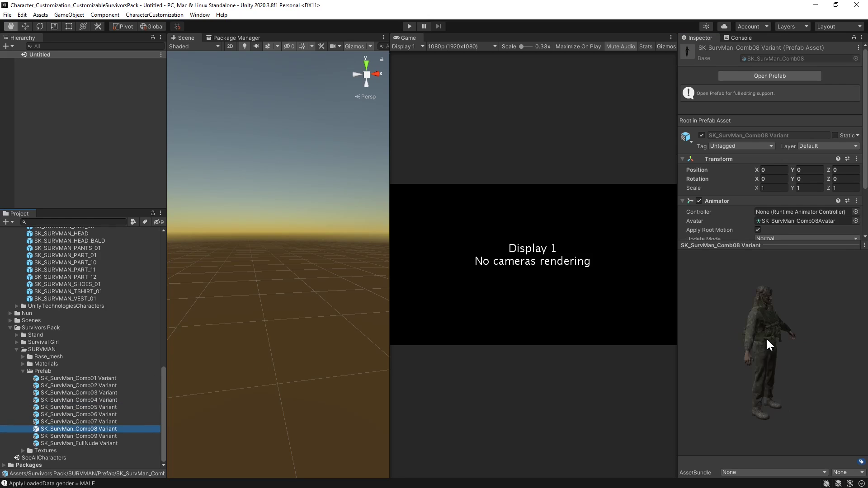
left_click_drag(764, 338, 701, 326)
left_click(82, 422)
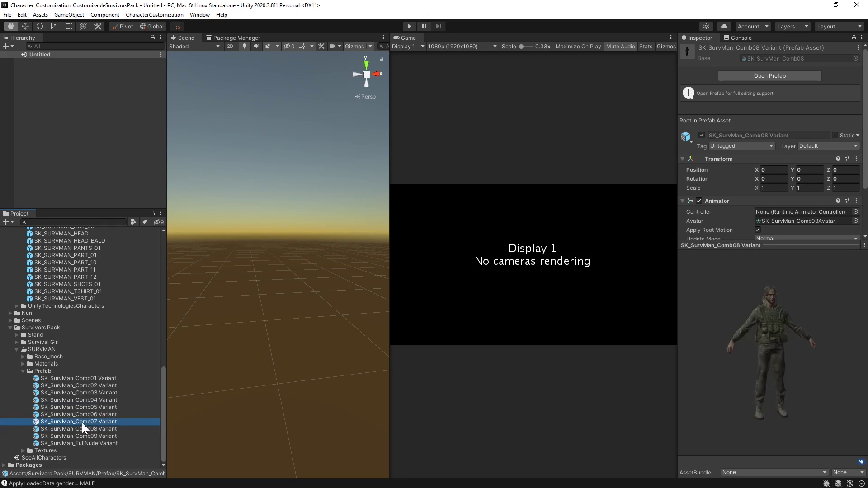
left_click_drag(770, 340, 713, 337)
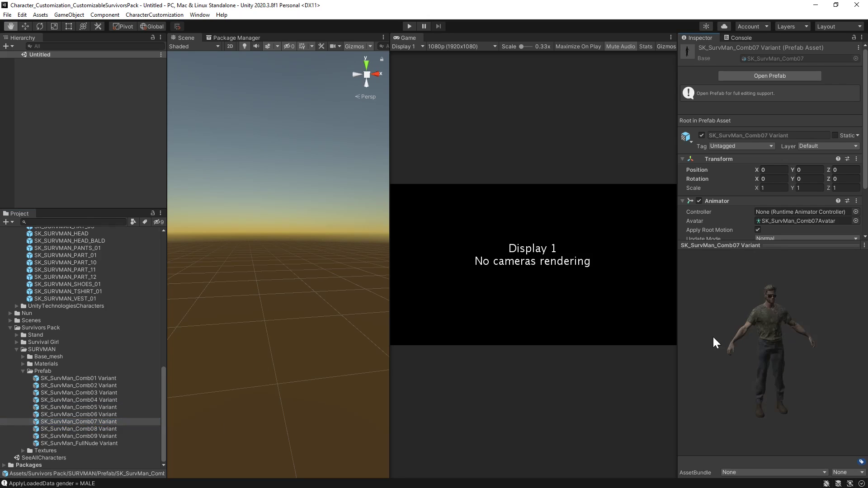
left_click(103, 414)
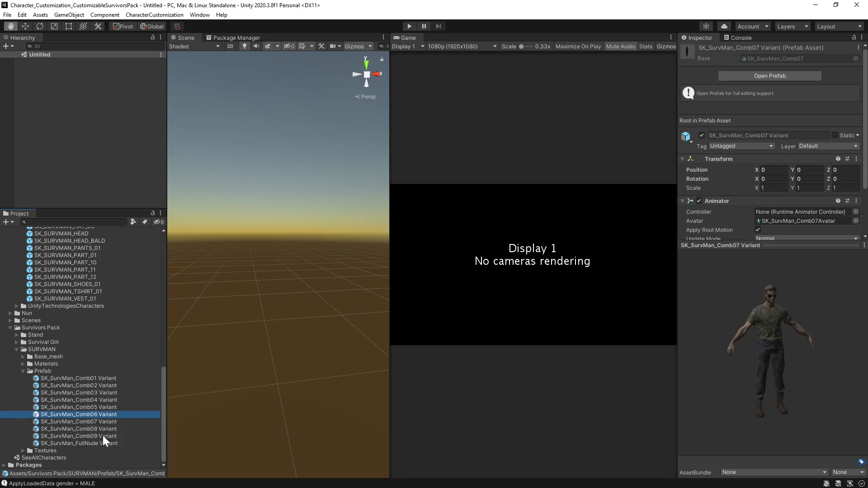
left_click_drag(758, 364, 164, 359)
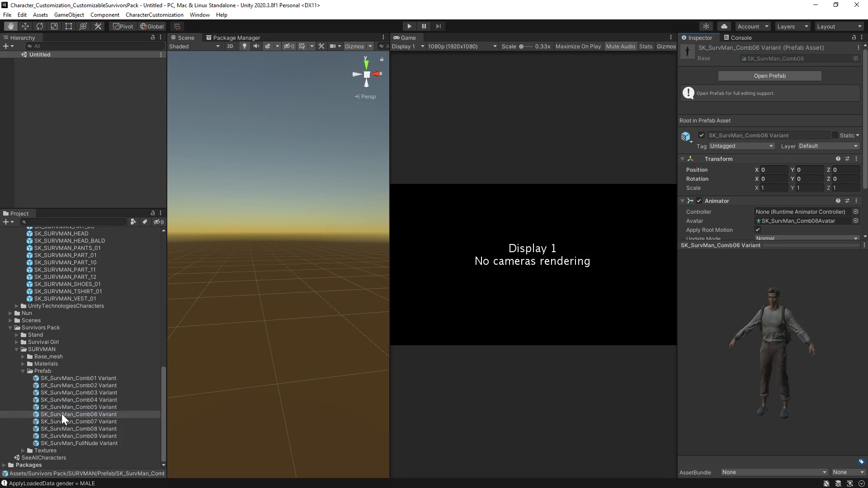
Add the SK_SurvMan_Comb06 Variant prefab to the empty scene and unpack it completely
left_click_drag(80, 414, 56, 115)
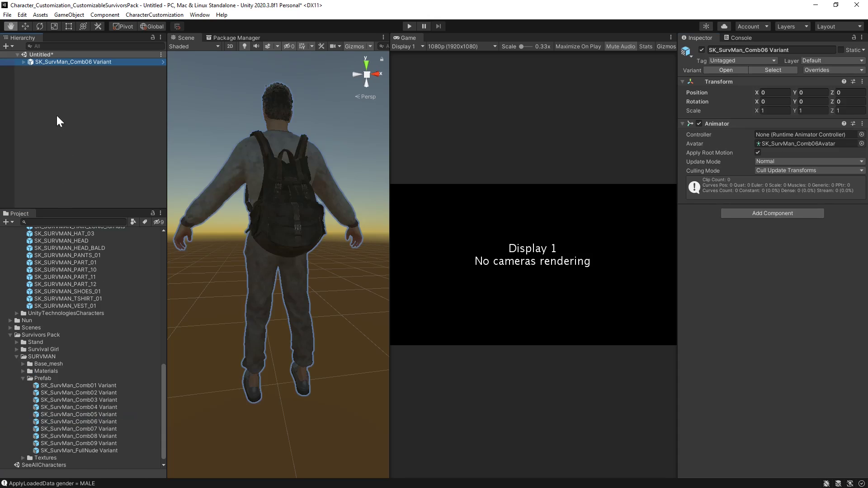
left_click(23, 62)
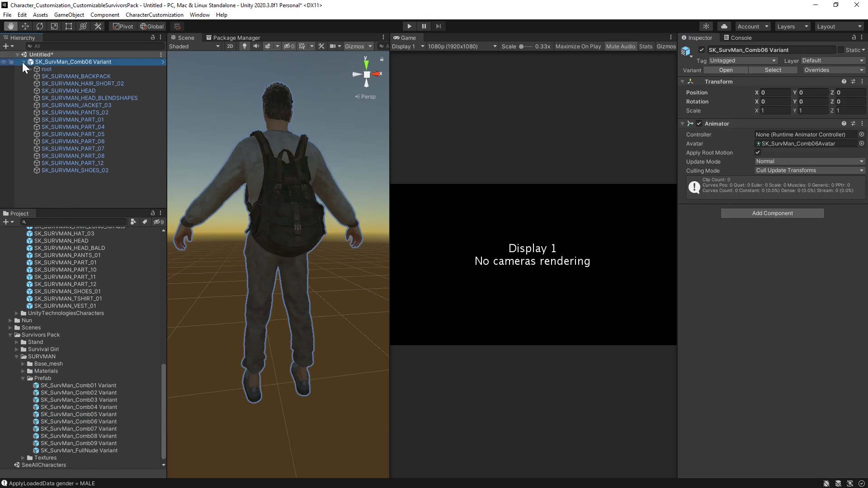
right_click(50, 63)
mouse_move(97, 165)
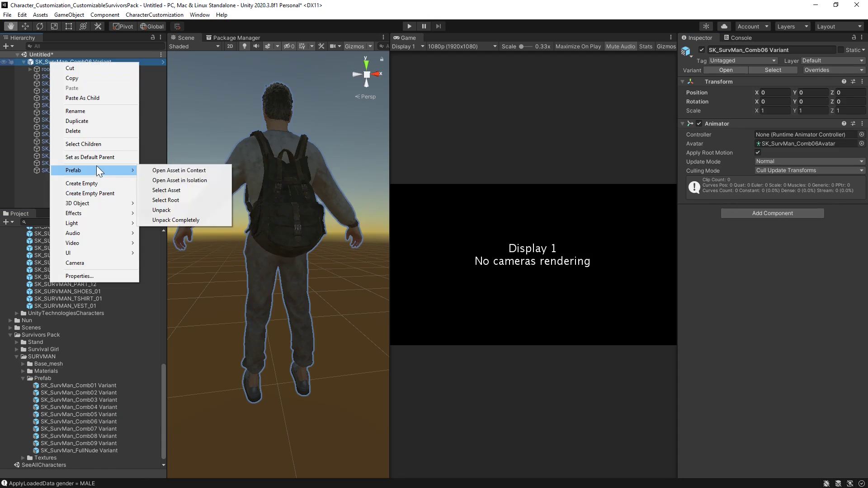
left_click(184, 220)
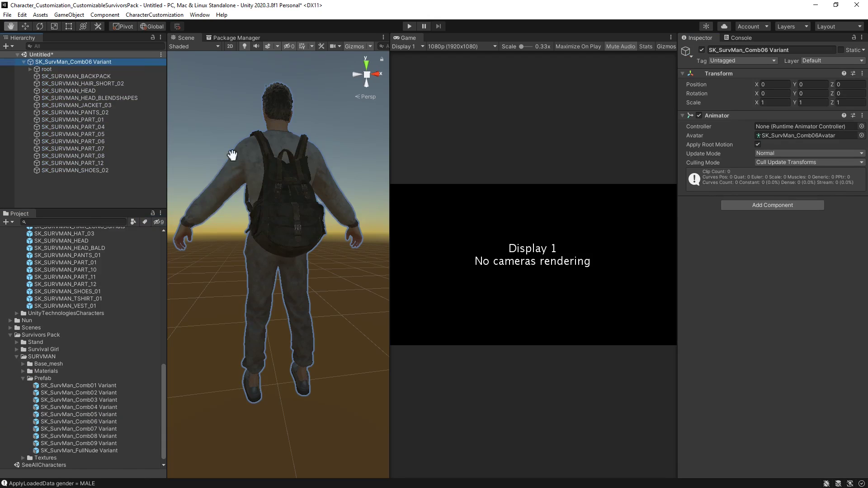
Remove the Animator component from the unpacked SK_SurvMan_Comb06 Variant
left_click(244, 163)
left_click_drag(216, 276, 325, 283, "alt")
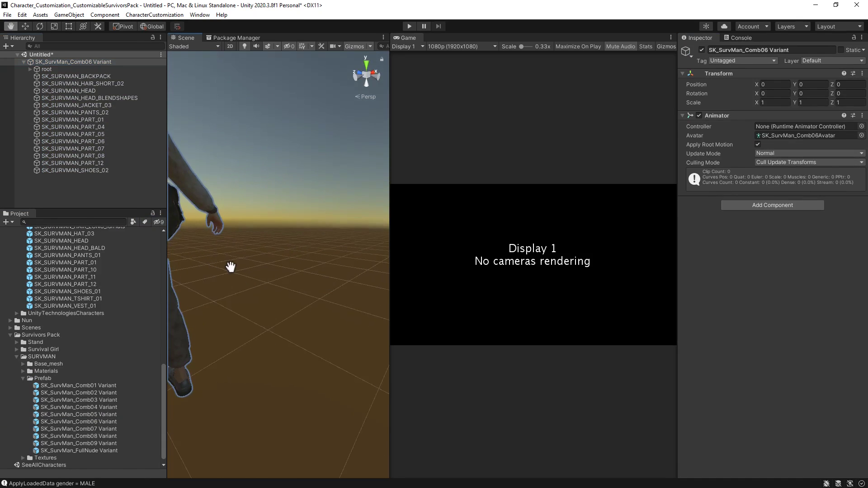
left_click_drag(231, 266, 300, 284, "alt")
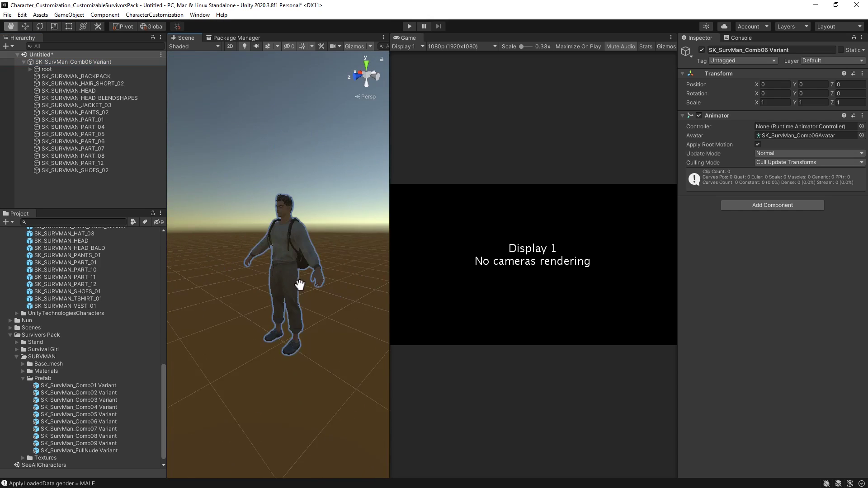
scroll(296, 280, "up", 2)
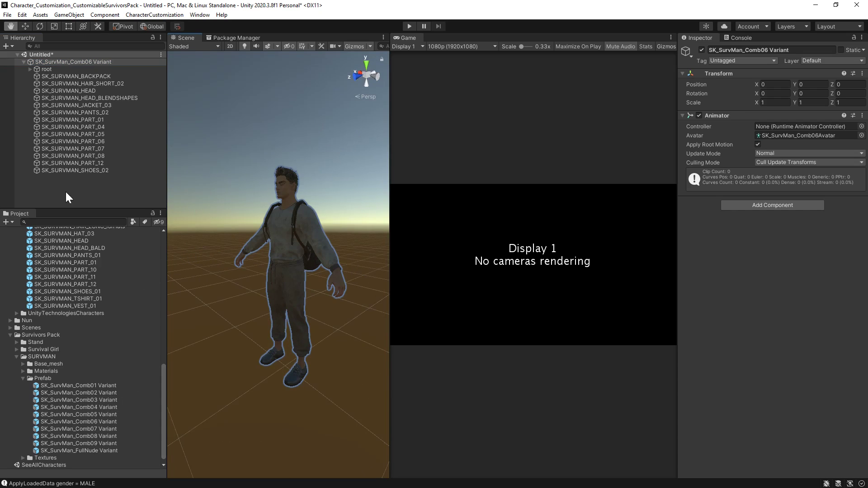
right_click(726, 117)
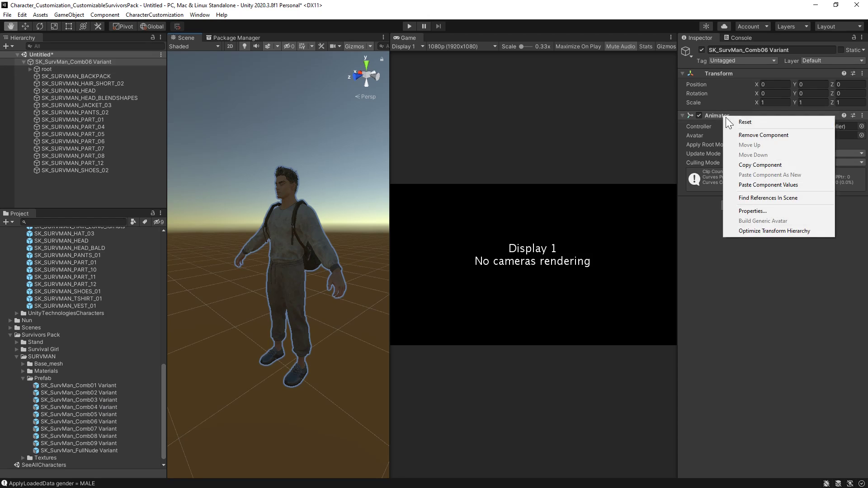
left_click(745, 135)
Examine which body or clothing mesh each child of SK_SurvMan_Comb06 Variant represents, from the backpack and shoes up to the jacket
left_click(69, 77)
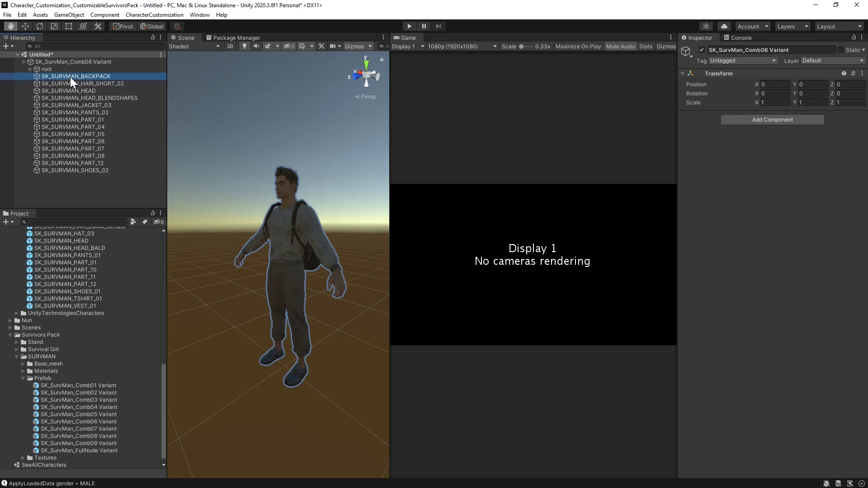
scroll(281, 273, "up", 3)
left_click(358, 231)
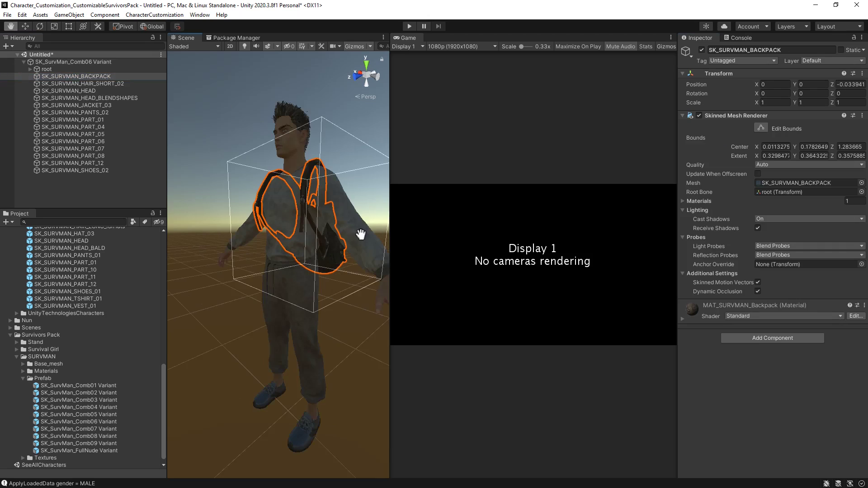
left_click_drag(217, 214, 218, 212)
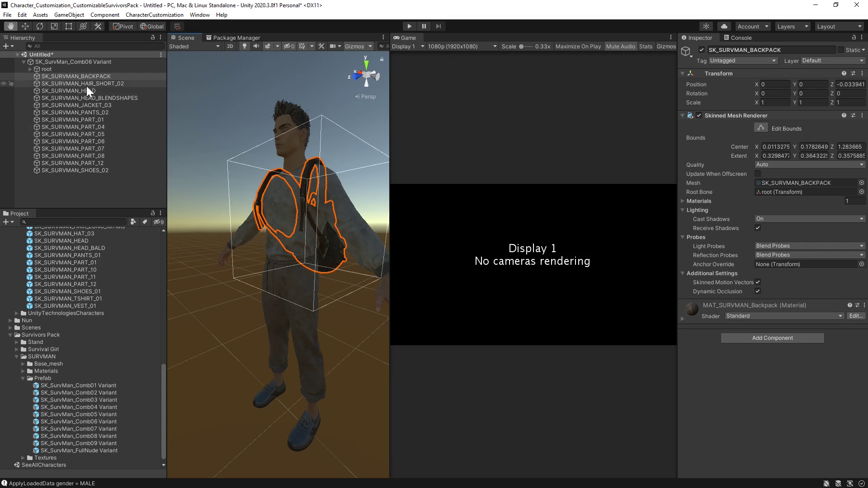
left_click(90, 169)
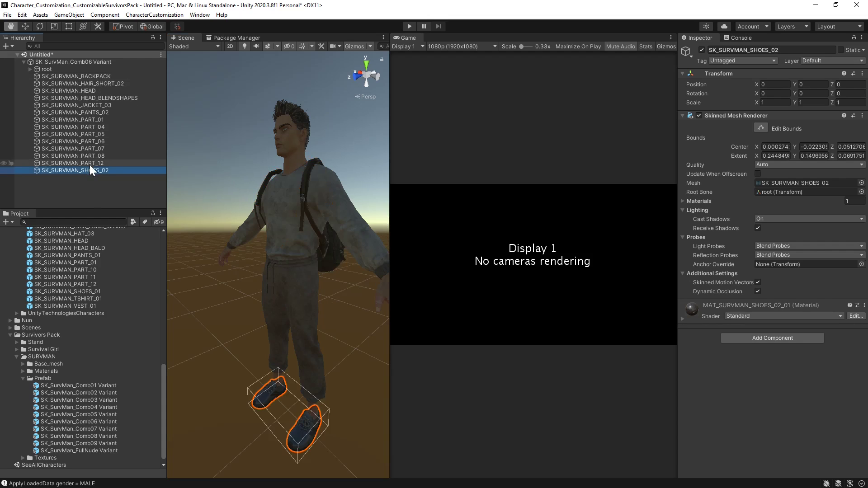
left_click(90, 165)
left_click(89, 156)
left_click(89, 149)
left_click(89, 141)
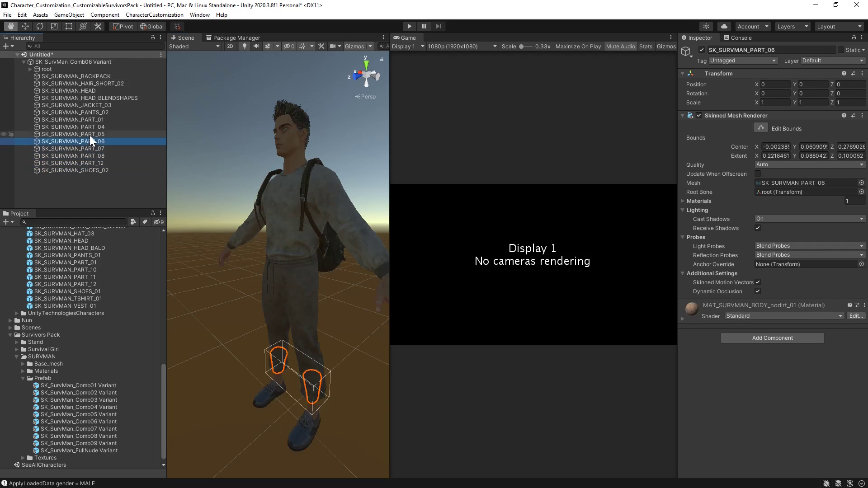
left_click(90, 134)
left_click(90, 126)
left_click(89, 119)
left_click(91, 112)
left_click(92, 106)
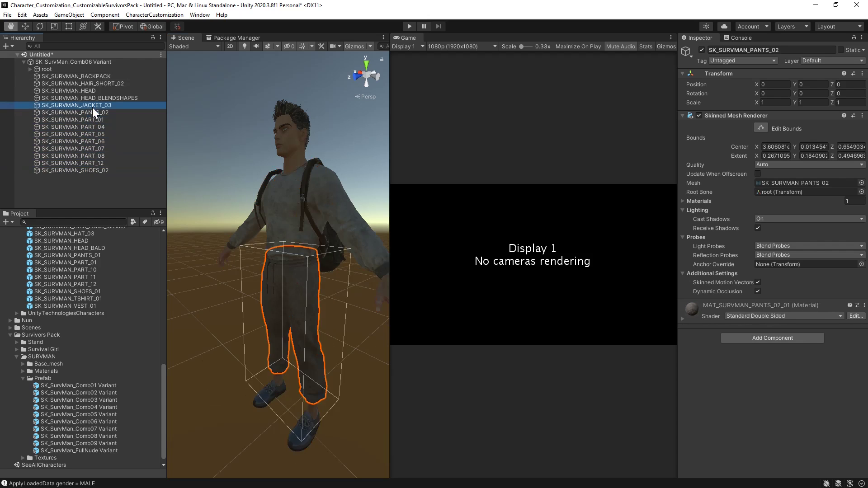
Delete every mesh under SK_SurvMan_Comb06 Variant except SK_SURVMAN_JACKET_03, keeping the root bones, and select the jacket
left_click(90, 98)
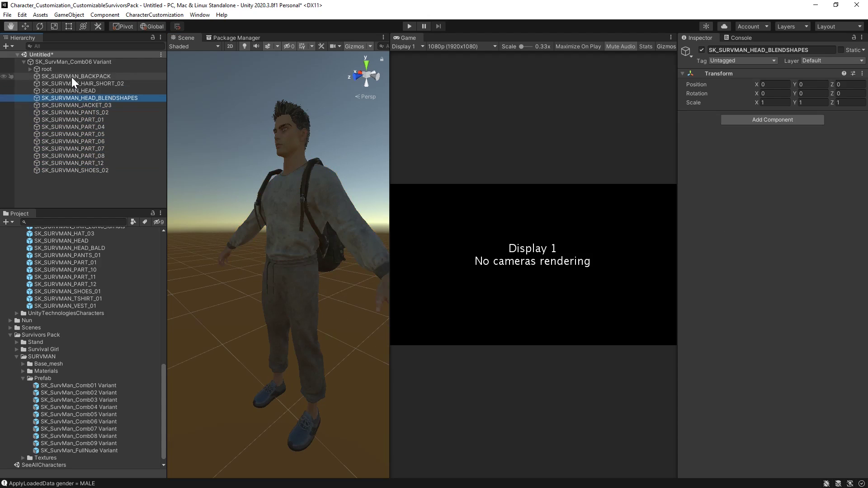
left_click(72, 77, "shift")
right_click(71, 77)
left_click(92, 145)
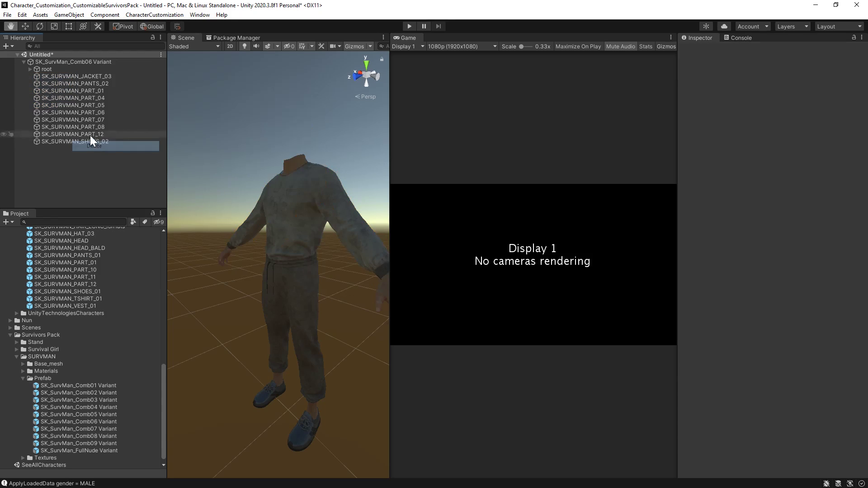
left_click(82, 83)
left_click(88, 134, "shift")
left_click(87, 140, "shift")
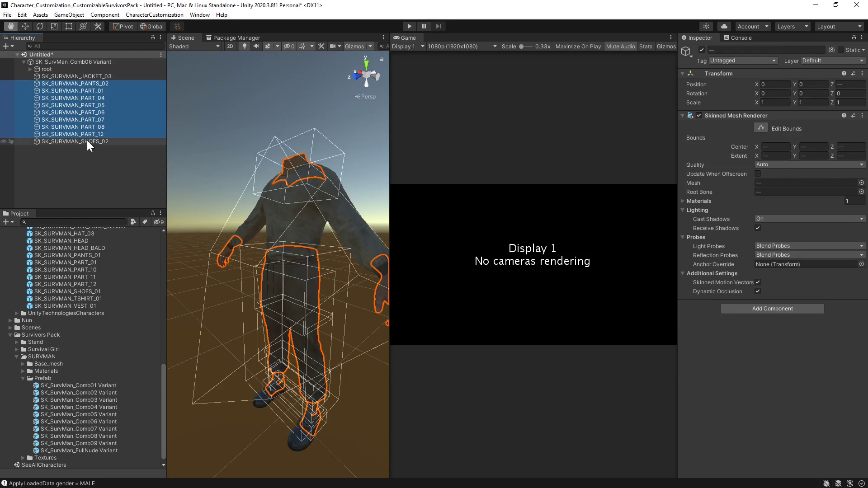
right_click(86, 140)
left_click(107, 210)
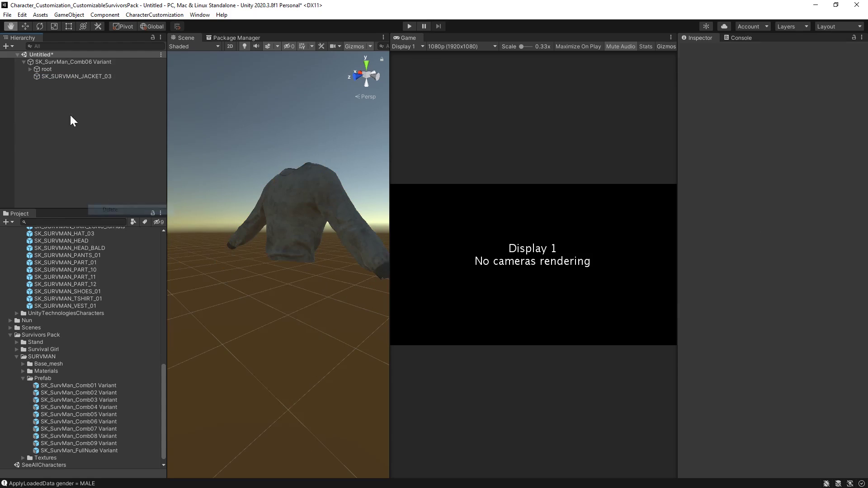
left_click(85, 77)
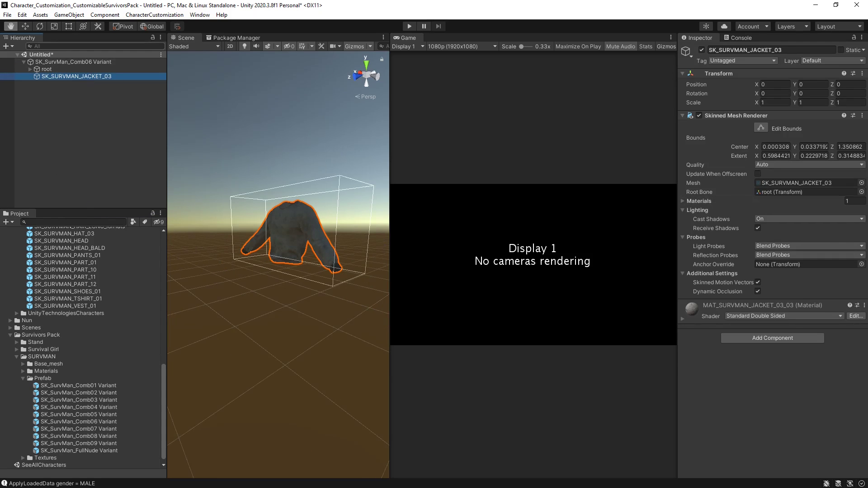
Generate pieces with the PrefabGenerator, using SK_SurvMan_Comb06 Variant as full character and root as character root
left_click(84, 62)
left_click(168, 15)
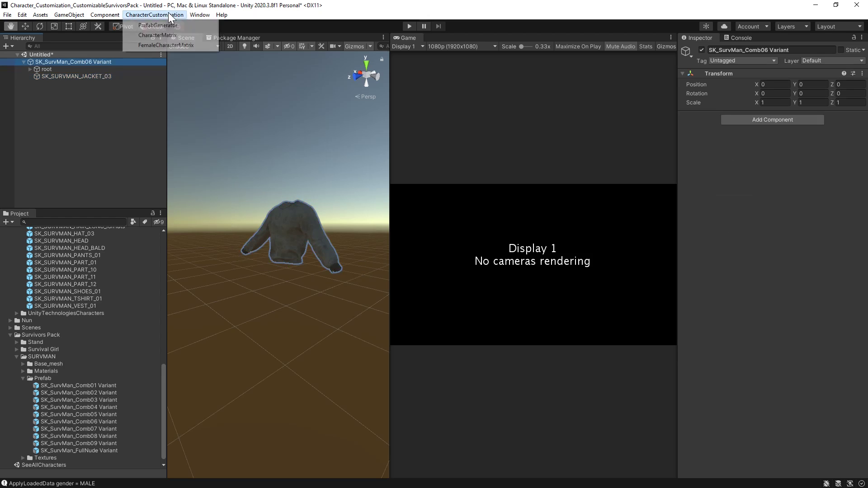
left_click(154, 35)
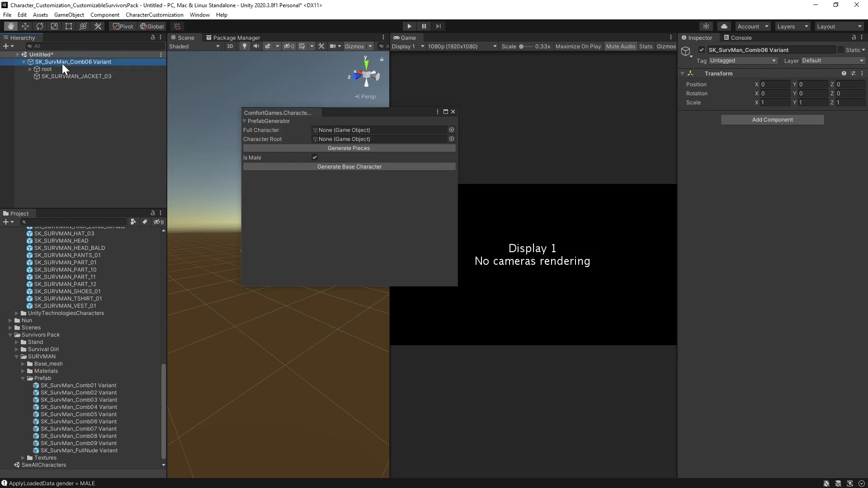
left_click_drag(45, 62, 332, 130)
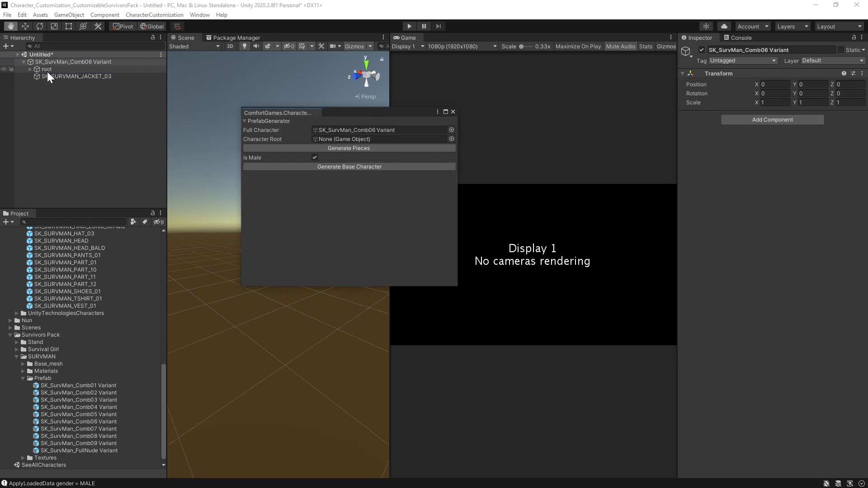
left_click_drag(46, 69, 355, 139)
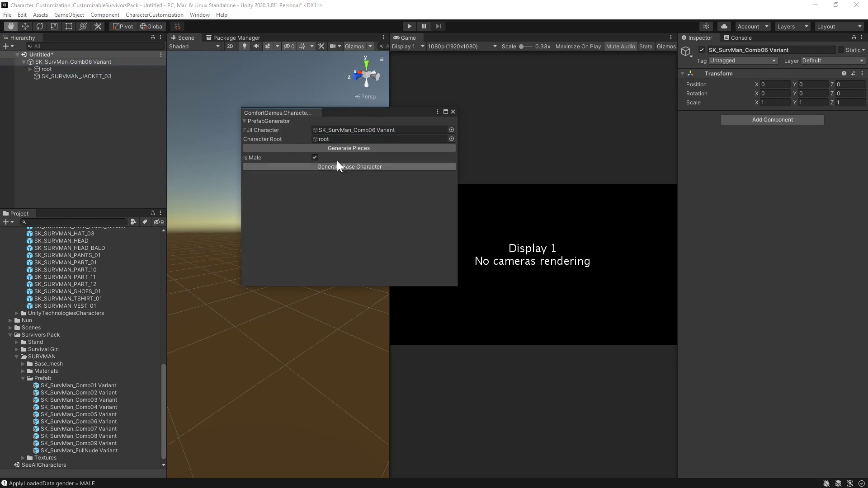
left_click(354, 148)
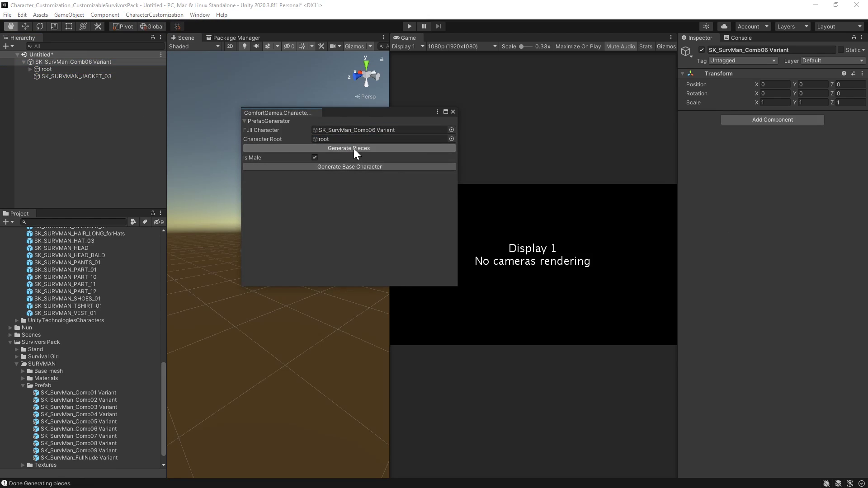
Close the generator and move the SK_SURVMAN_JACKET_03 prefab from GeneratedAssets into the SURVIVAL_MALE_PIECES folder
scroll(74, 277, "up", 4)
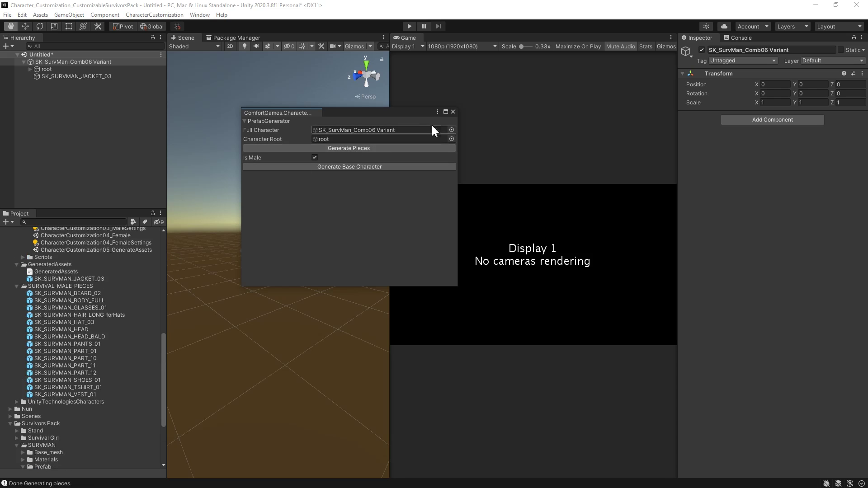
left_click(453, 112)
left_click(72, 278)
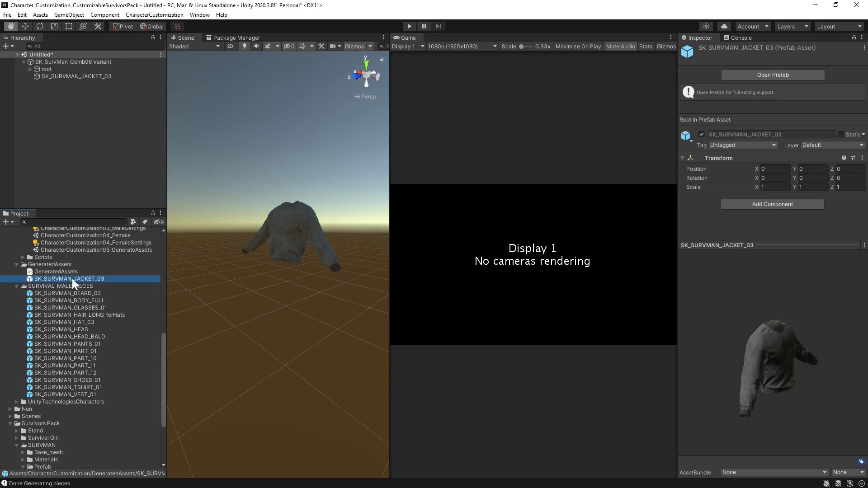
left_click_drag(85, 279, 65, 286)
Create a new outfit scriptable object in the OutfitModels_Male folder
scroll(77, 311, "up", 5)
scroll(77, 315, "up", 3)
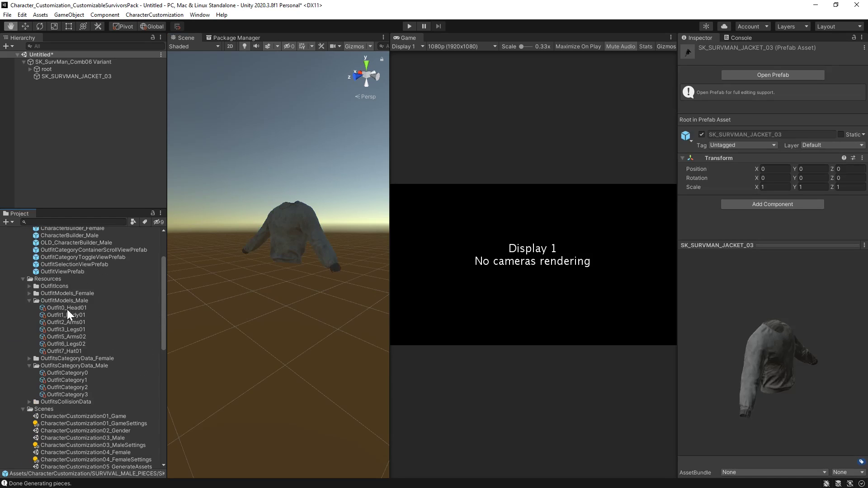
left_click(63, 301)
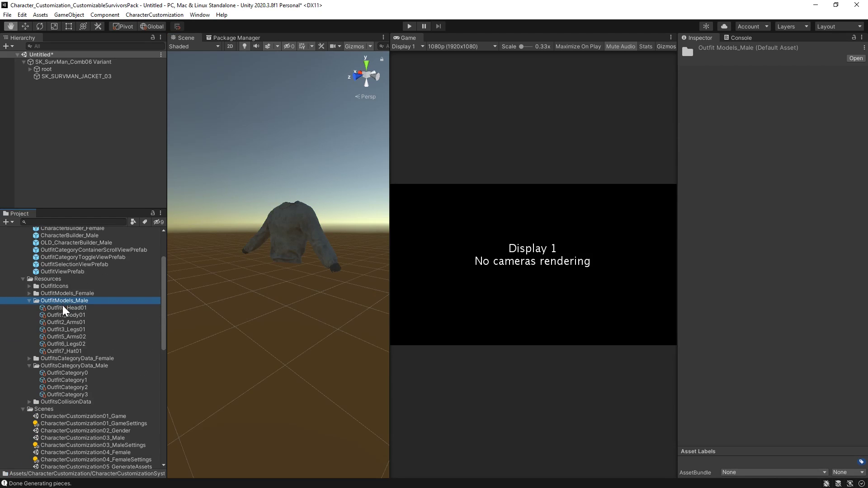
right_click(63, 302)
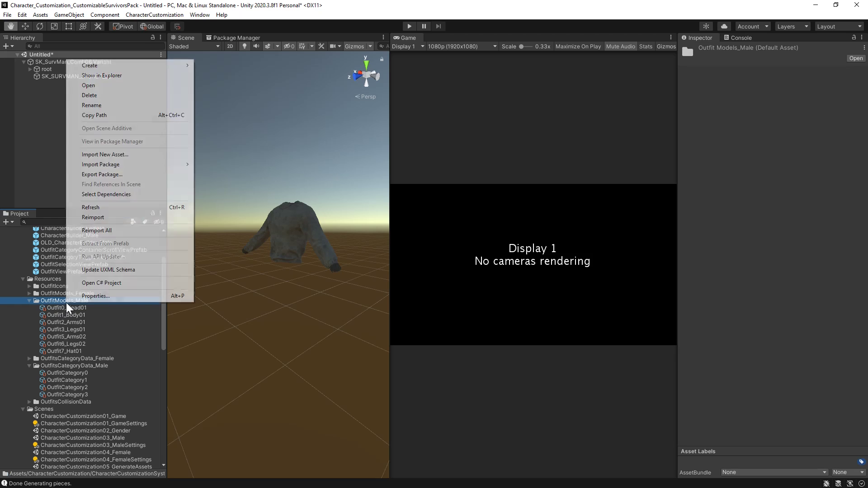
mouse_move(145, 66)
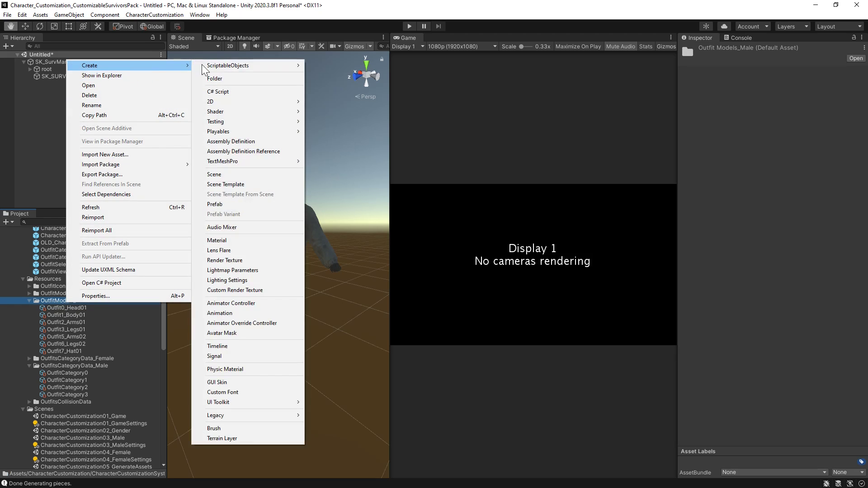
mouse_move(239, 68)
left_click(343, 66)
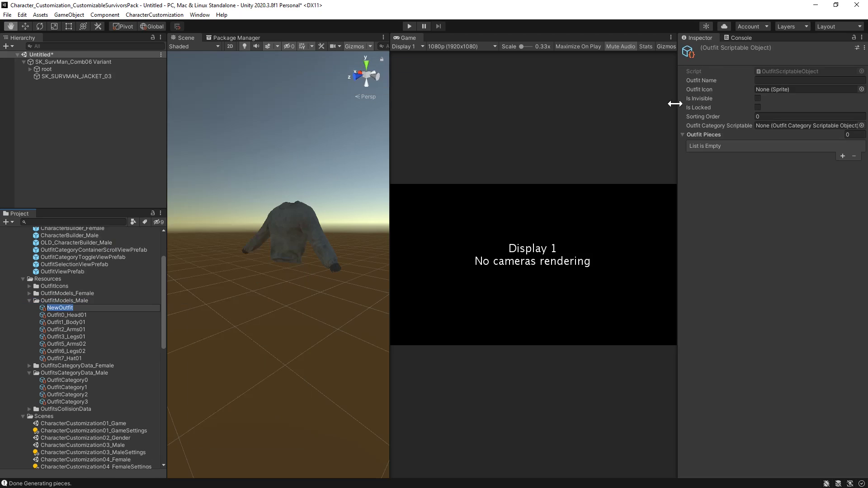
Set the new outfit's name to Jacket and its icon to the 02Body sprite
left_click(782, 82)
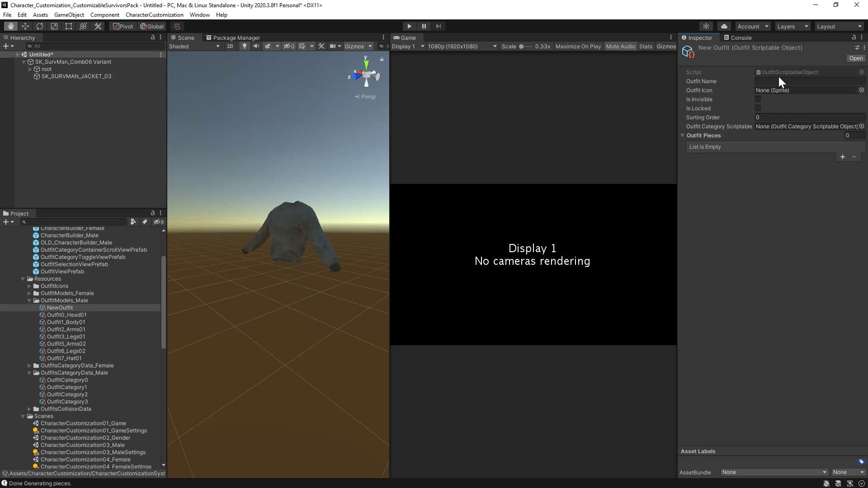
left_click(780, 82)
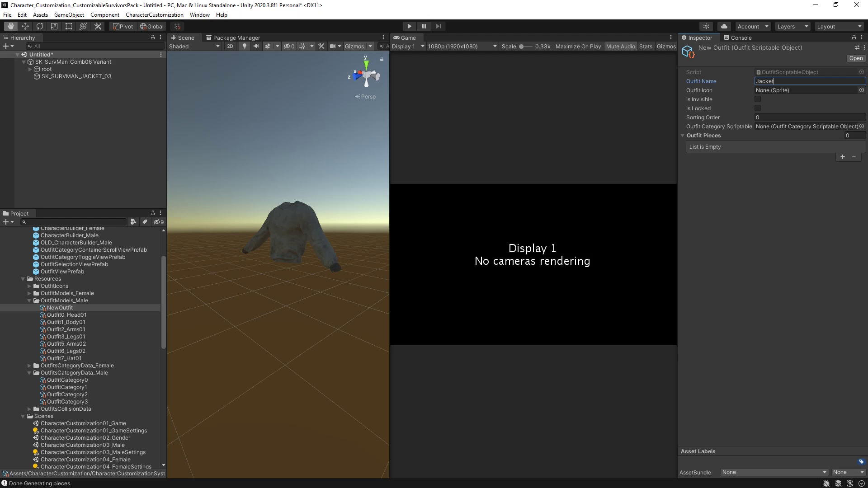
left_click(861, 90)
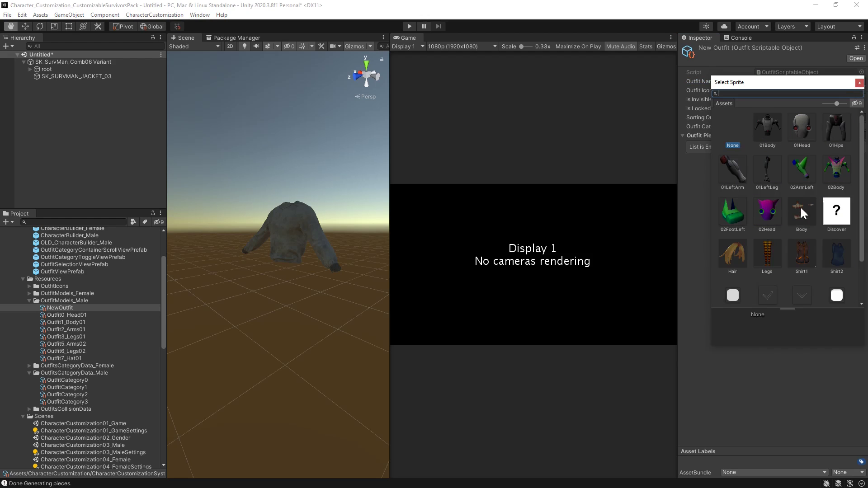
left_click(836, 170)
key("Return")
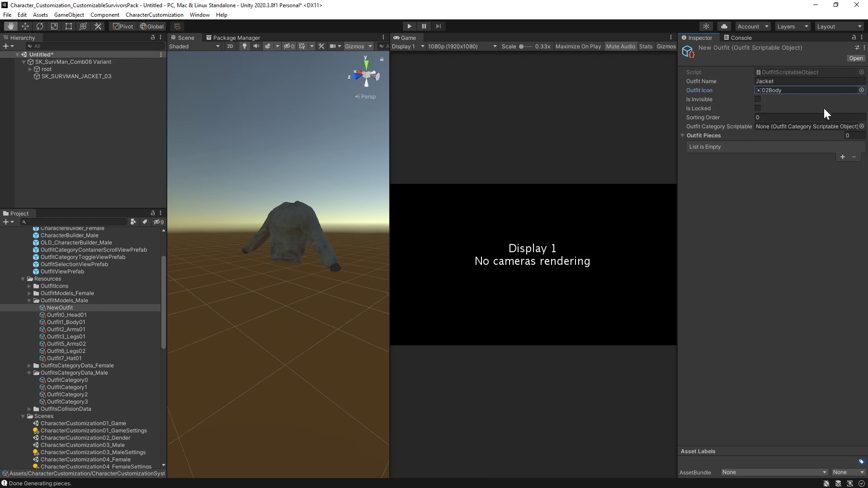
Assign OutfitCategory2 as the Jacket outfit's category and check that category's settings
left_click(861, 126)
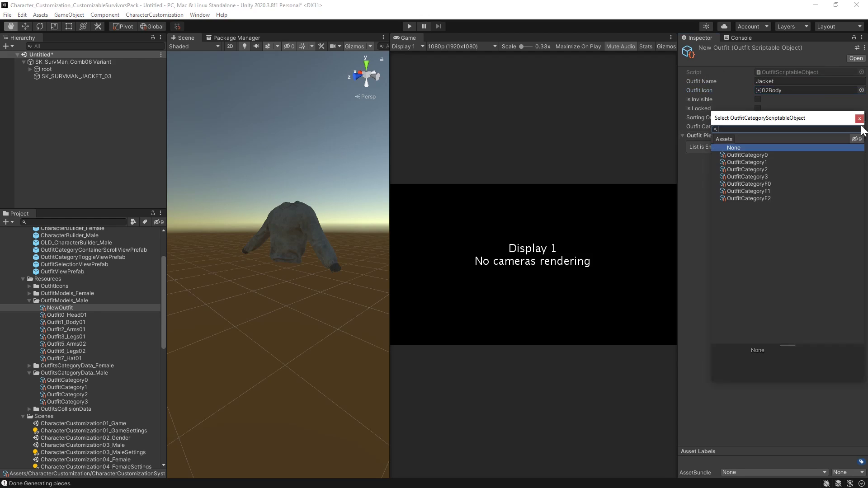
left_click(765, 170)
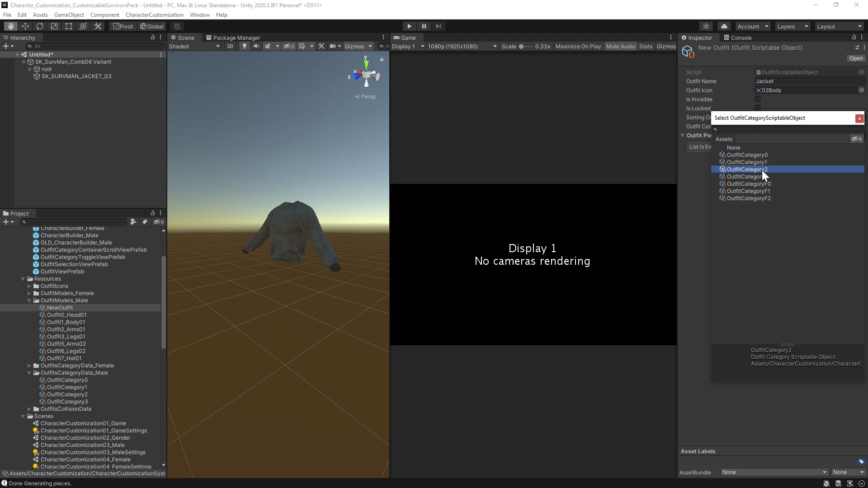
key("Return")
scroll(75, 330, "up", 3)
scroll(74, 330, "down", 3)
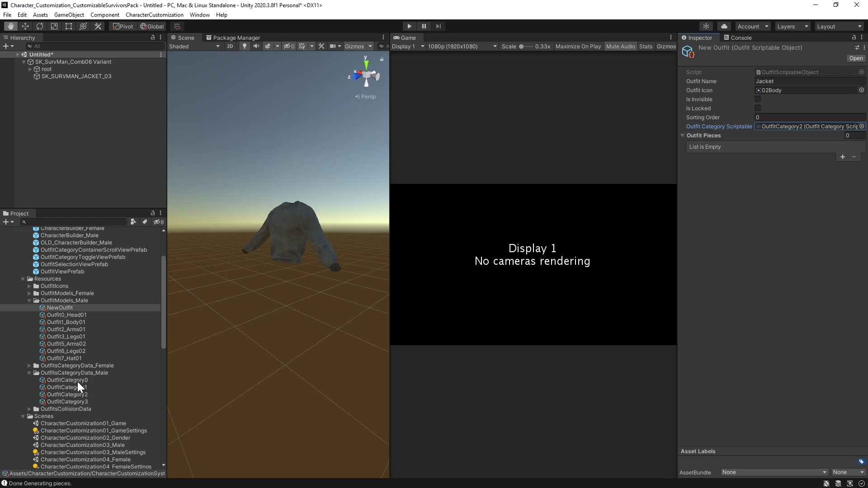
left_click(74, 394)
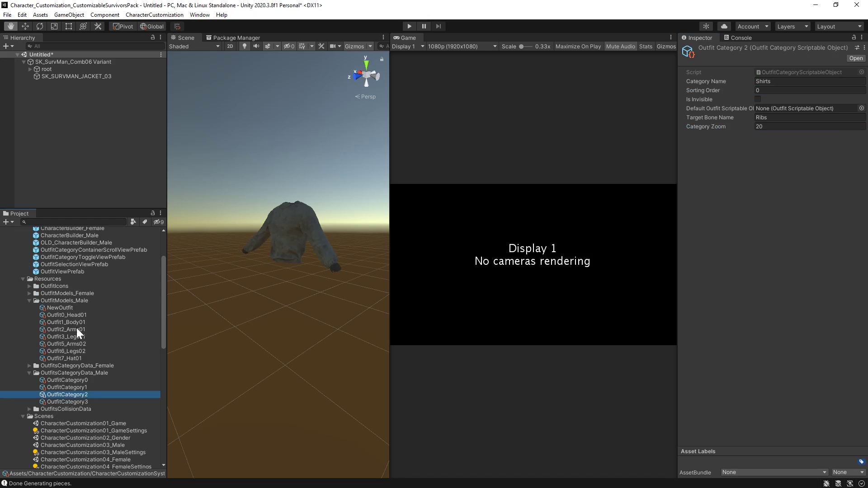
Check the existing Outfit7_Hat01 for reference and rename the new outfit asset as Outfit8_Arms03
left_click(71, 359)
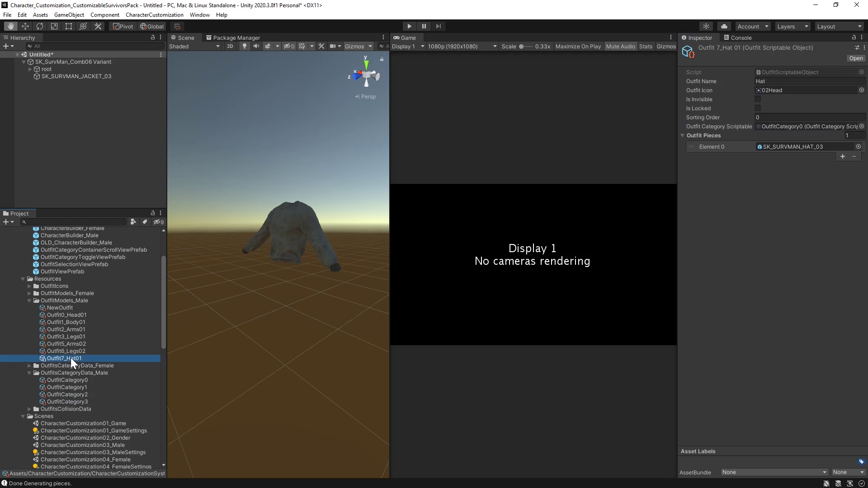
left_click(64, 307)
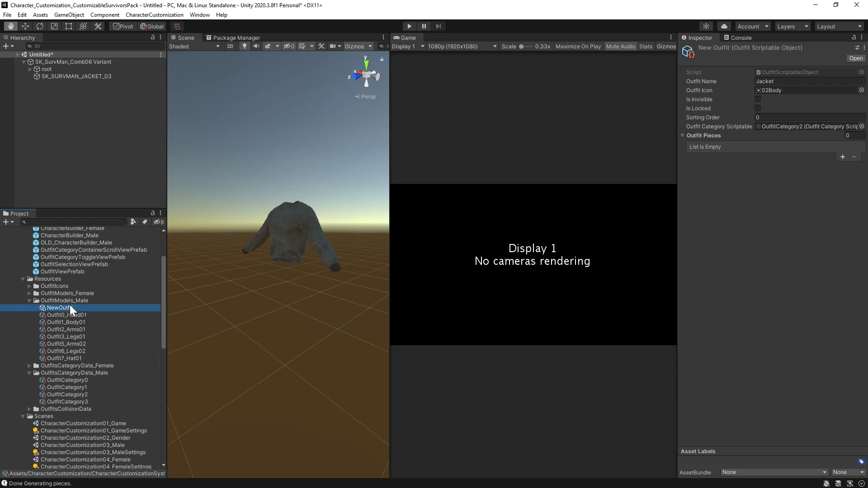
left_click(58, 309)
type("Outfit")
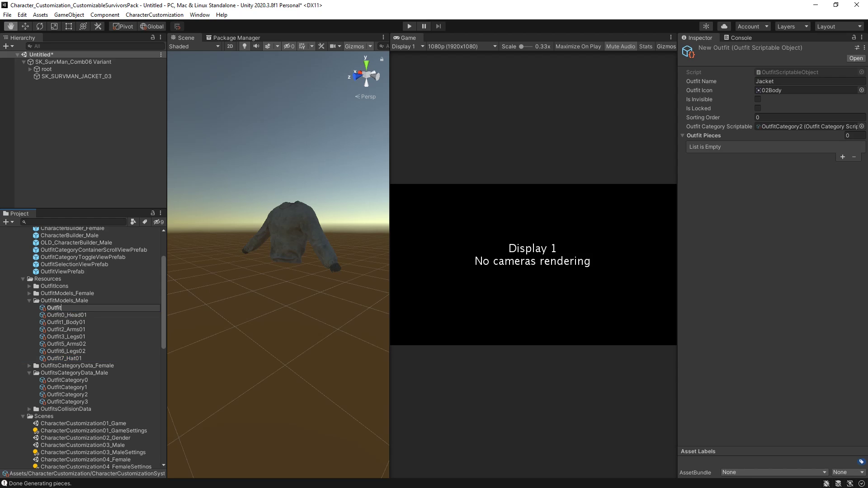
type("4_Arms03")
key("Delete")
type("8")
key("Return")
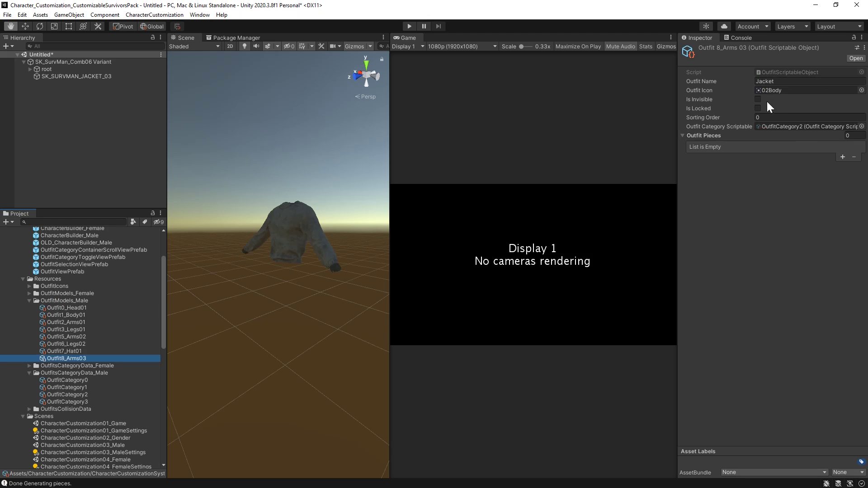
Add one outfit piece to Outfit8_Arms03 and assign the SK_SURVMAN_JACKET_03 prefab from SURVIVAL_MALE_PIECES to it
left_click(843, 157)
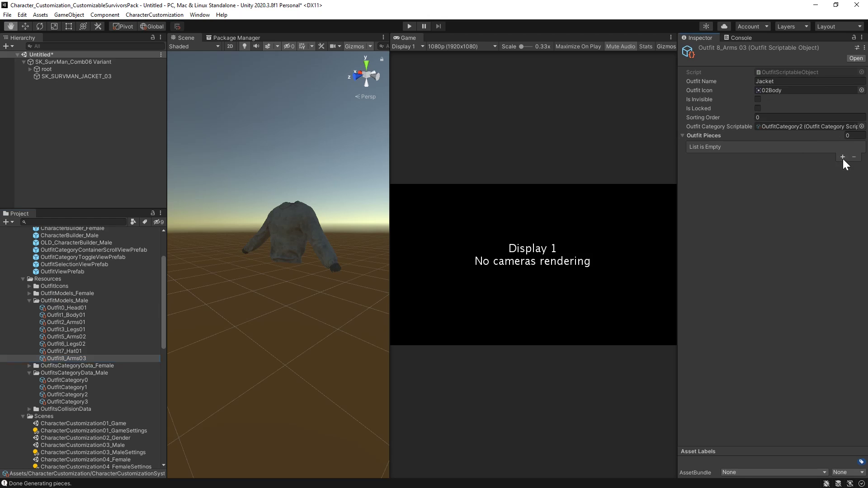
scroll(49, 361, "down", 10)
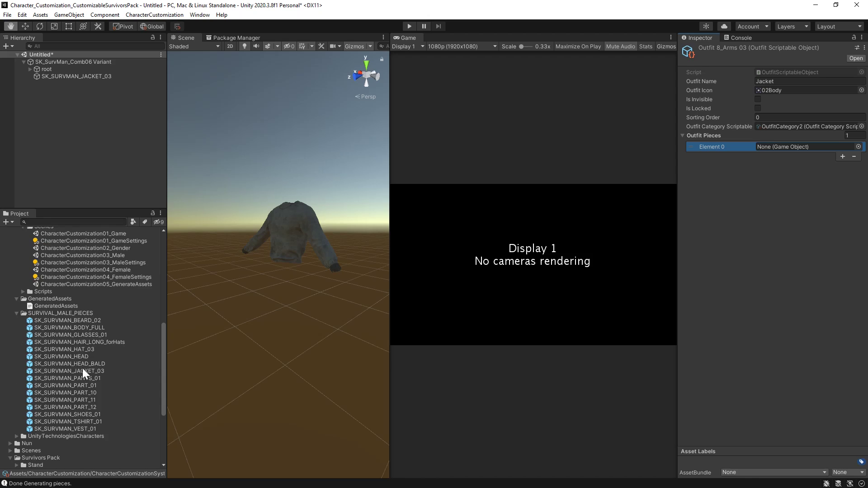
left_click_drag(82, 371, 804, 153)
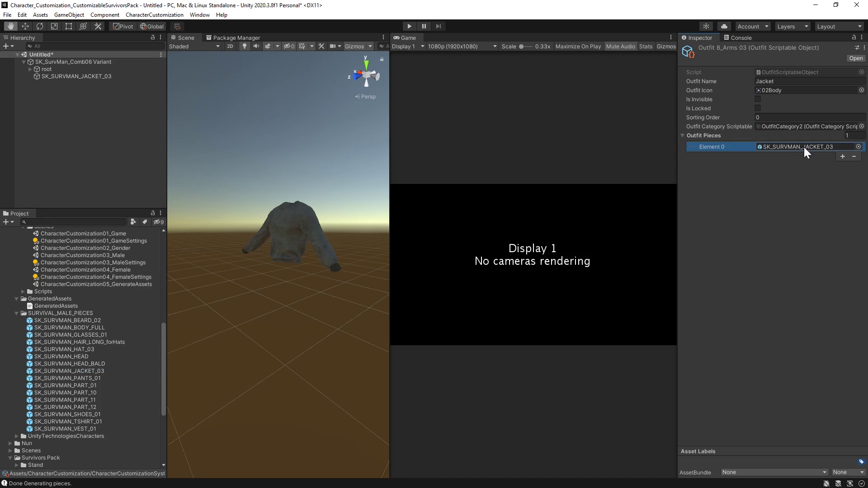
left_click(805, 147)
left_click(88, 371)
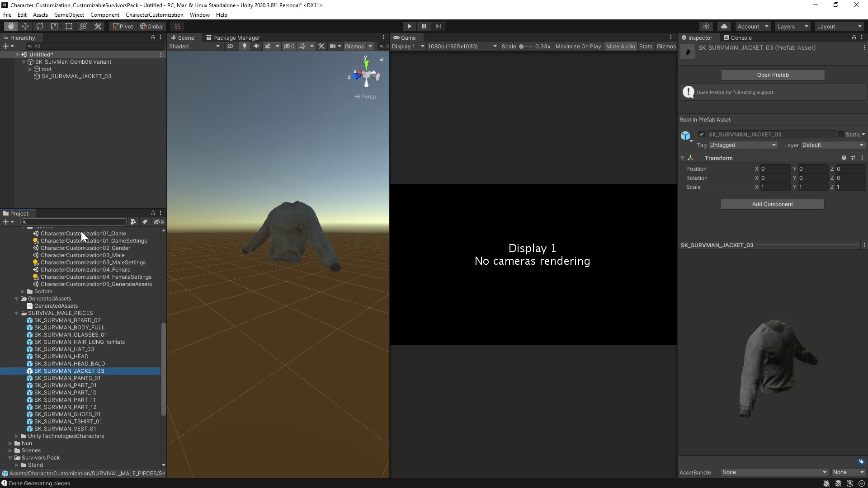
Open the CharacterCustomization01_Game scene without saving the changes to the untitled scene
scroll(81, 236, "up", 10)
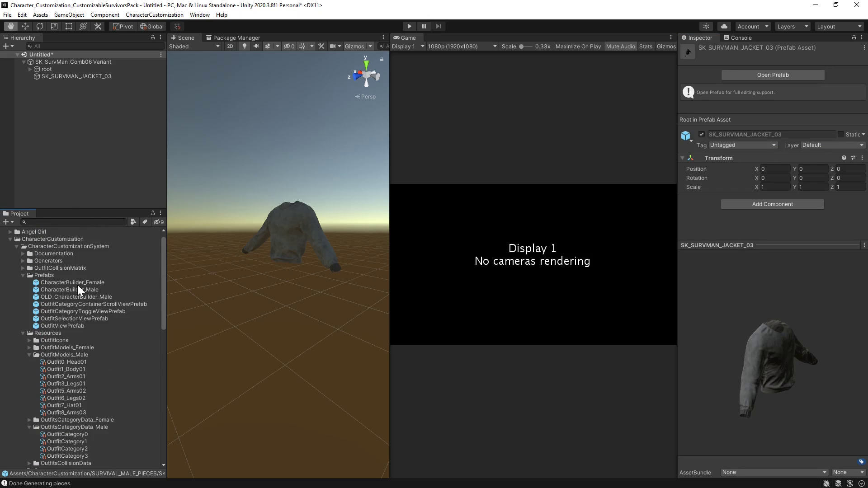
left_click(8, 15)
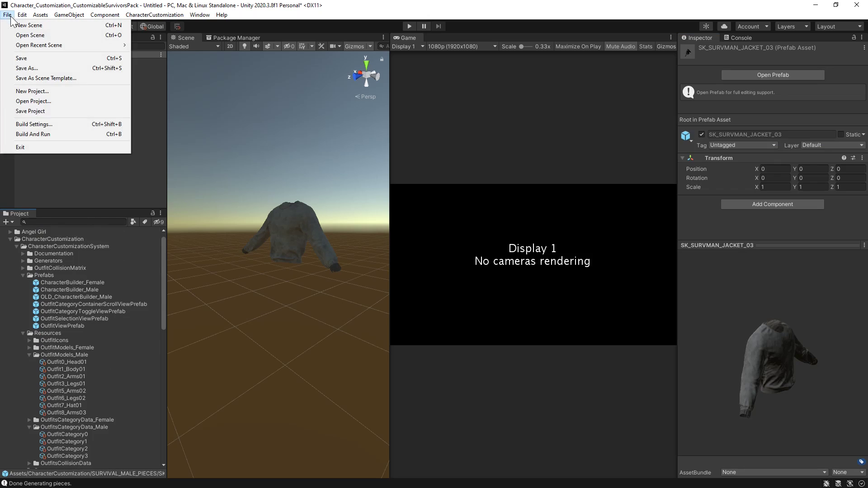
left_click(128, 204)
scroll(109, 312, "down", 3)
scroll(110, 313, "down", 6)
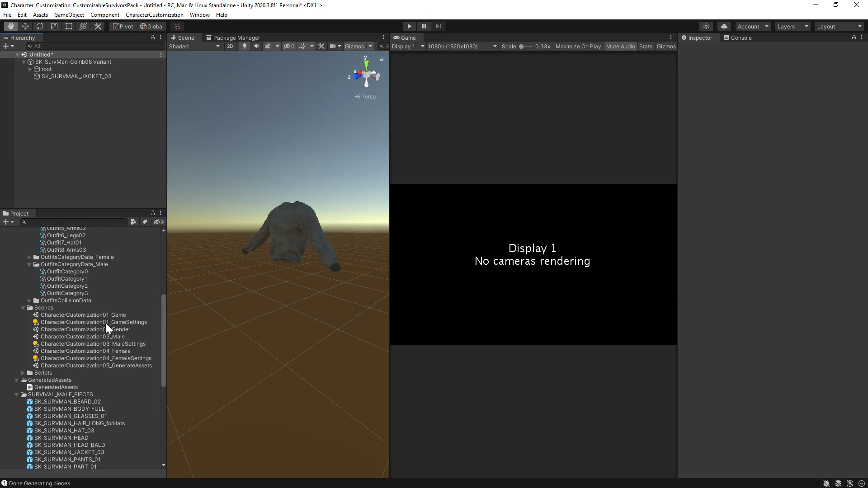
left_click(110, 329)
double_click(115, 317)
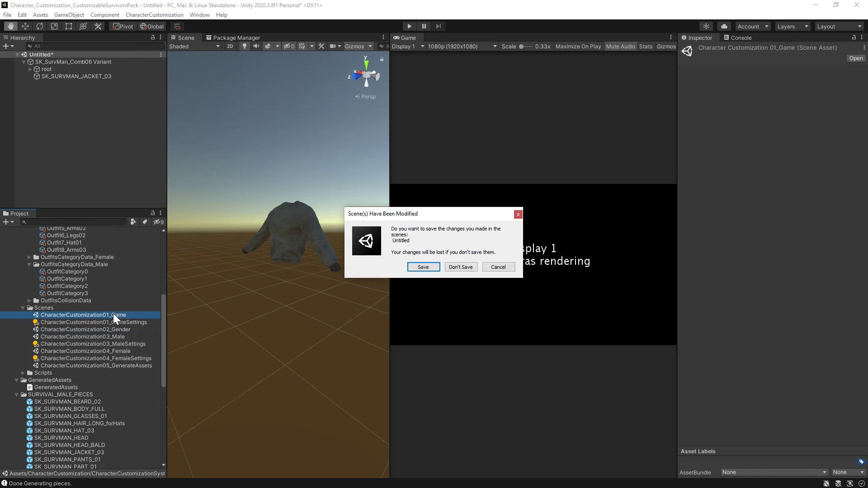
left_click(460, 268)
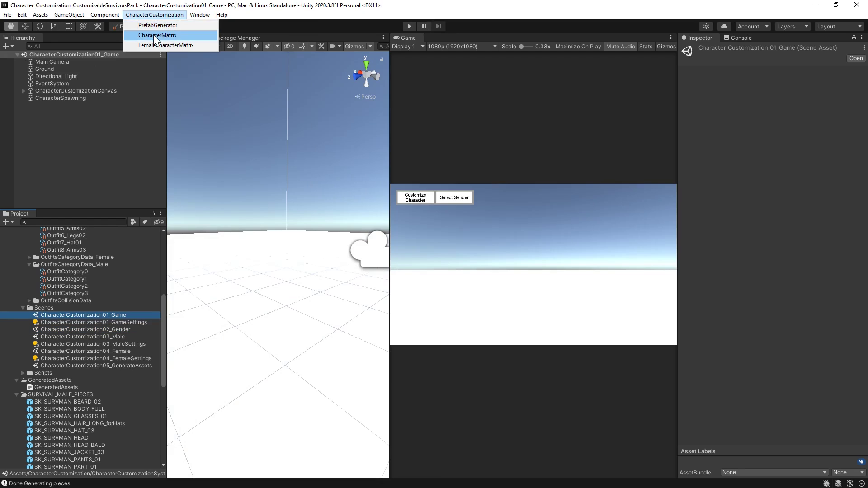
Examine the Jacket's entries in the male outfits collision matrix, then close the matrix
left_click(155, 37)
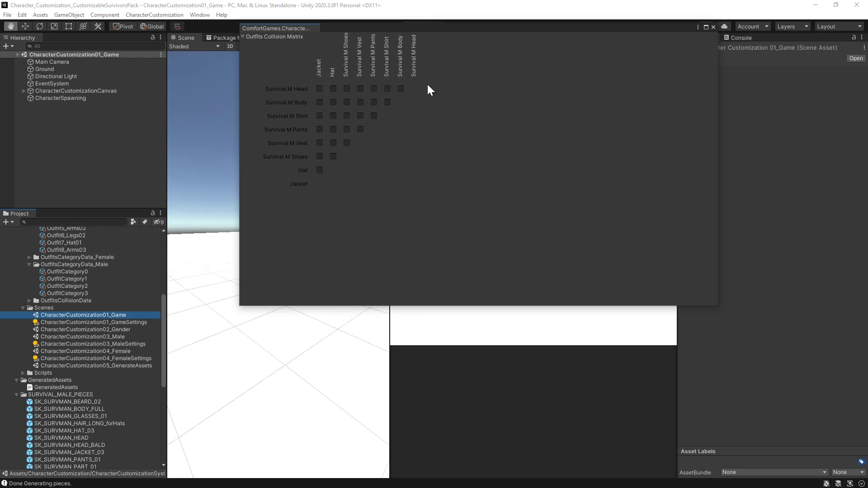
left_click(713, 27)
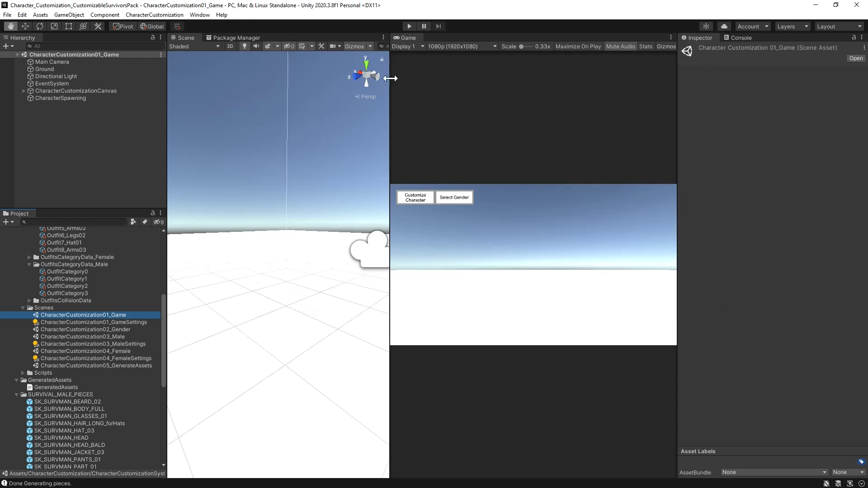
Play the game scene, enter character customization and show the Shirts category
left_click(409, 26)
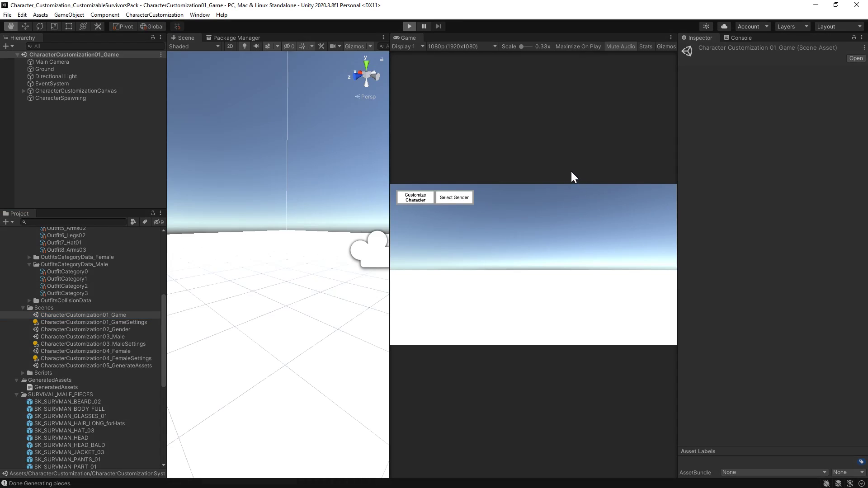
left_click(422, 202)
left_click(402, 211)
left_click(407, 226)
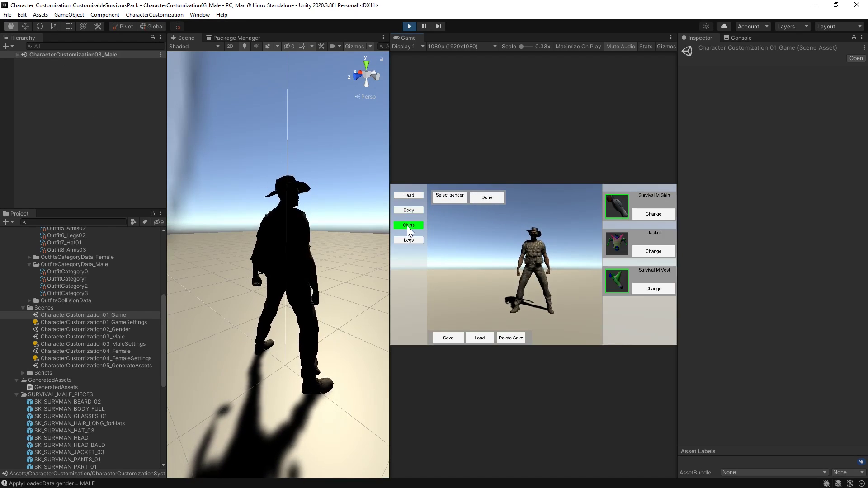
Toggle the Survival M Vest, Survival M Shirt and Jacket on the character, ending with shirt and jacket worn together
left_click(654, 288)
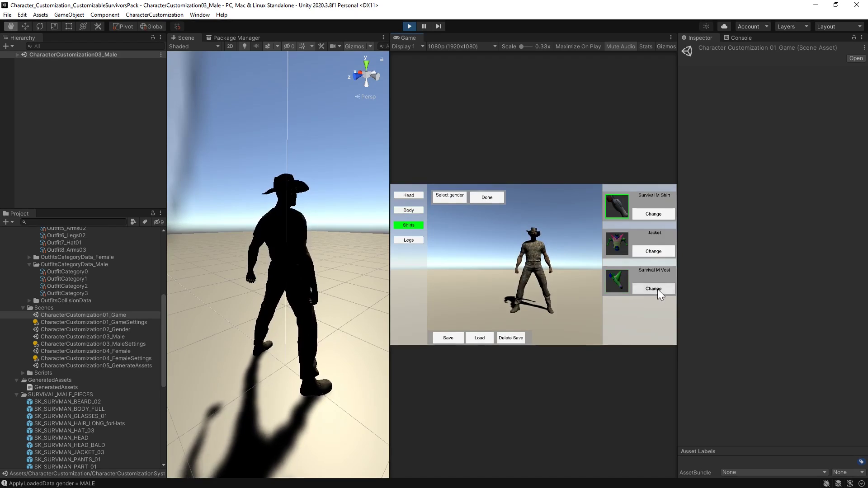
left_click(654, 215)
left_click(649, 253)
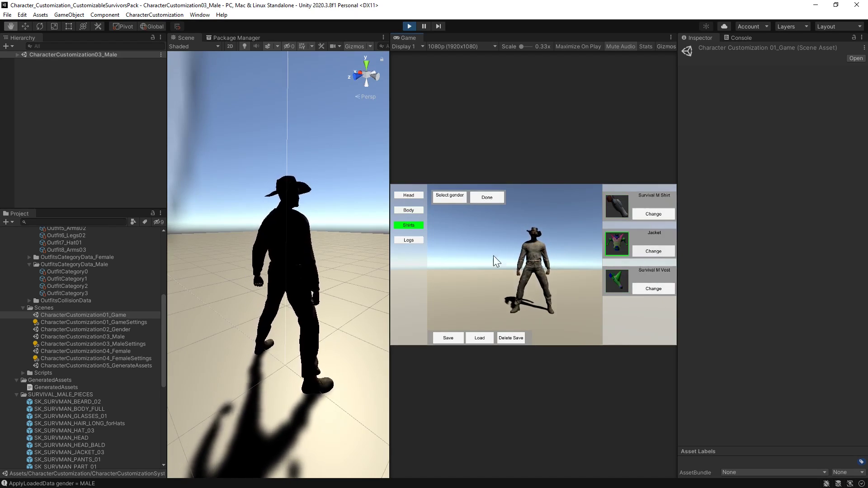
left_click(667, 251)
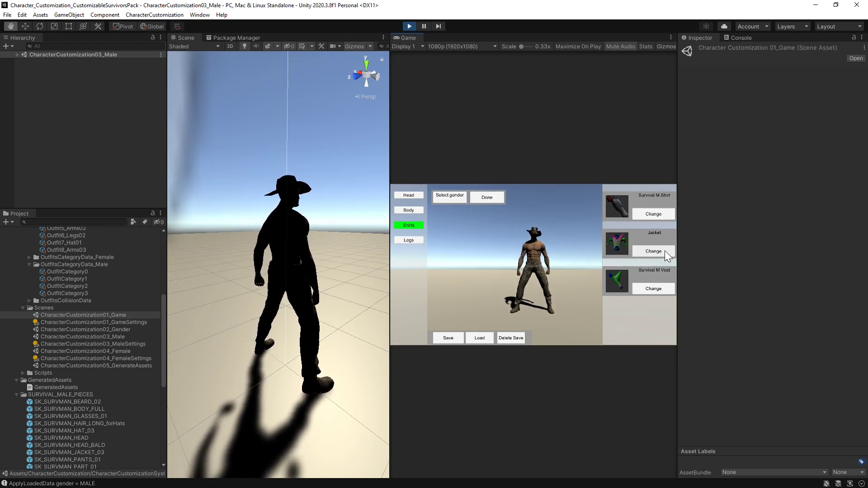
left_click(656, 289)
left_click(659, 220)
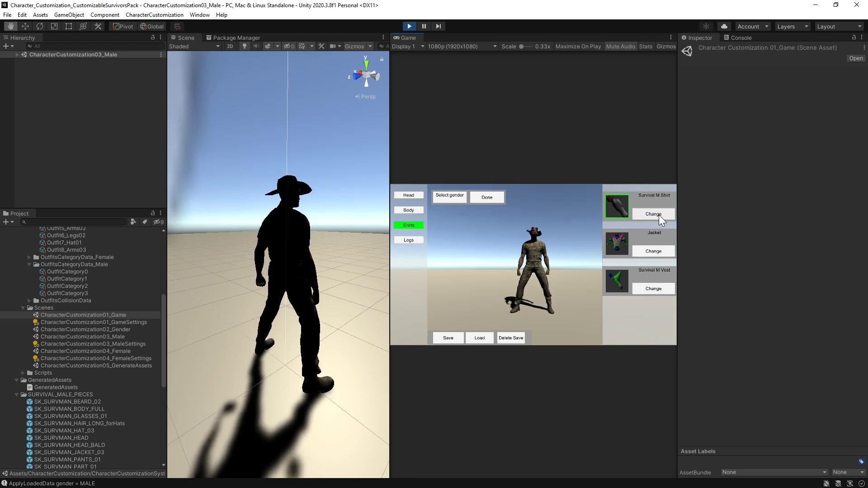
left_click(659, 217)
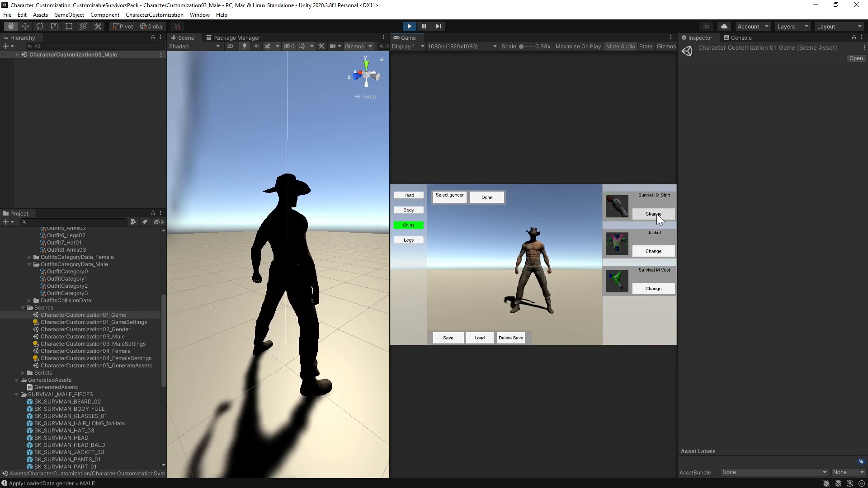
left_click(663, 253)
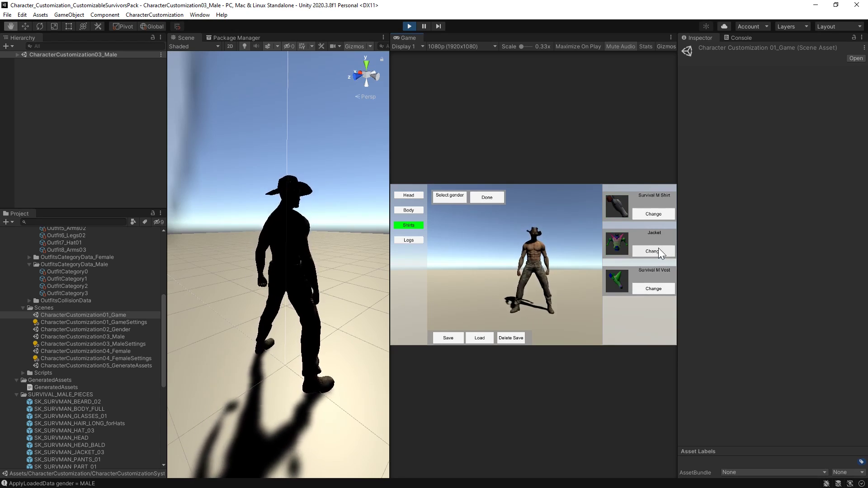
left_click(657, 254)
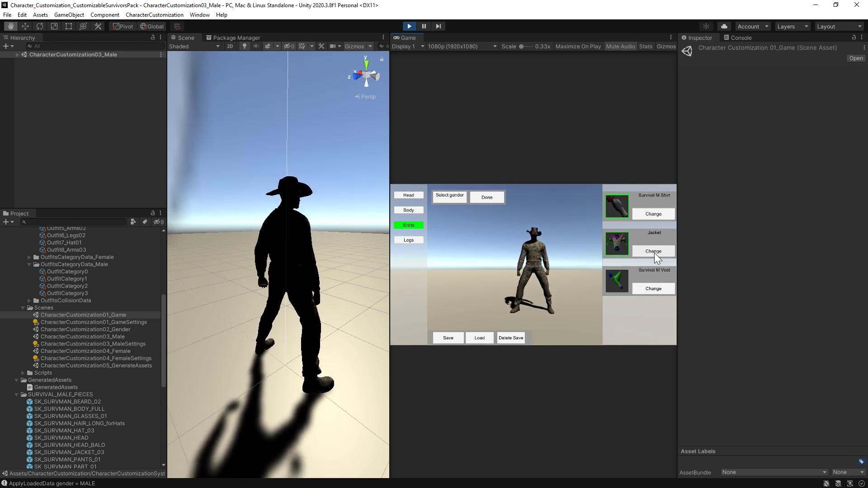
Examine in the Scene view how the Jacket and Survival M Shirt overlap around the character's arm and torso
right_click_drag(347, 315, 330, 306)
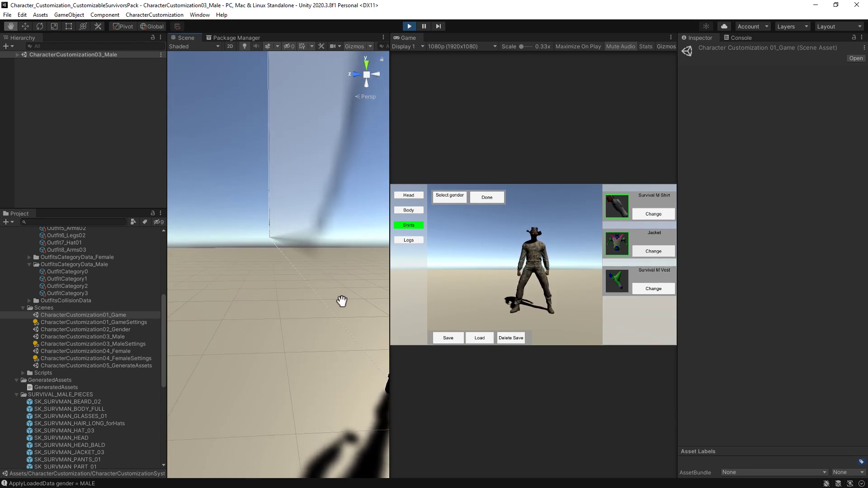
left_click_drag(277, 277, 176, 281)
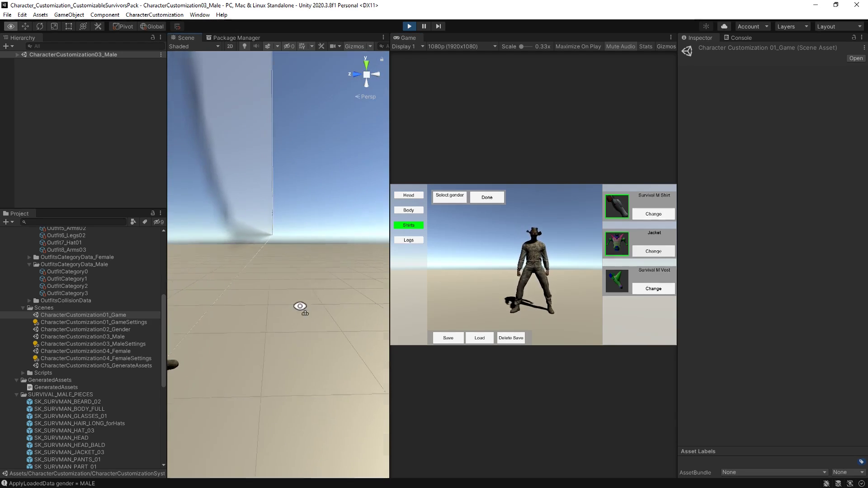
left_click_drag(300, 308, 219, 310, "alt")
scroll(292, 289, "up", 3)
scroll(267, 270, "up", 4)
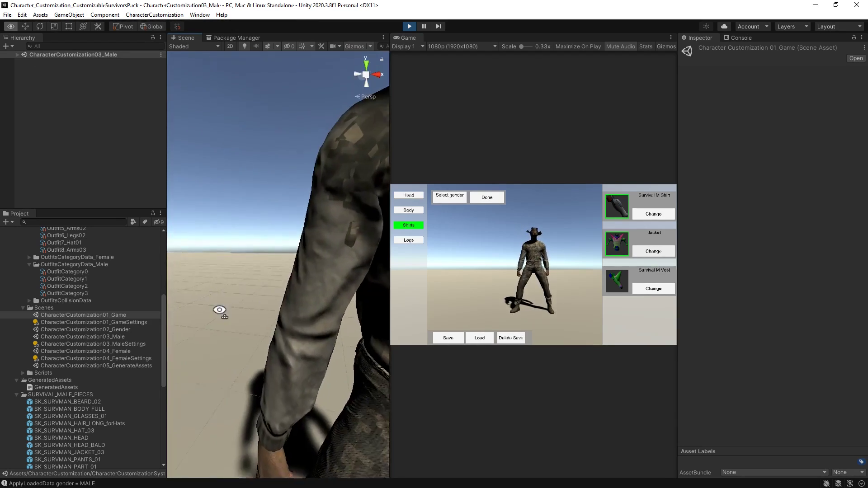
left_click_drag(387, 294, 286, 290)
scroll(286, 290, "down", 4)
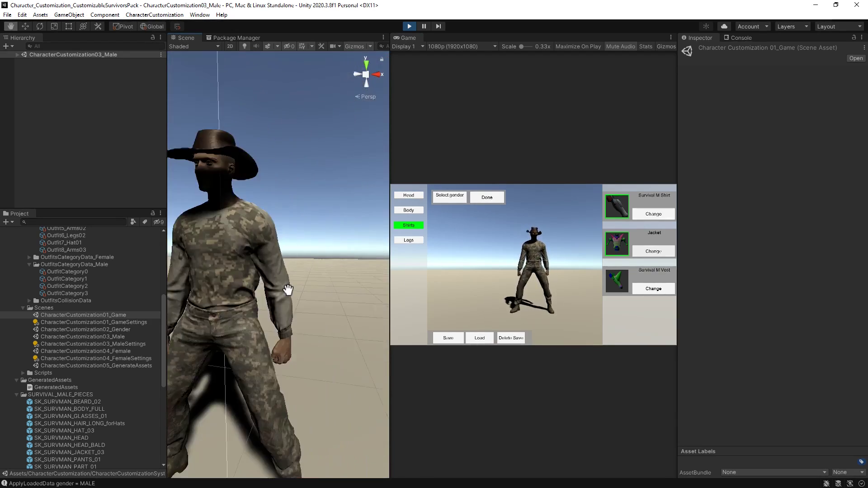
scroll(283, 287, "up", 4)
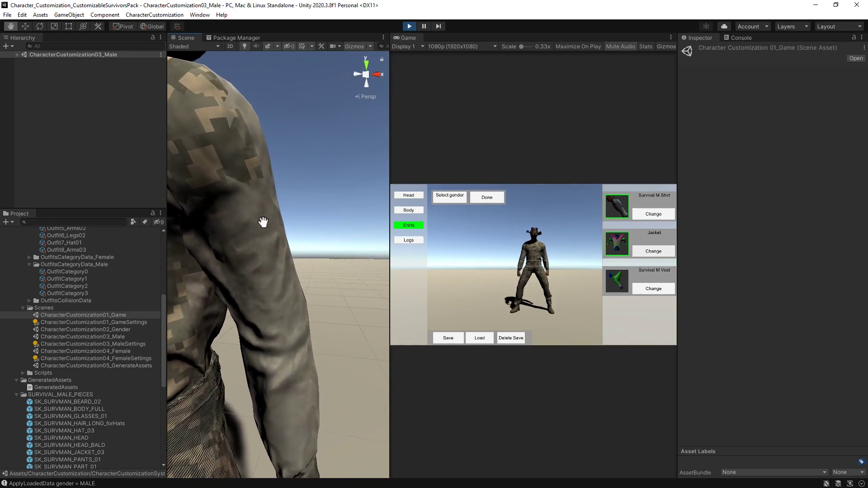
scroll(264, 222, "down", 6)
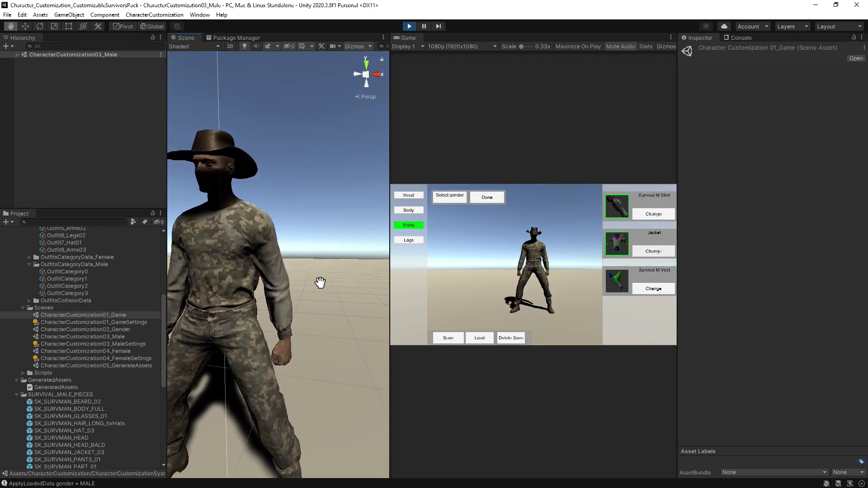
Take off the Jacket and Survival M Shirt, and stop play mode
left_click(649, 289)
left_click(649, 291)
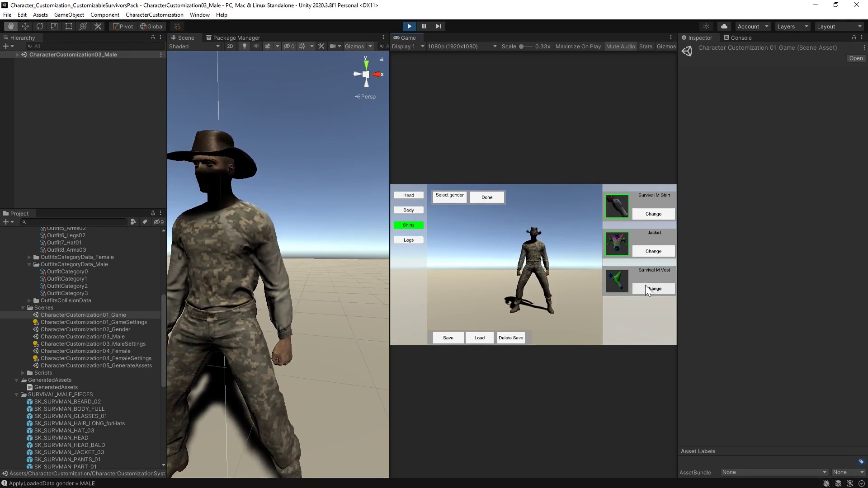
left_click(651, 249)
left_click(651, 214)
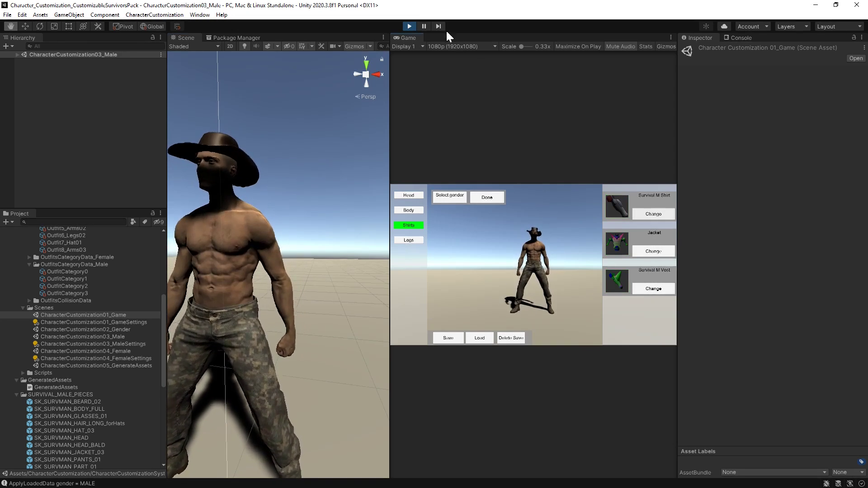
left_click(409, 27)
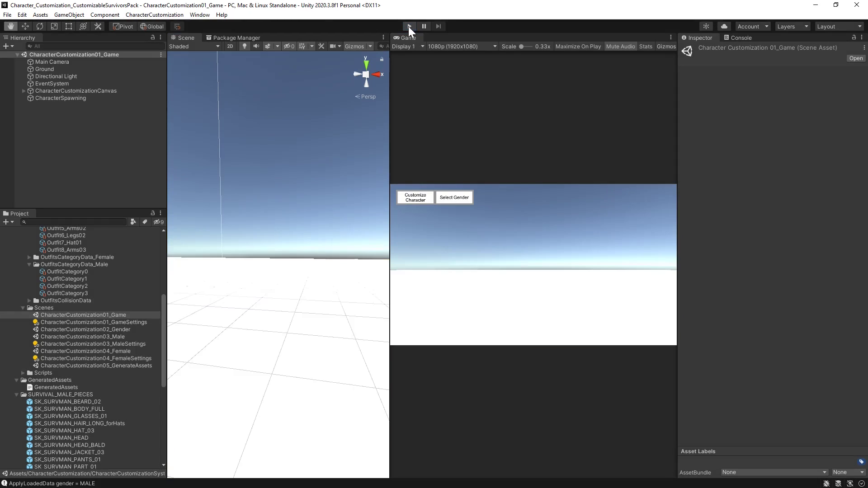
Enable the collision between Survival M Shirt and Jacket in the male outfits collision matrix, and close the matrix
left_click(155, 15)
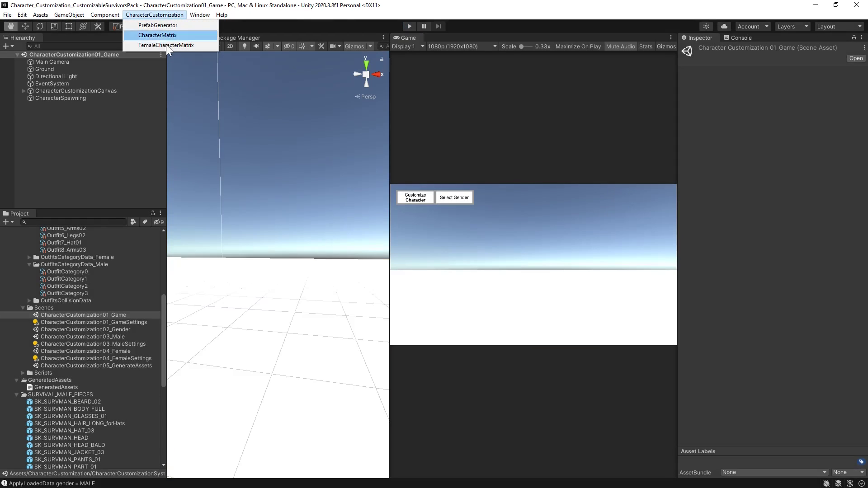
left_click(155, 36)
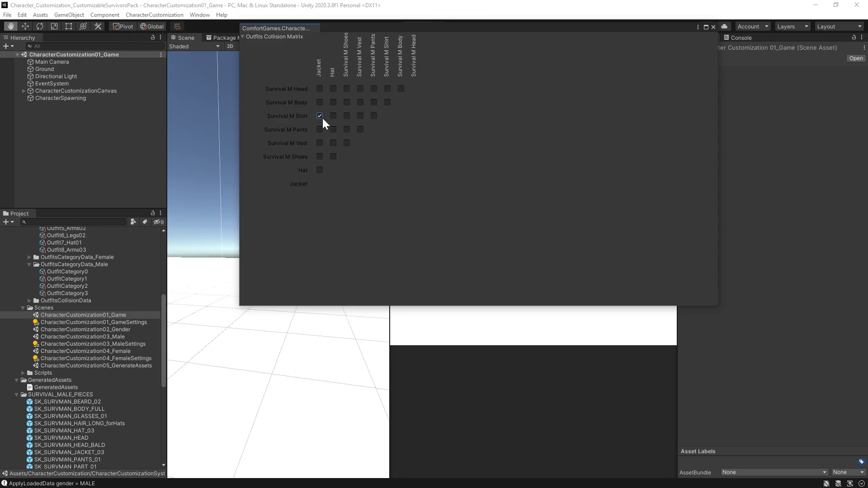
left_click(713, 27)
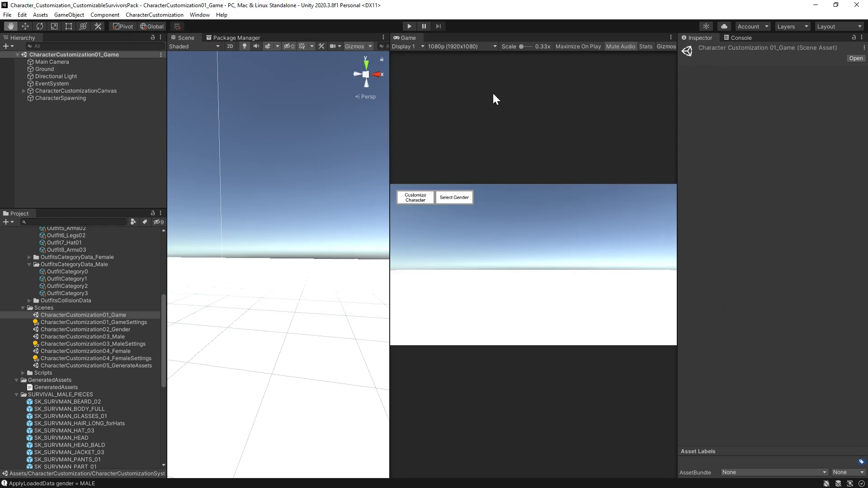
Play the game scene again and open the Shirts category of the character customization
left_click(409, 27)
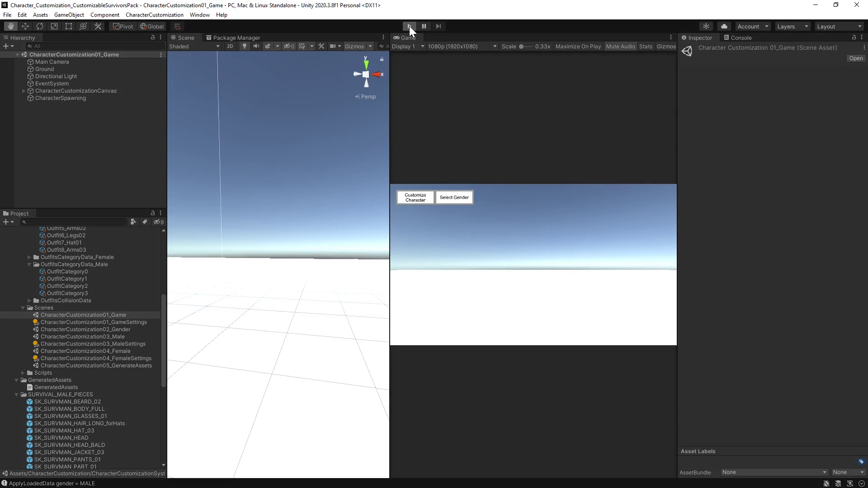
left_click(420, 199)
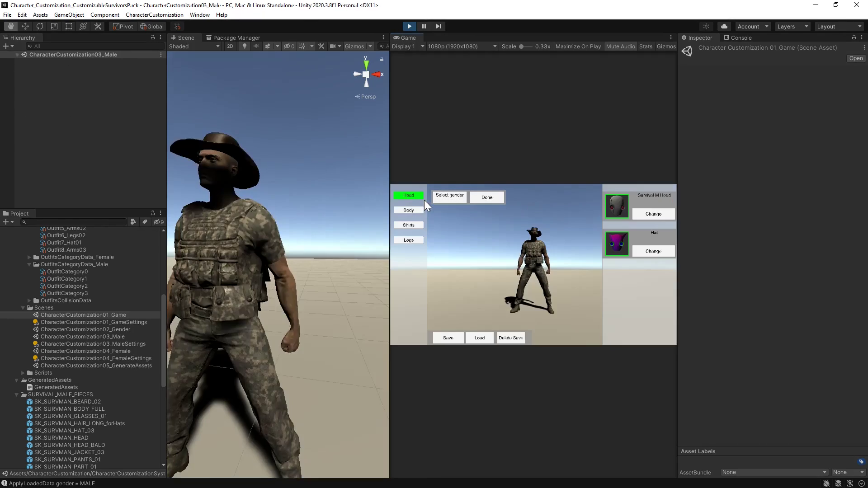
left_click(413, 226)
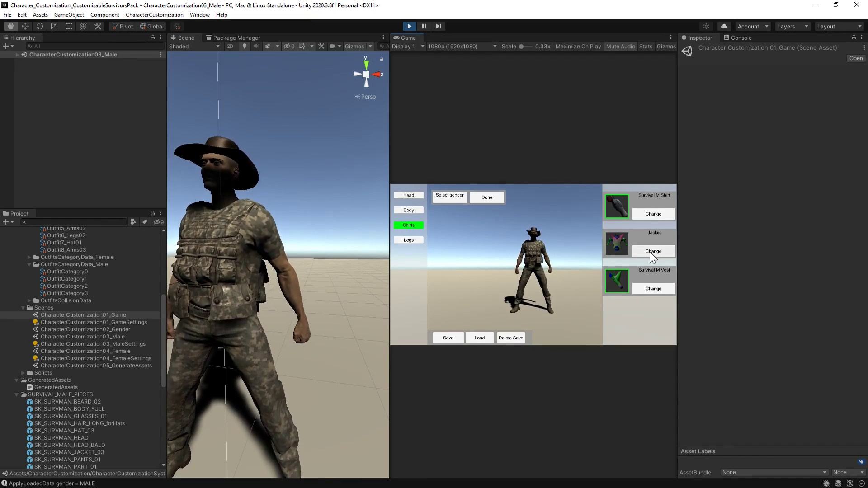
Test the Jacket against the Survival M Shirt and Survival M Vest by putting each on and off
left_click(654, 289)
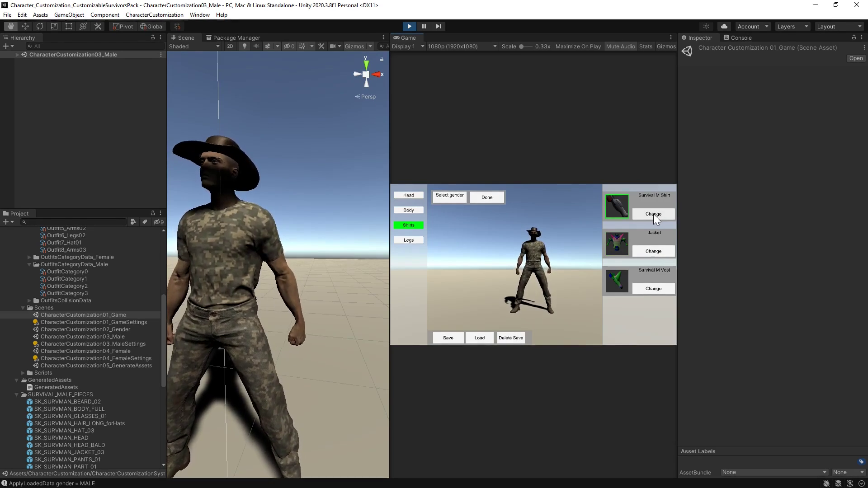
left_click(657, 256)
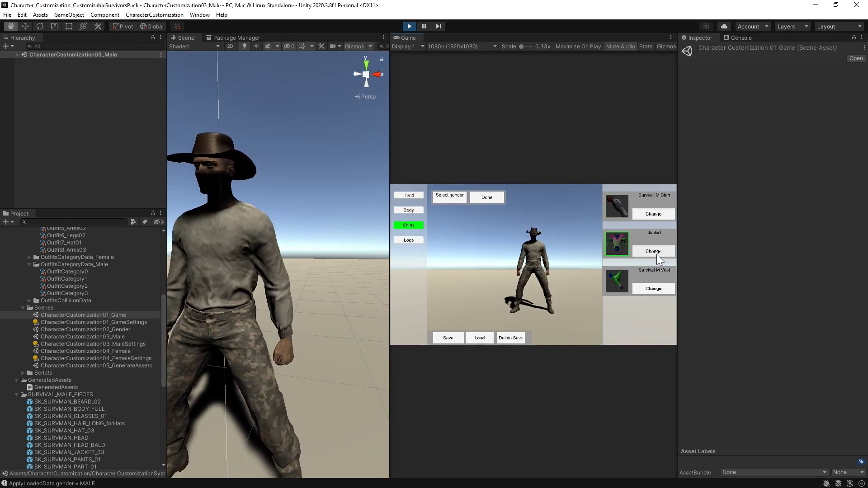
left_click(651, 288)
left_click(651, 216)
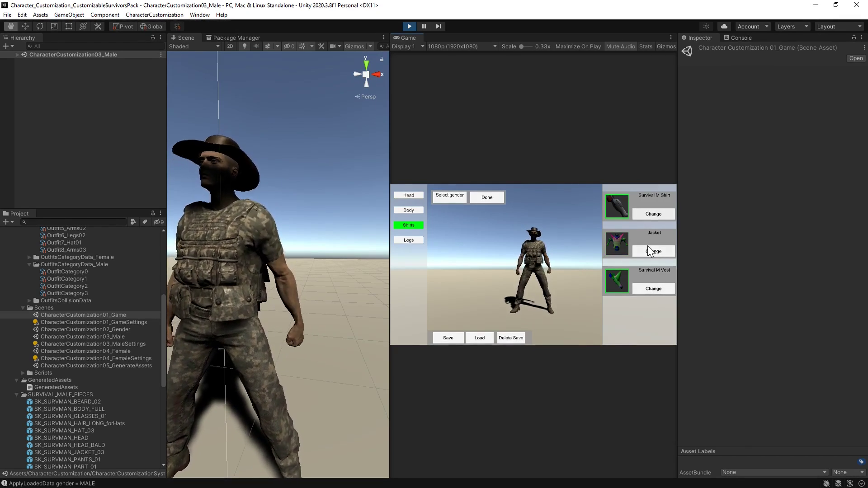
left_click(654, 214)
left_click(651, 288)
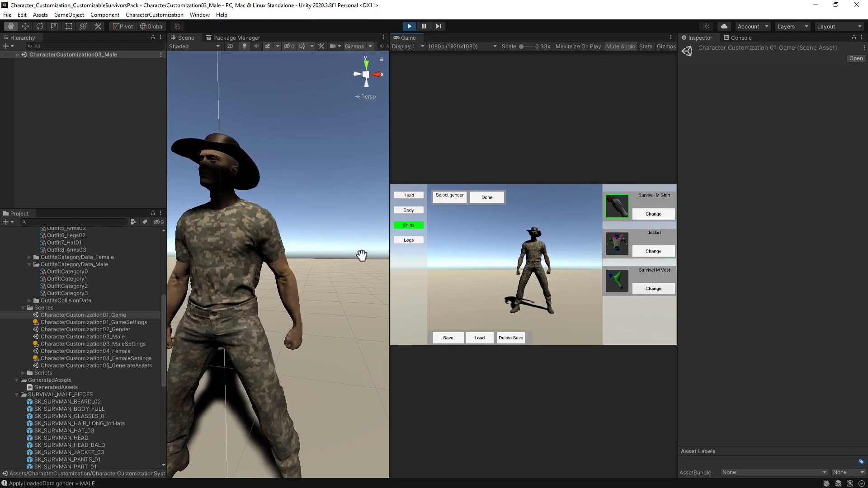
Toggle the Survival M Body outfit repeatedly in the Body category, and stop play mode
left_click(409, 195)
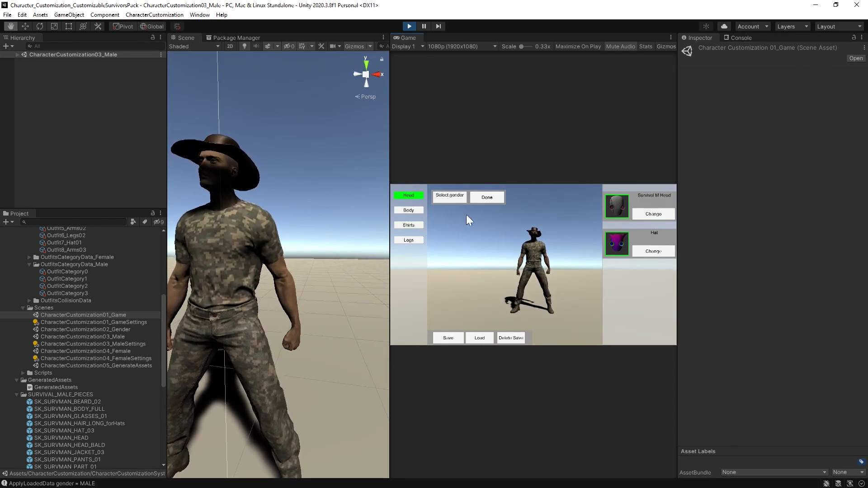
left_click(408, 210)
left_click(649, 214)
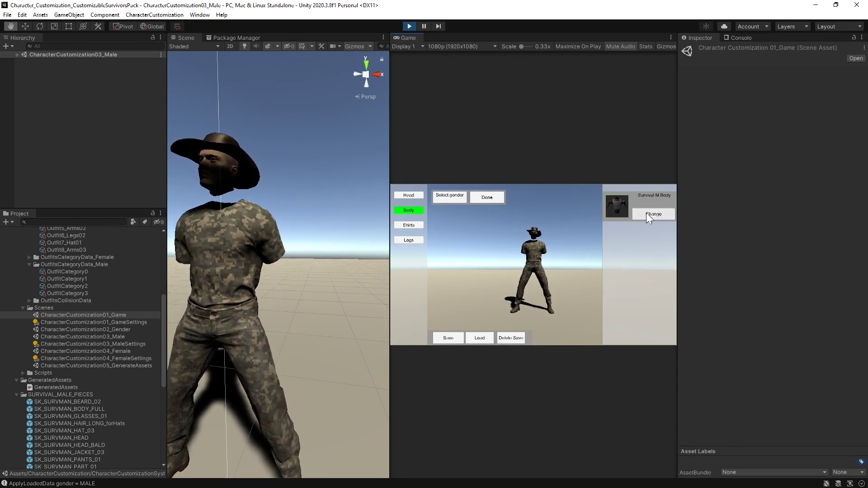
left_click(649, 214)
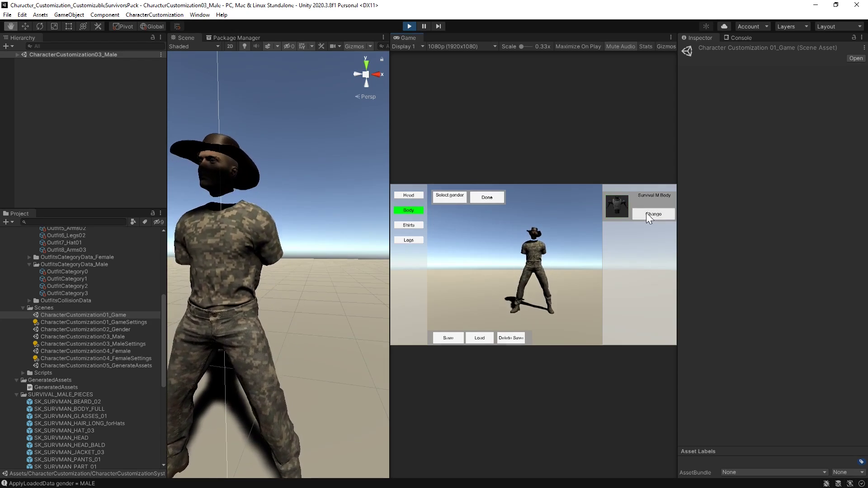
left_click(649, 214)
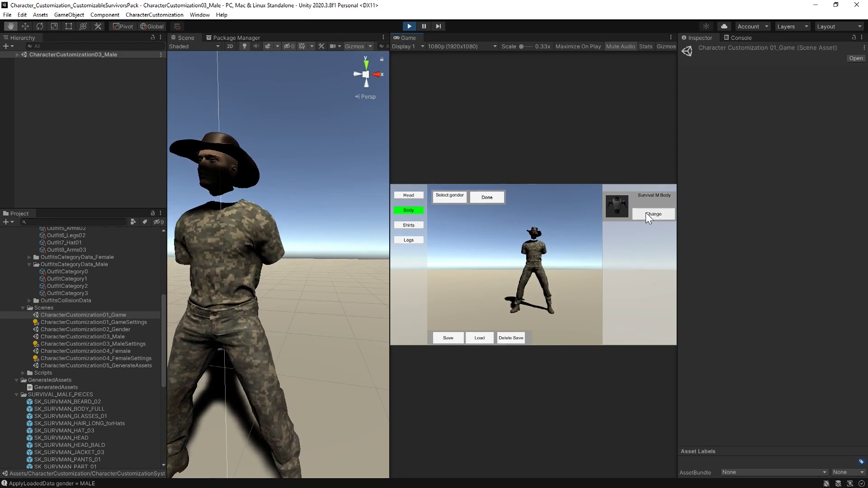
left_click(409, 27)
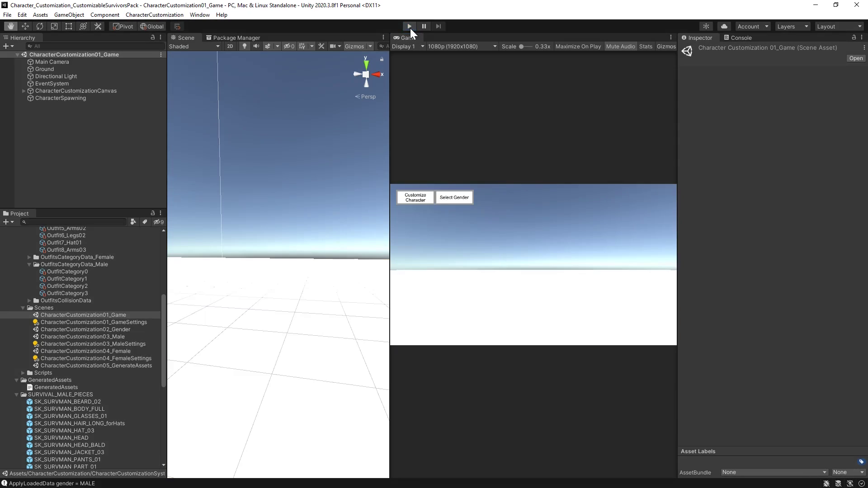
Assign Outfit1_Body01 as the default outfit of the male Body category, OutfitCategory1
left_click(165, 15)
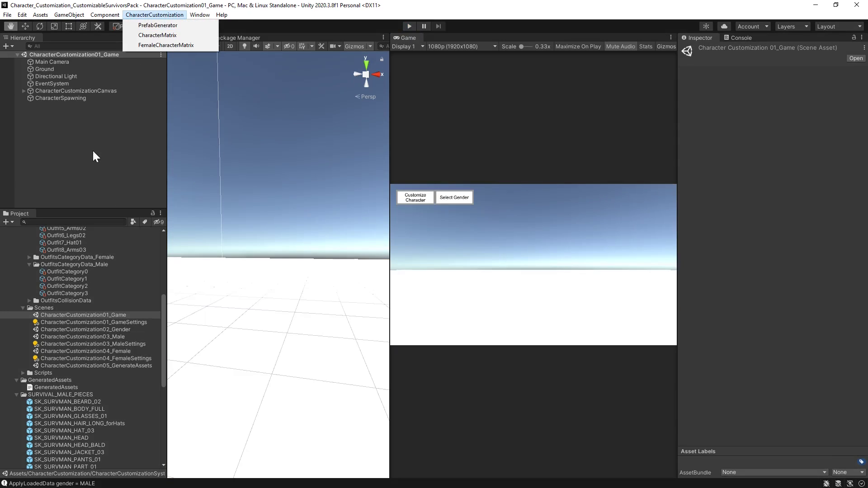
left_click(99, 172)
scroll(95, 325, "up", 3)
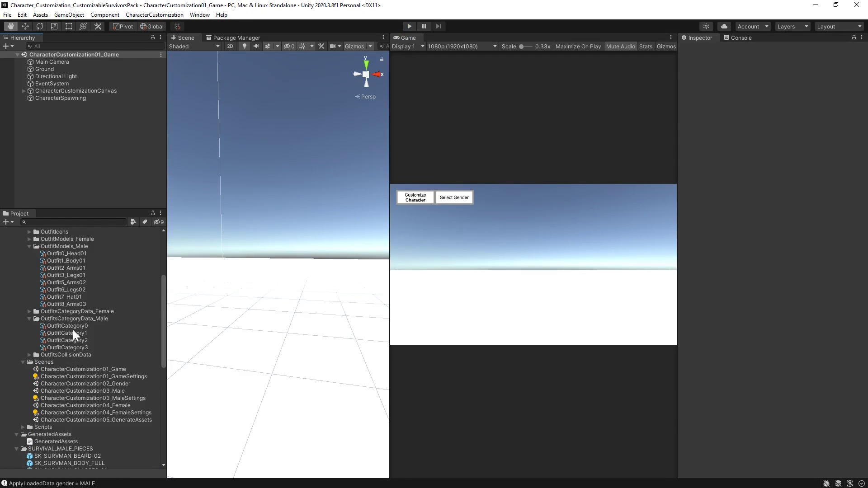
left_click(73, 325)
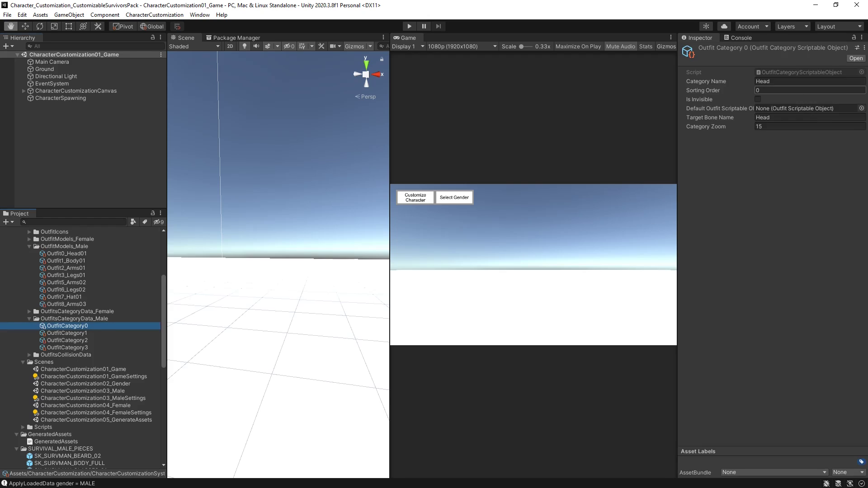
left_click(81, 334)
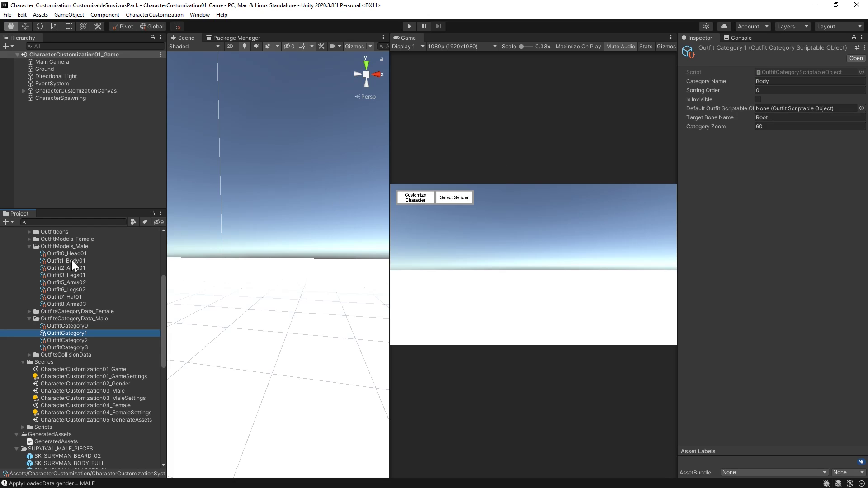
left_click_drag(72, 260, 782, 110)
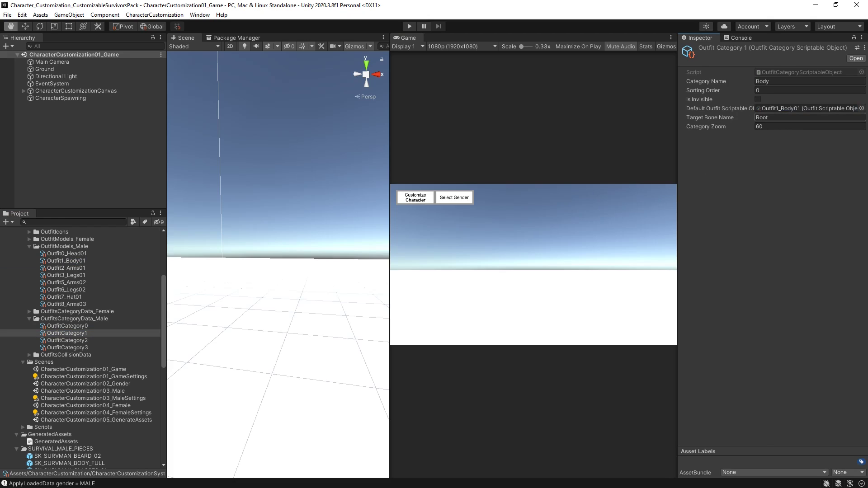
Play the game scene, check the Body category in the character customization, and return to the game with Done
left_click(407, 26)
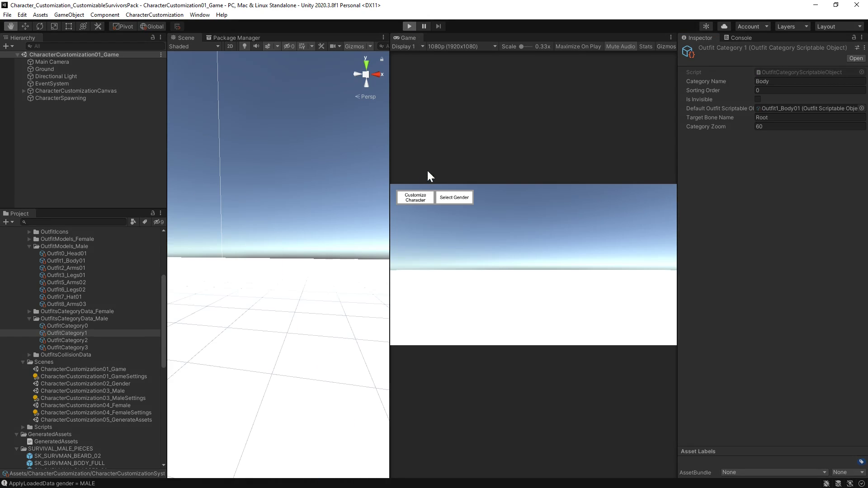
left_click(415, 199)
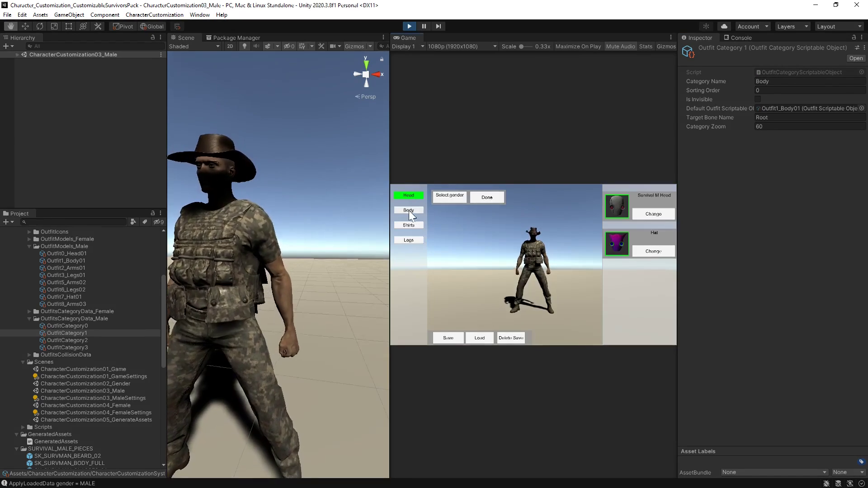
left_click(412, 210)
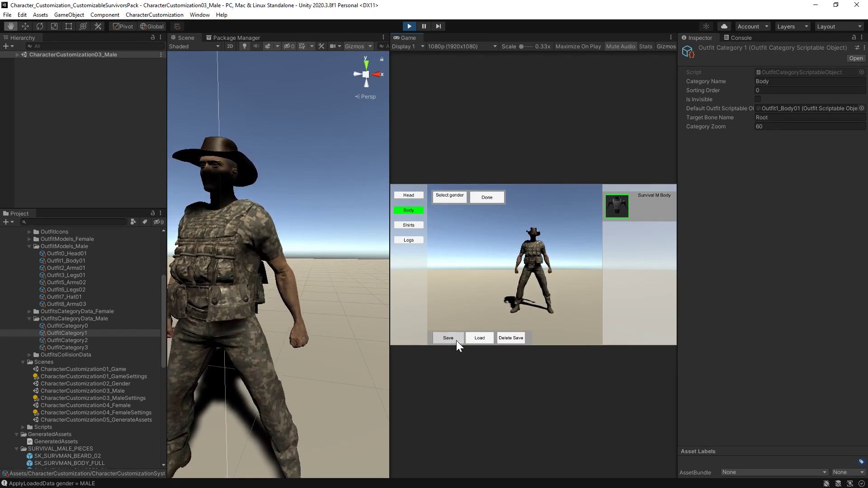
left_click(491, 200)
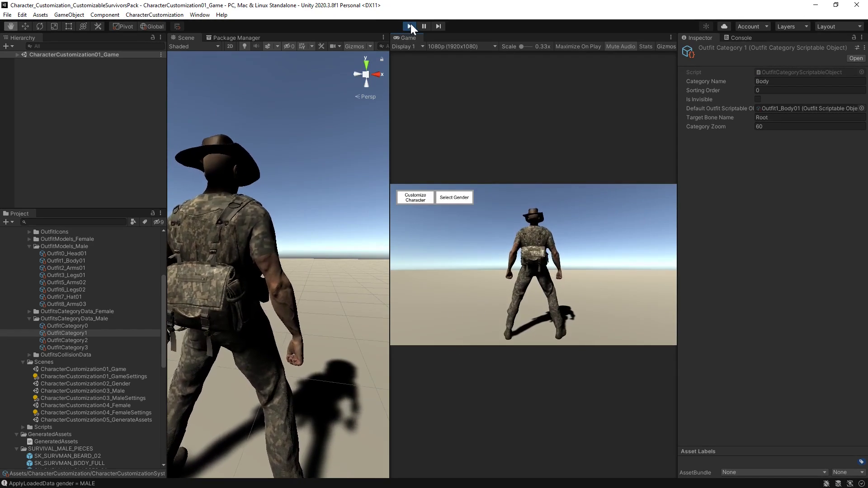